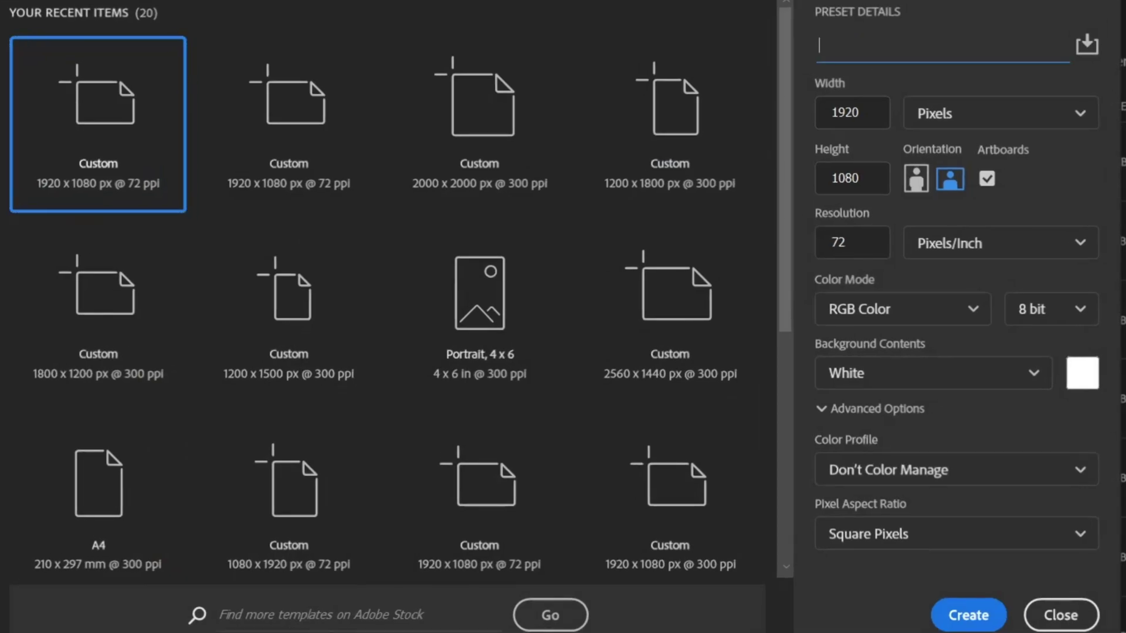
# - Create a 1920 × 1080 px document named "Youtube Thumbnail Design" with a resolution of 300 pixels/inch
pyautogui.write('Youtube Thumbnail Design')
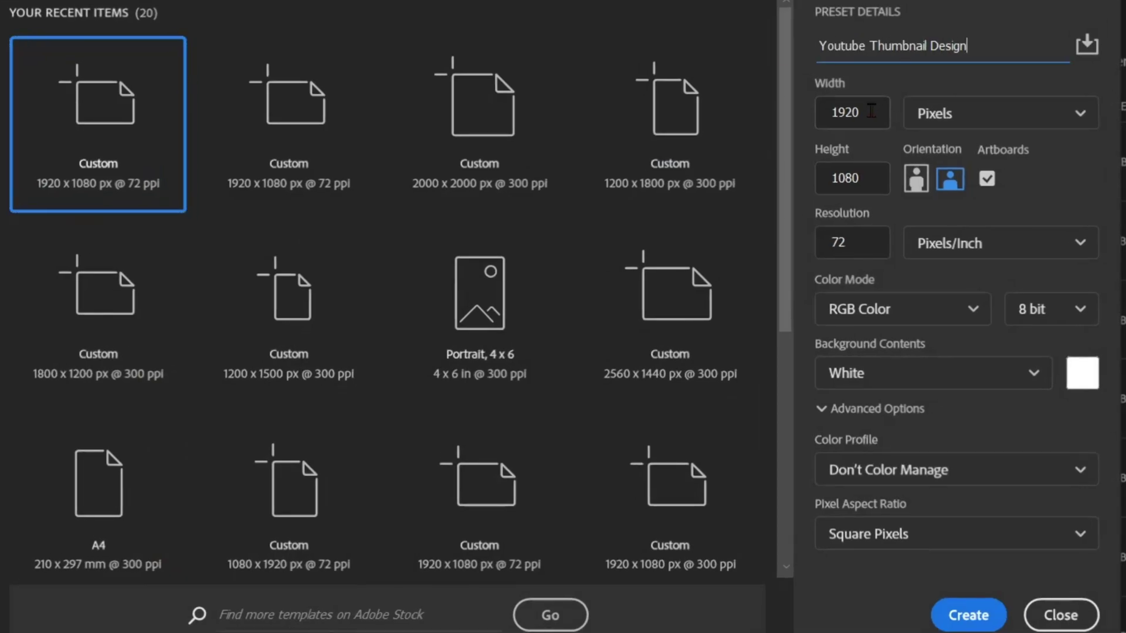
pyautogui.click(871, 111)
pyautogui.click(861, 179)
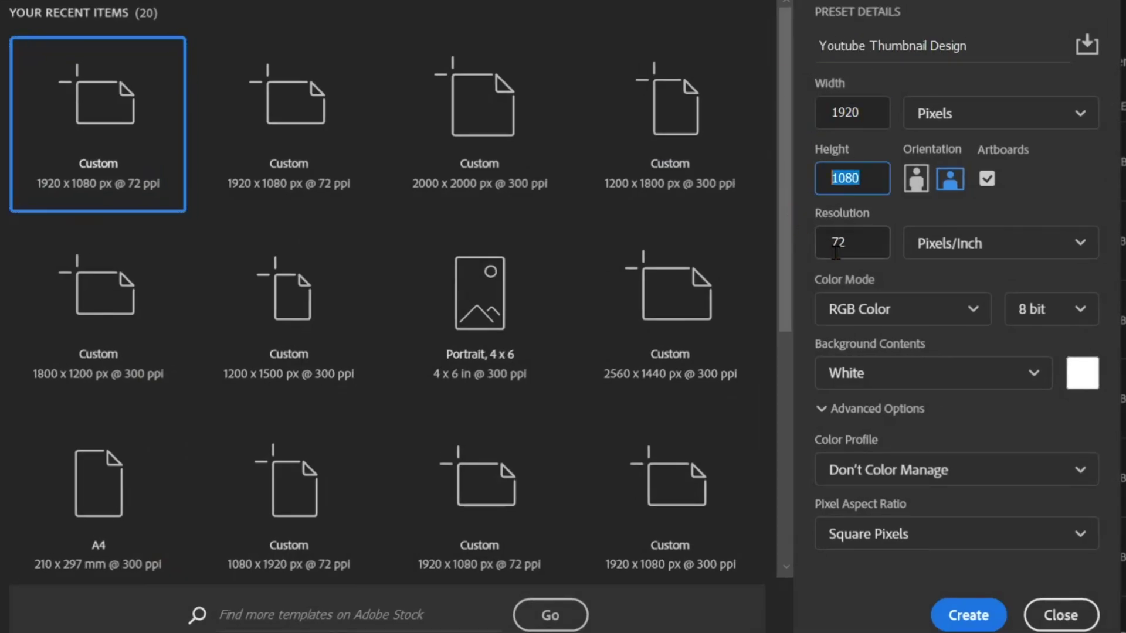
pyautogui.press('Tab')
pyautogui.write('3')
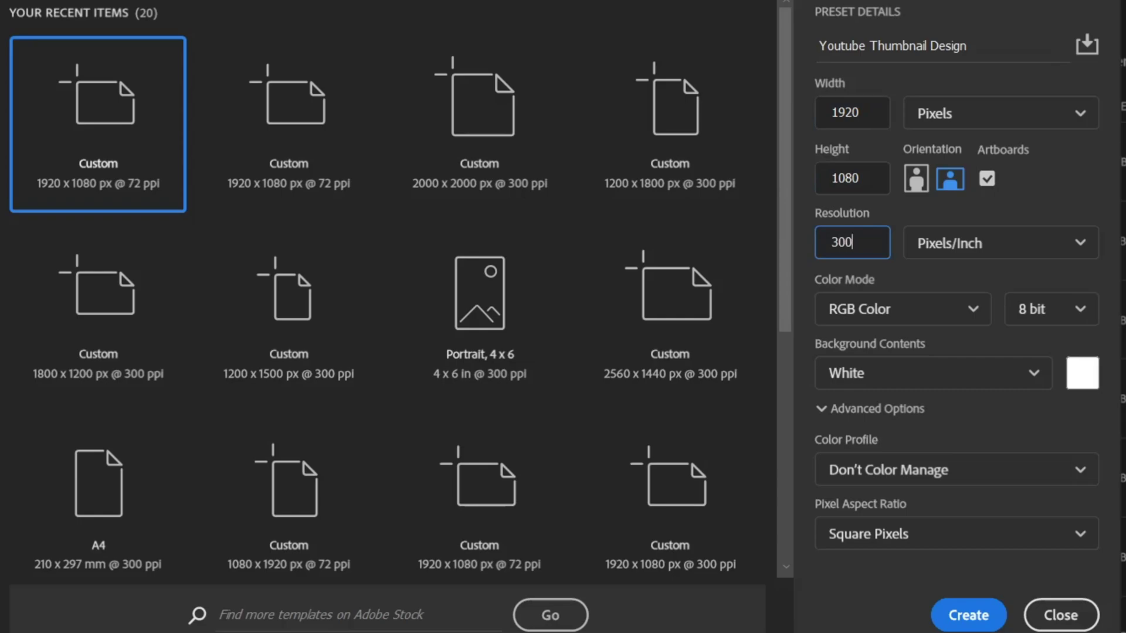
pyautogui.click(967, 622)
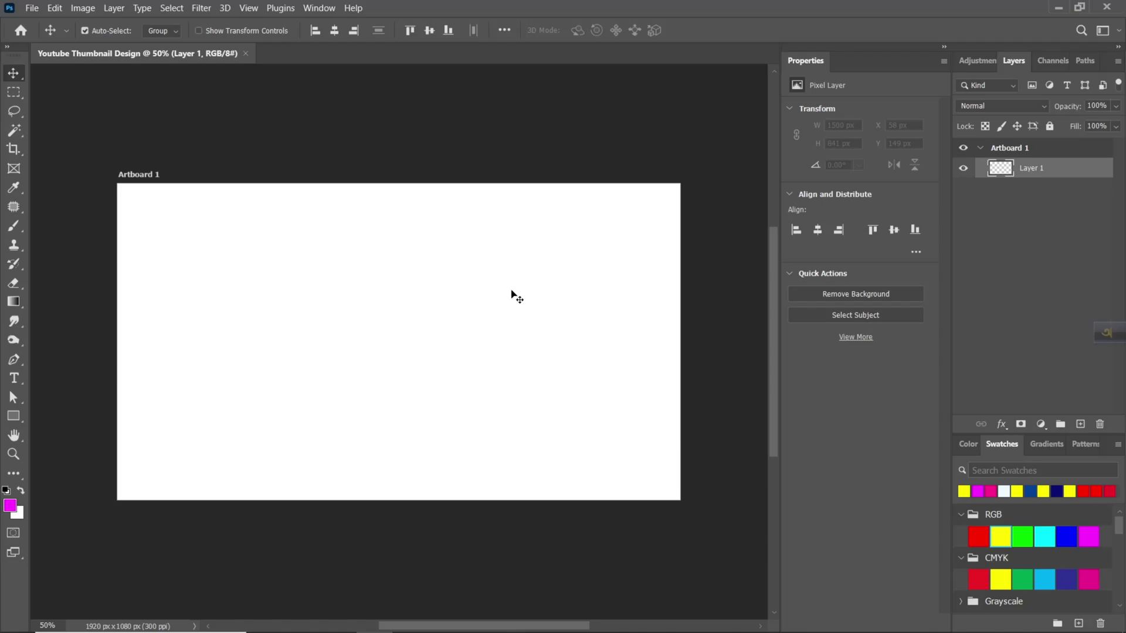
# - Place 2151038925.jpg as an embedded image and scale it to 31.30% so it slightly overfills the artboard
pyautogui.click(31, 8)
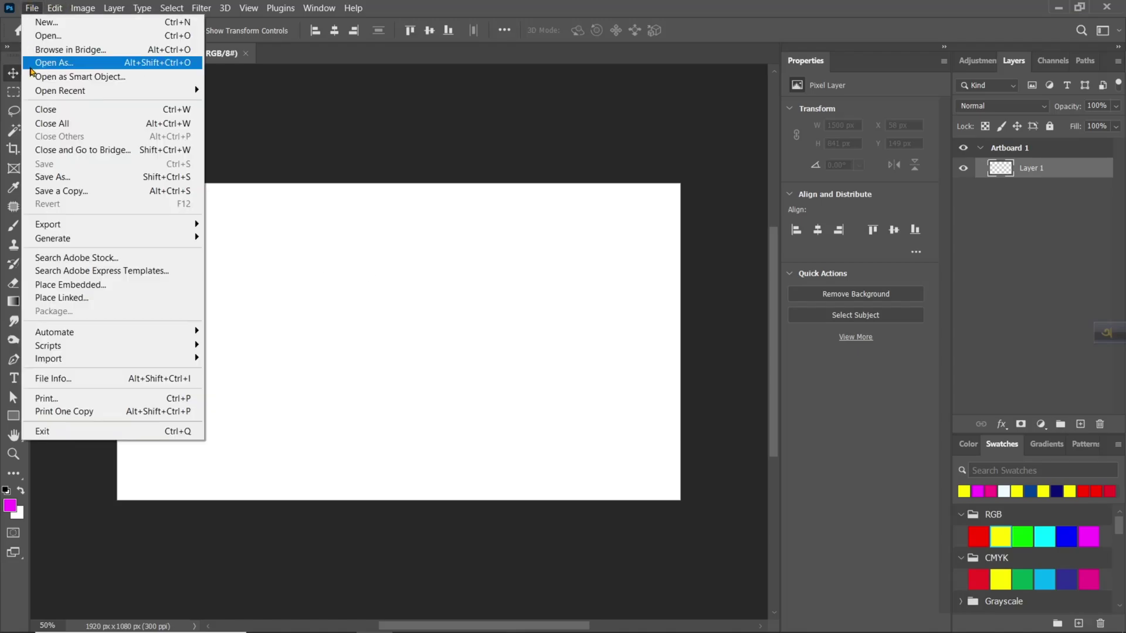
pyautogui.click(103, 284)
pyautogui.click(338, 142)
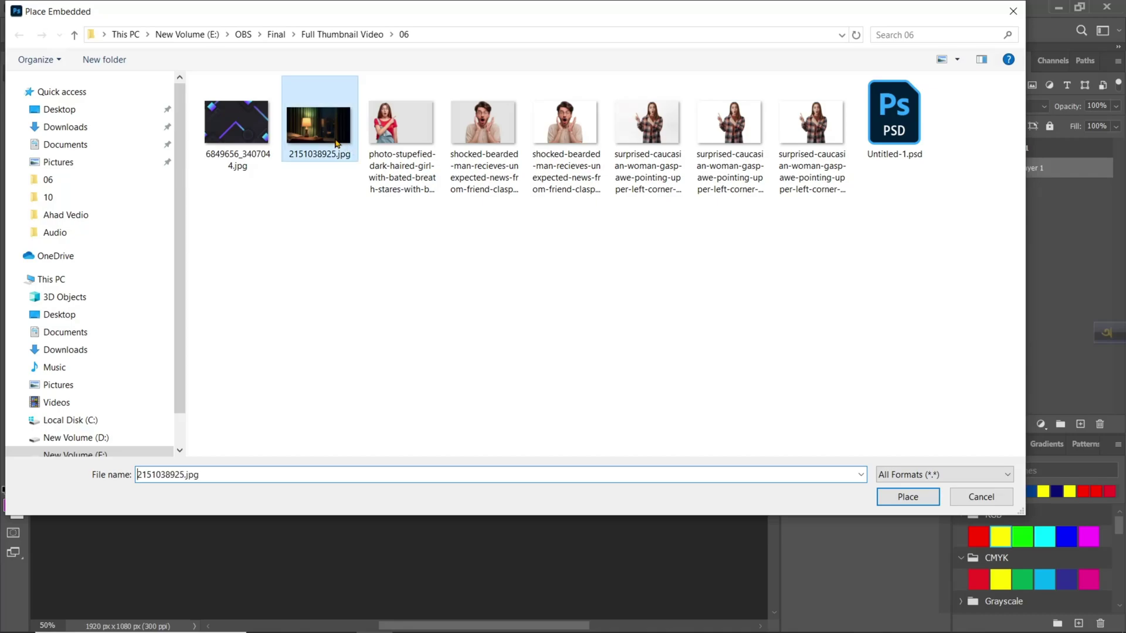
pyautogui.click(908, 497)
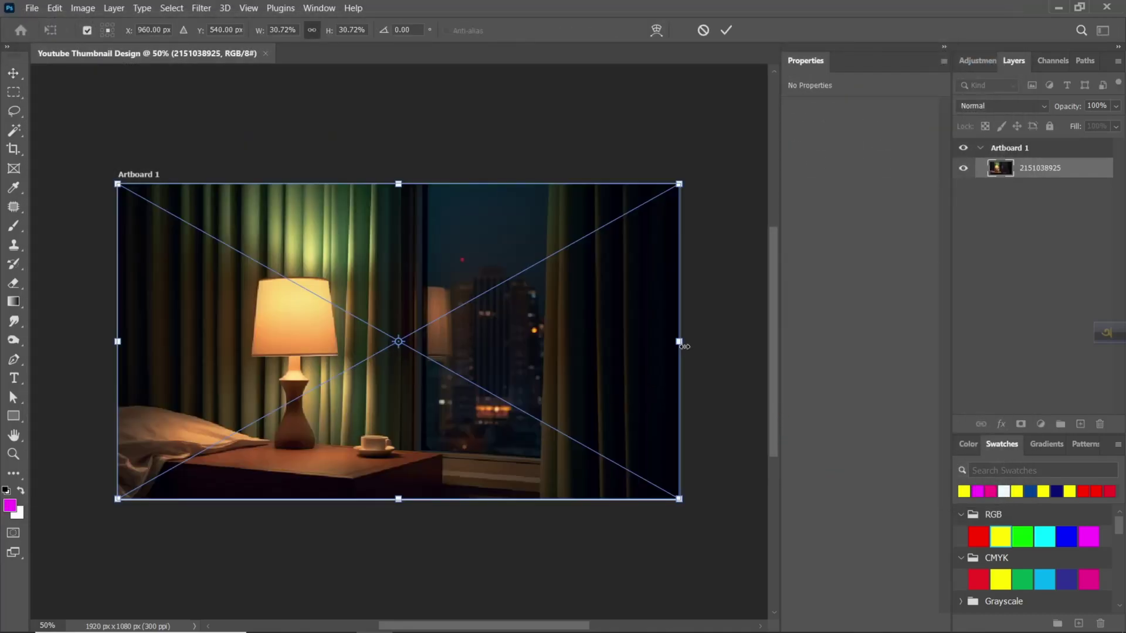
pyautogui.moveTo(684, 347); pyautogui.dragTo(688, 346)
pyautogui.moveTo(583, 383); pyautogui.dragTo(588, 385)
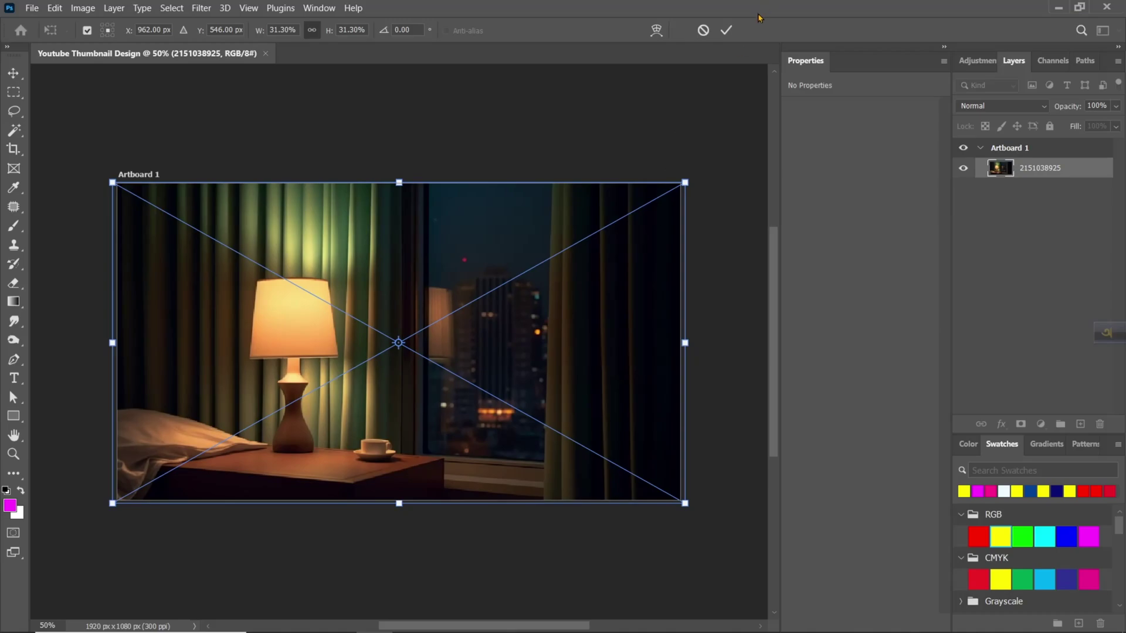
pyautogui.click(725, 30)
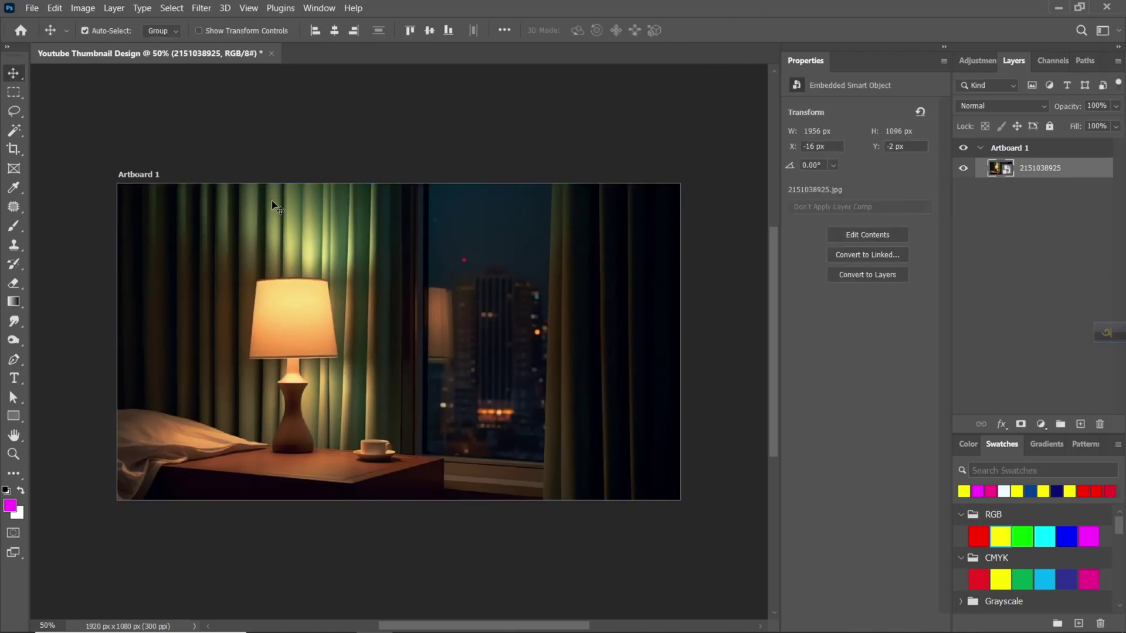
# - Apply a Gaussian Blur with a 7-pixel radius to the placed lamp photo
pyautogui.click(201, 9)
pyautogui.moveTo(276, 184)
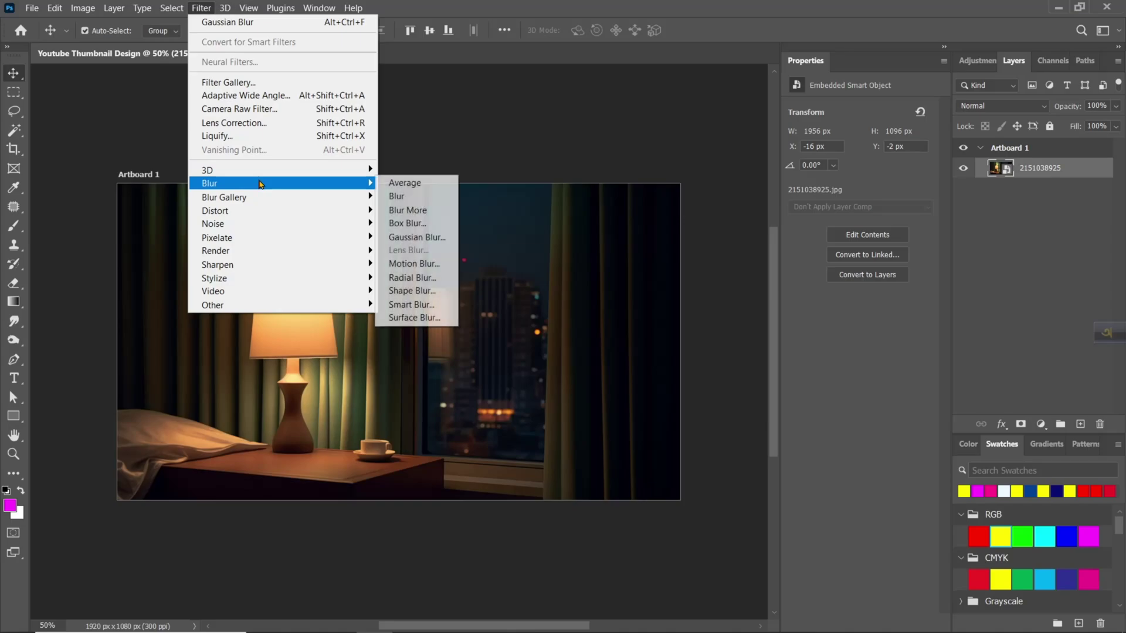
pyautogui.click(428, 237)
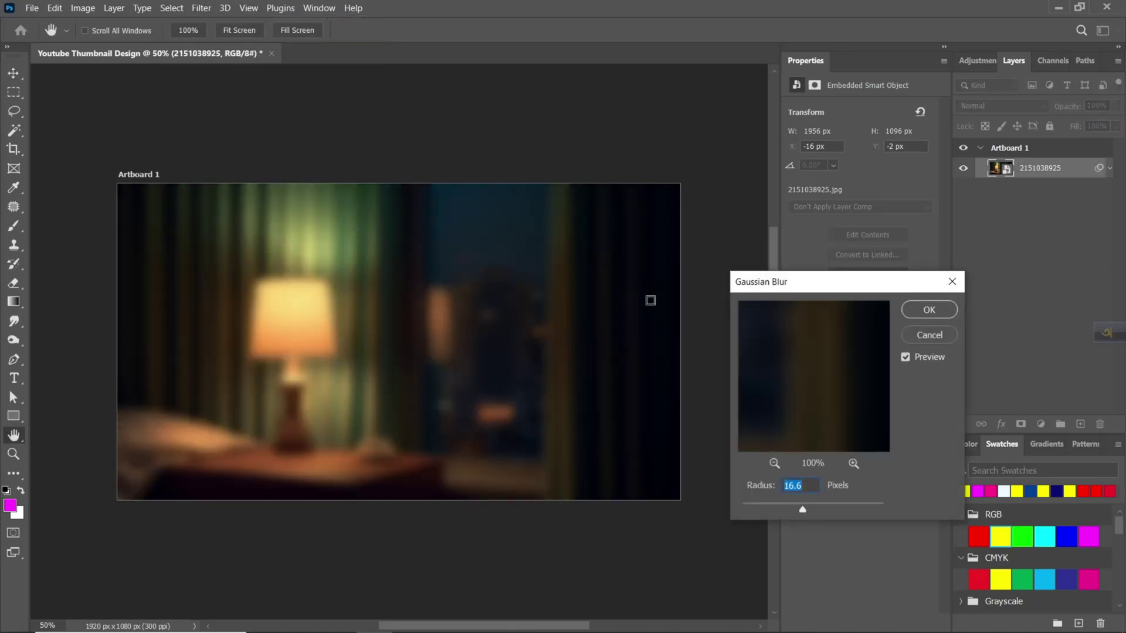
pyautogui.moveTo(789, 509); pyautogui.dragTo(790, 509)
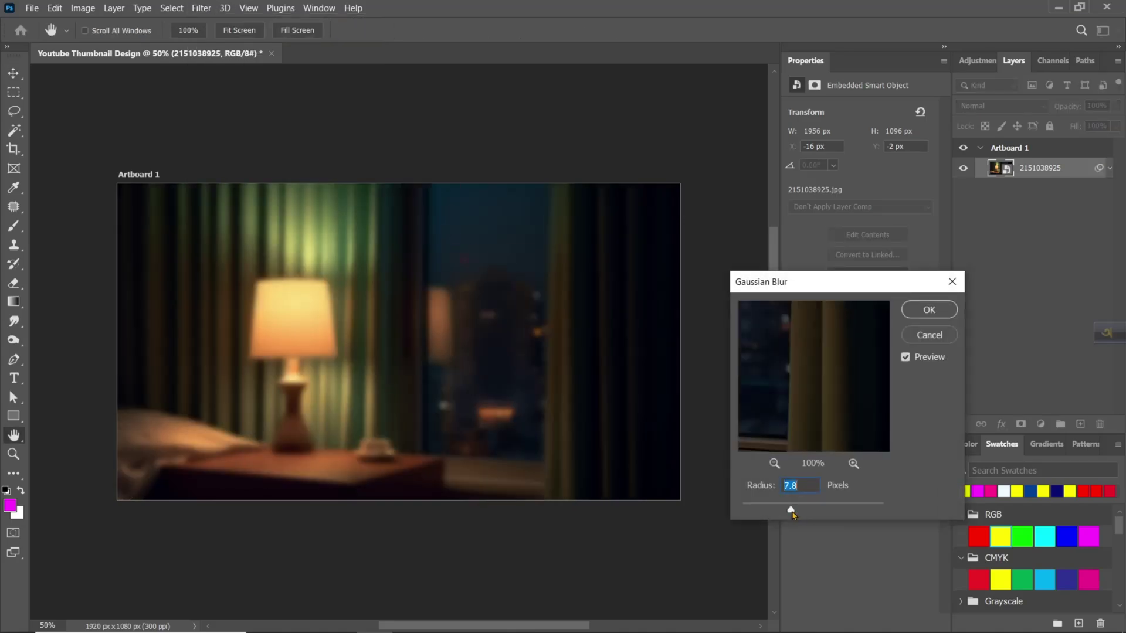
pyautogui.write('7')
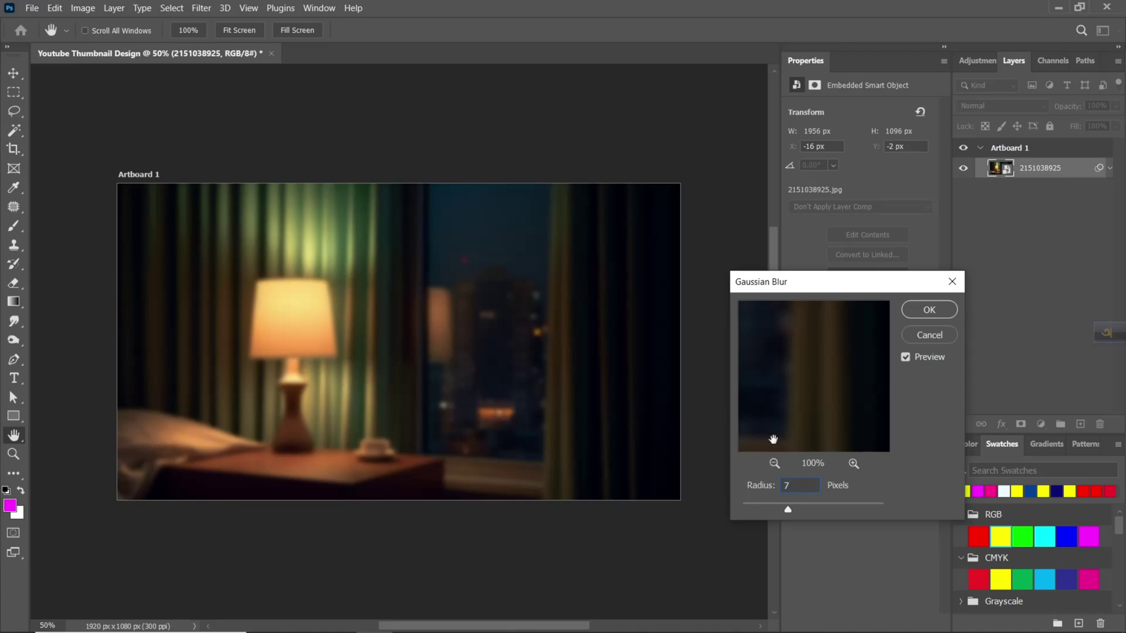
pyautogui.click(929, 310)
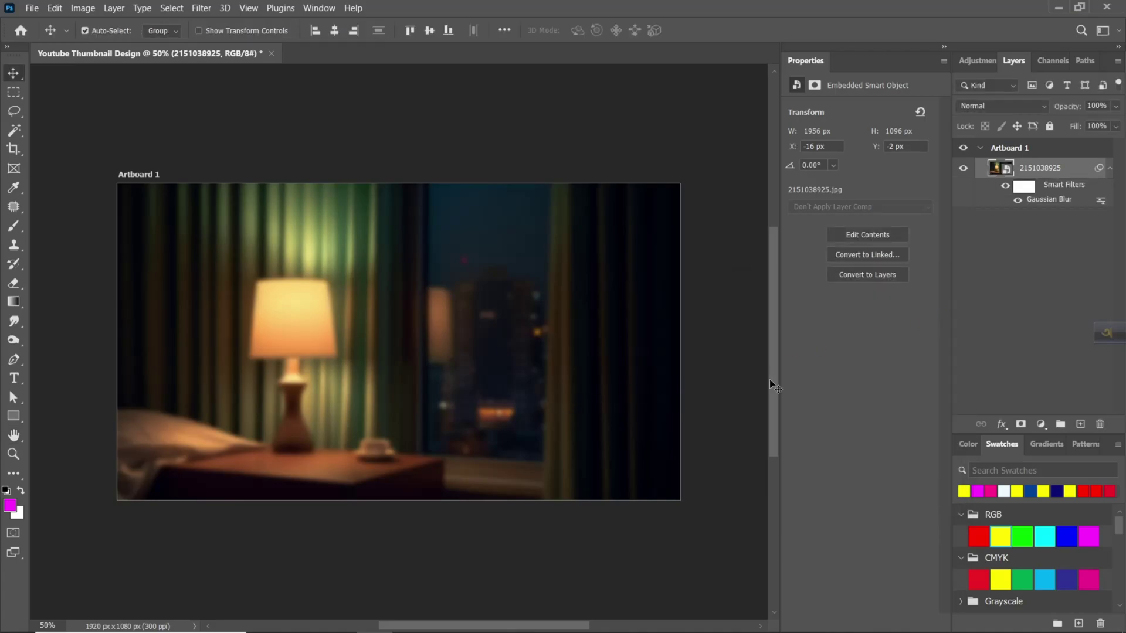
# - Add a Brightness/Contrast adjustment layer above the lamp photo and darken the background with it
pyautogui.click(1040, 424)
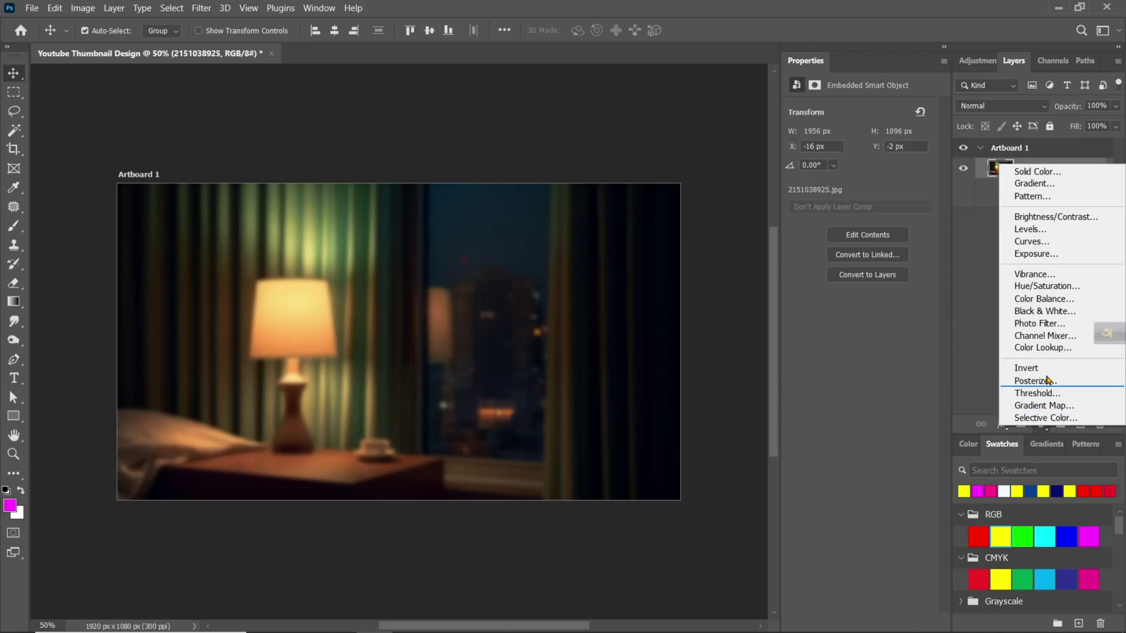
pyautogui.click(1055, 216)
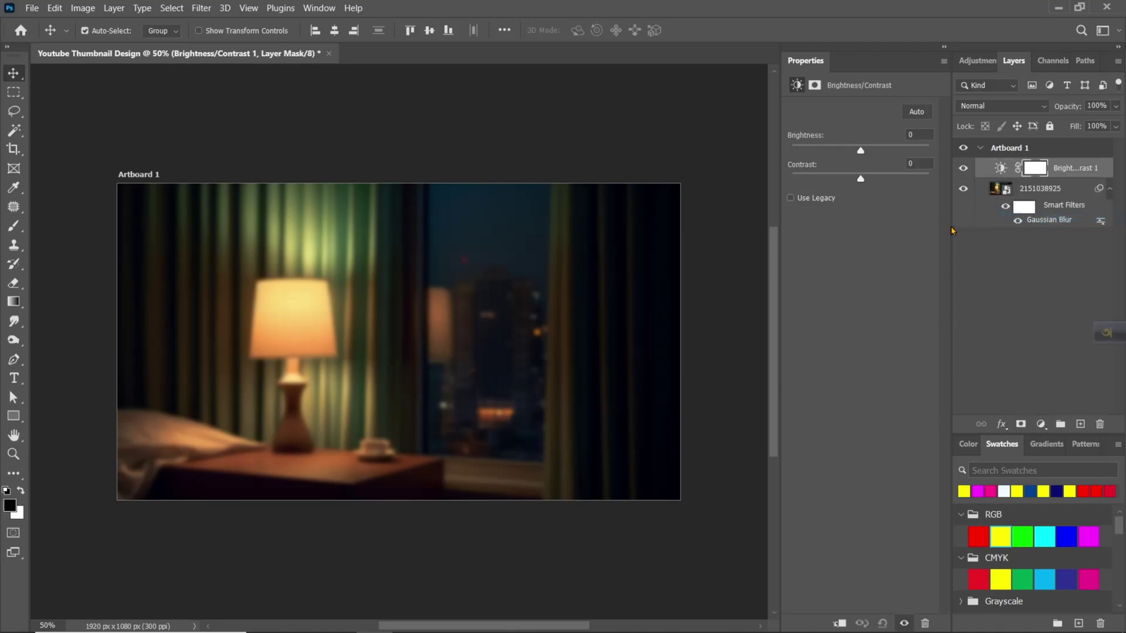
pyautogui.moveTo(860, 151); pyautogui.dragTo(875, 200)
# - Group the lamp photo with its Brightness/Contrast adjustment layer and lock the group
pyautogui.keyDown('ctrl'); pyautogui.click(1070, 204); pyautogui.keyUp('ctrl')
pyautogui.hotkey('ctrl', 'g')
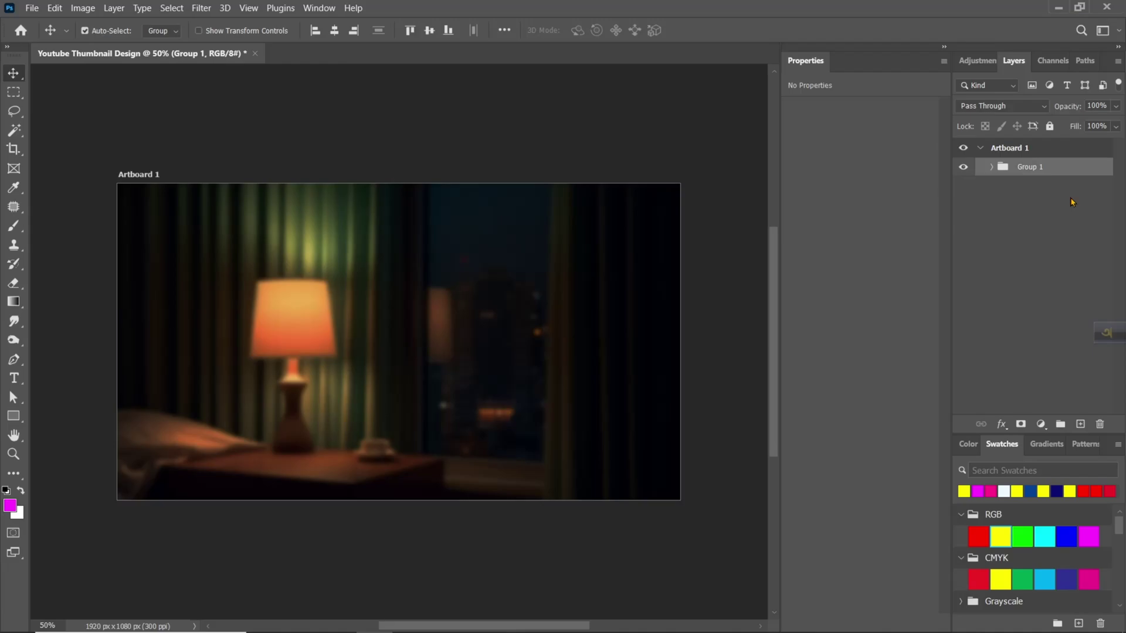
pyautogui.click(1049, 127)
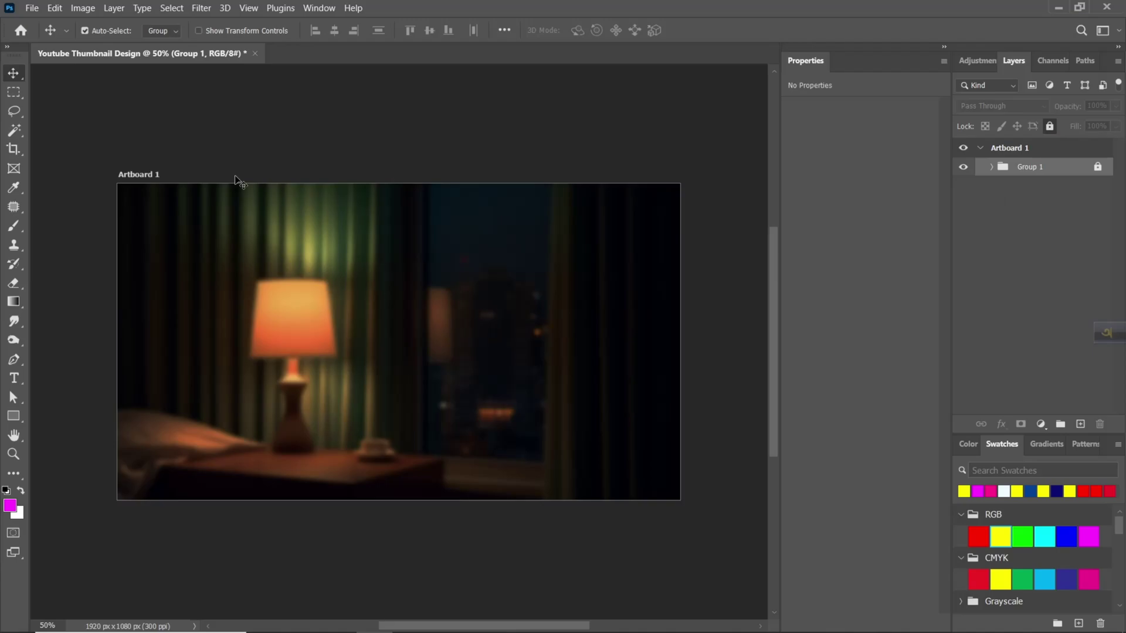
# - Place the shocked bearded man cutout, scale it to 62.98% and position it at the artboard's right edge
pyautogui.click(32, 8)
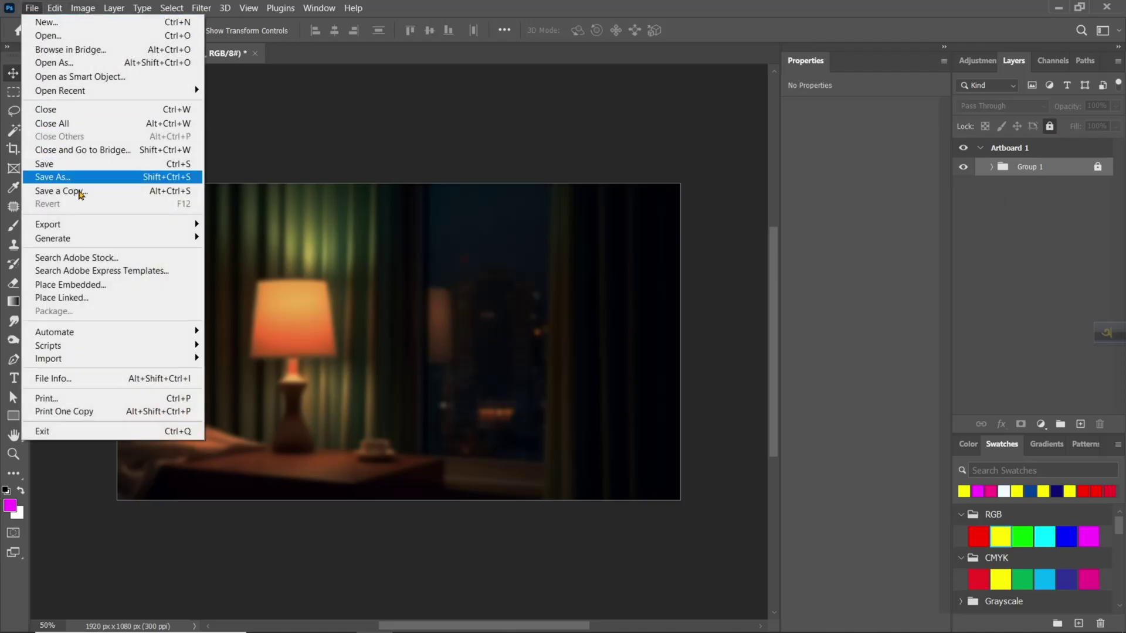
pyautogui.click(92, 285)
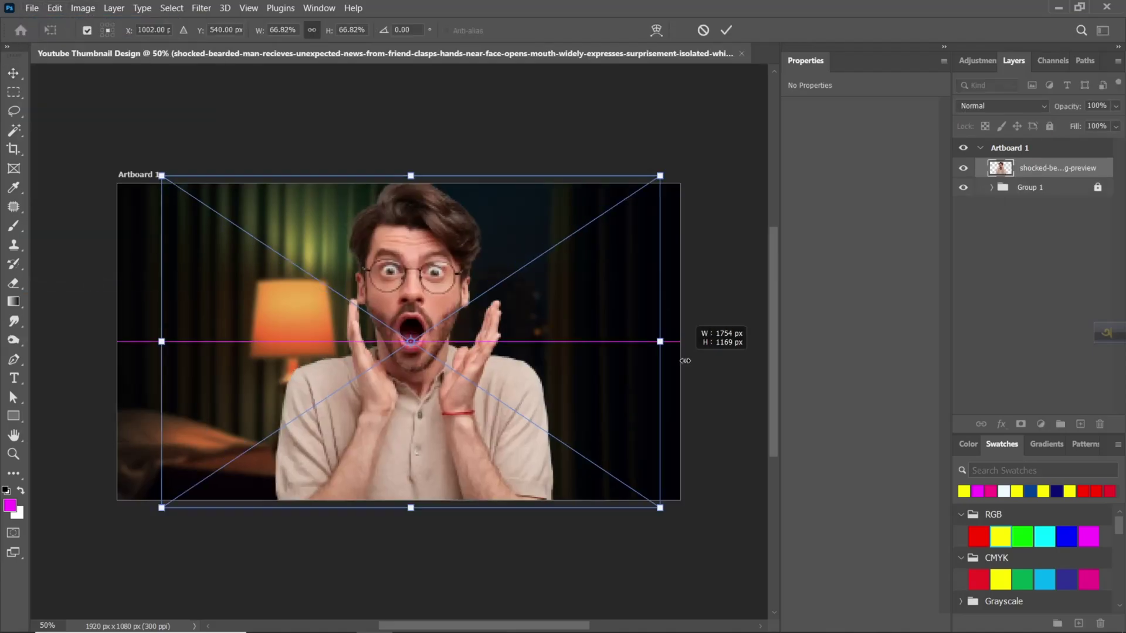
pyautogui.moveTo(661, 342); pyautogui.dragTo(684, 370)
pyautogui.moveTo(236, 373); pyautogui.dragTo(310, 352)
pyautogui.moveTo(523, 371)
pyautogui.mouseDown()
pyautogui.moveTo(535, 383)
pyautogui.moveTo(524, 376)
pyautogui.mouseUp()
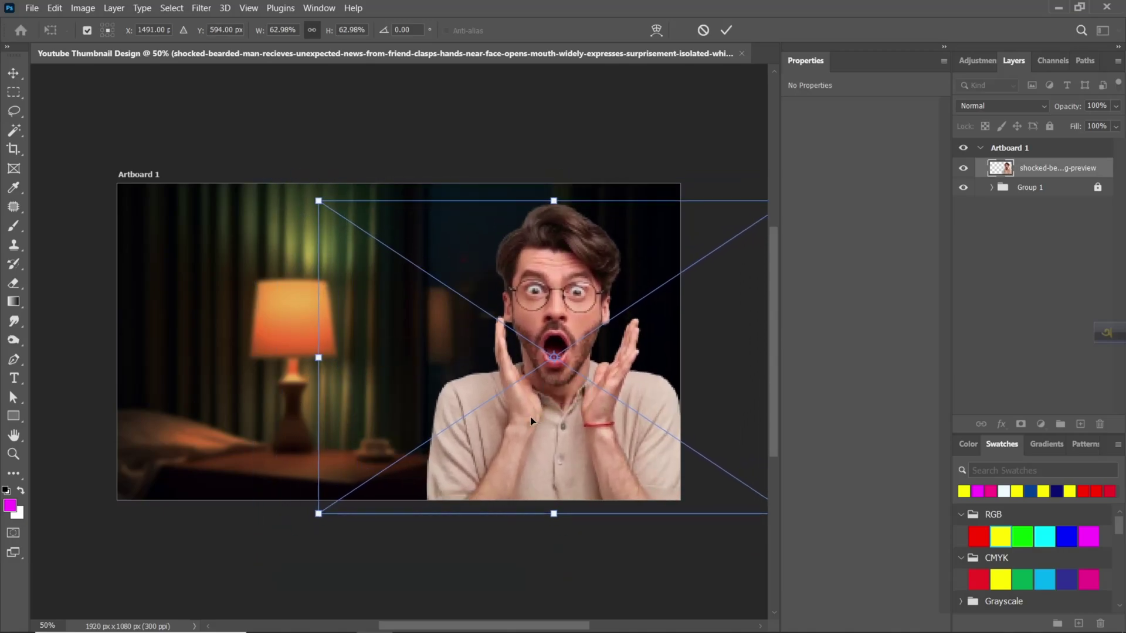
pyautogui.click(726, 30)
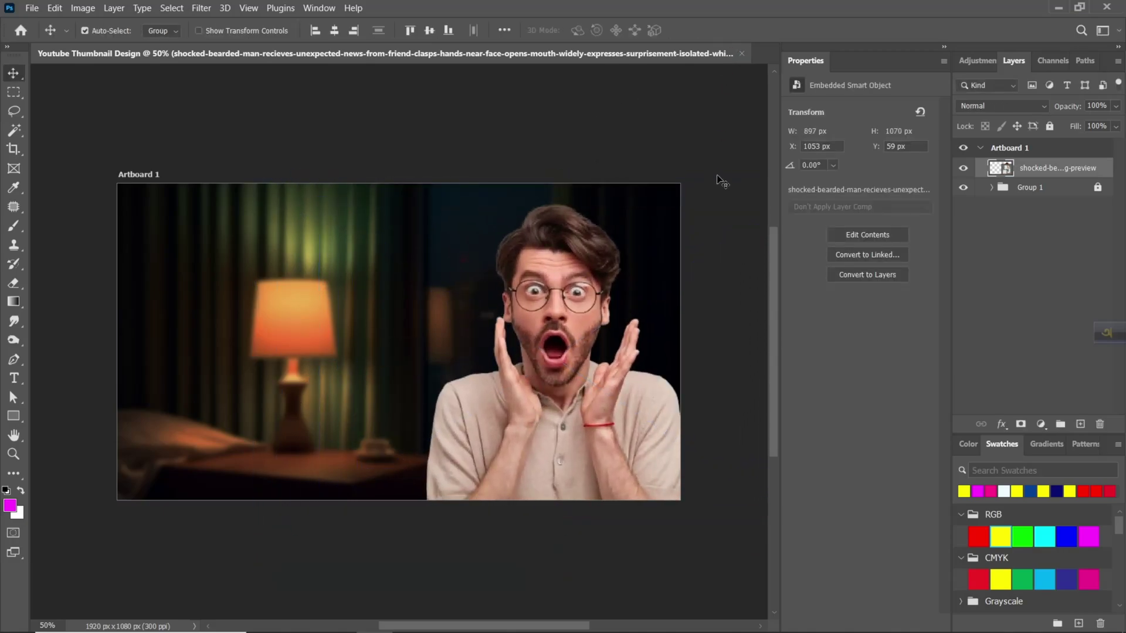
# - Add an Outer Glow to the shocked man's layer using Linear Dodge (Add), colour 0096ff and a size of 180 px
pyautogui.rightClick(1072, 171)
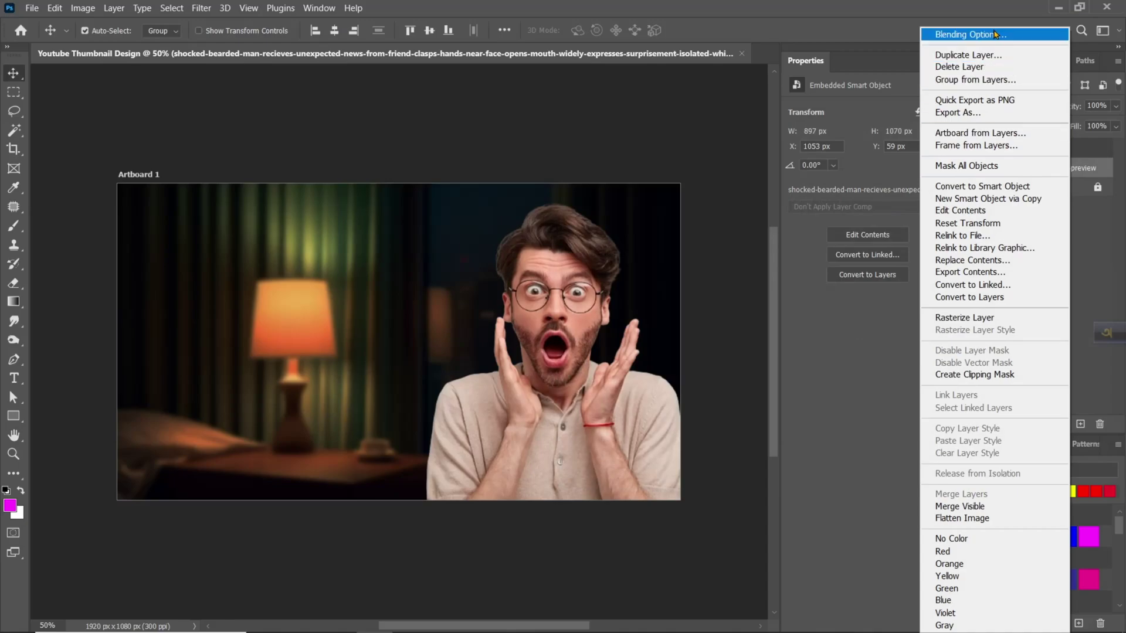
pyautogui.press('Escape')
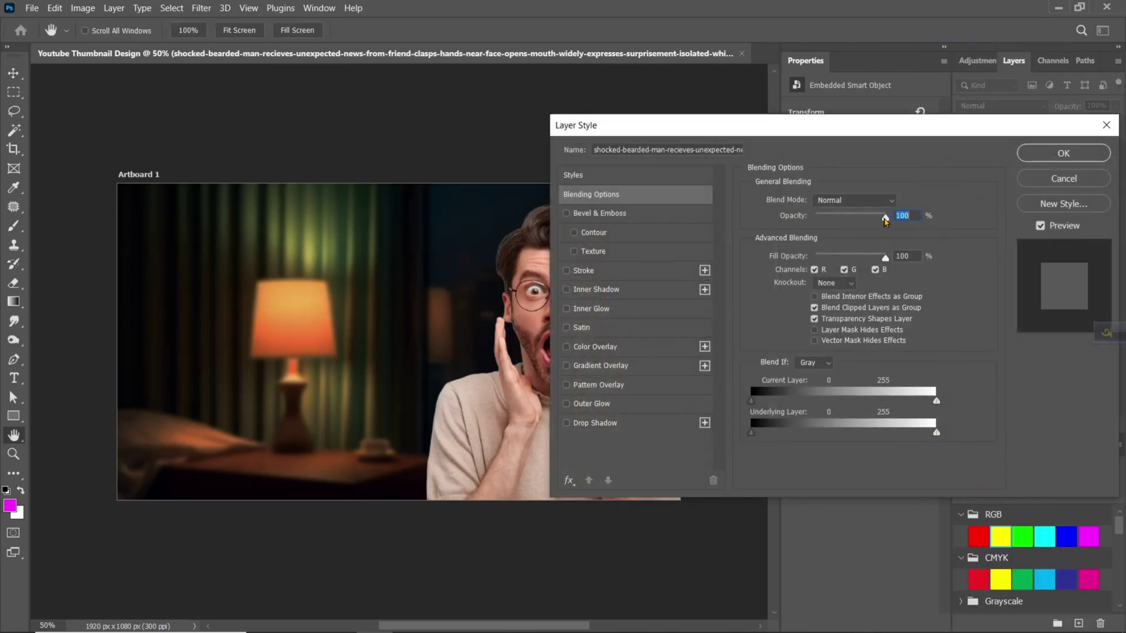
pyautogui.moveTo(613, 120); pyautogui.dragTo(716, 99)
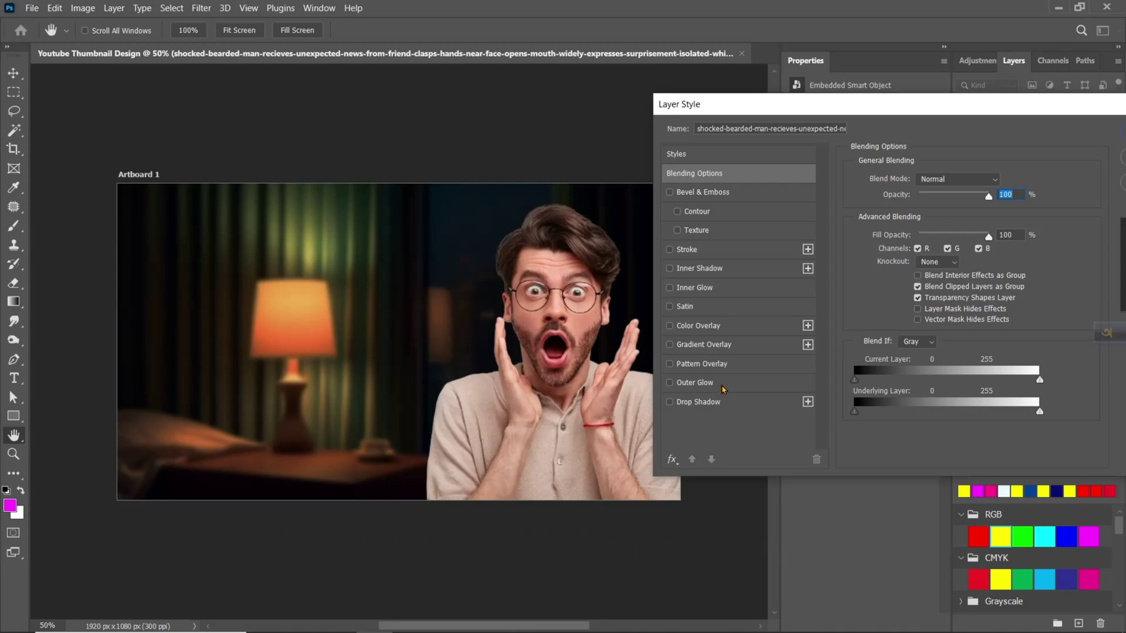
pyautogui.click(694, 383)
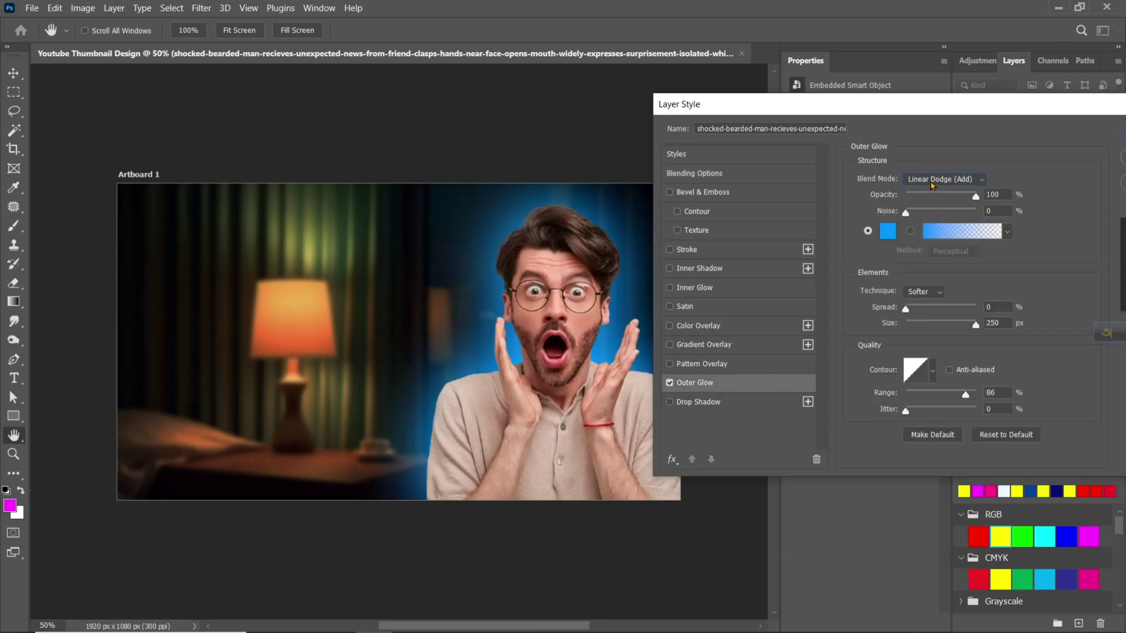
pyautogui.click(932, 179)
pyautogui.press('Escape')
pyautogui.click(887, 231)
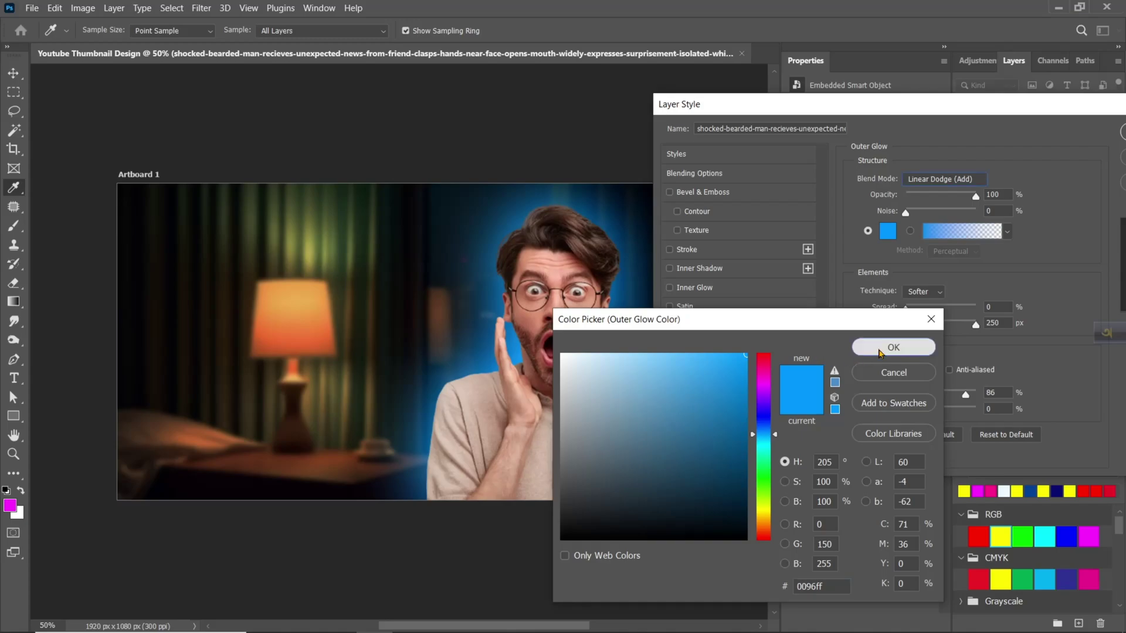
pyautogui.click(881, 352)
pyautogui.doubleClick(1001, 324)
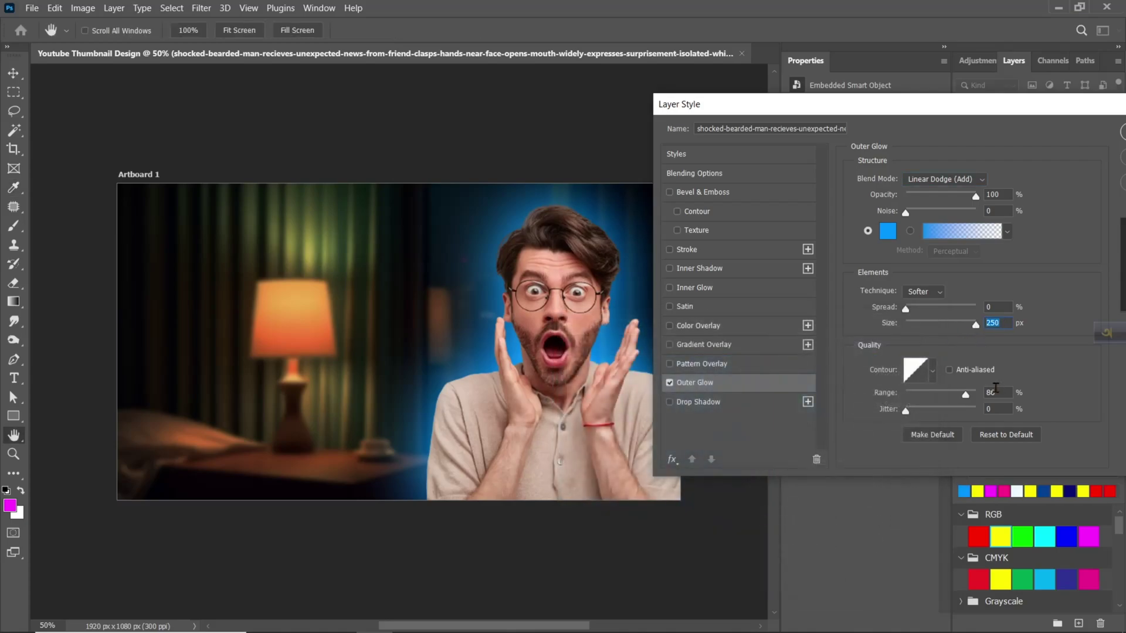
pyautogui.doubleClick(995, 391)
pyautogui.moveTo(972, 329); pyautogui.dragTo(961, 337)
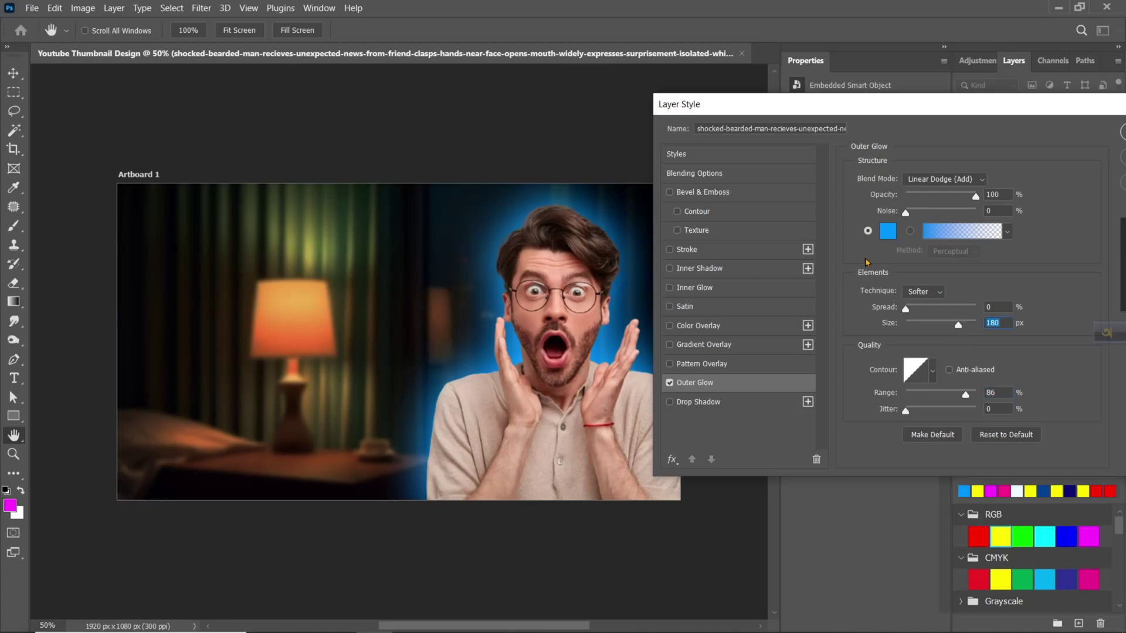
# - Add a blue Inner Glow with a size of 35 px to the man's layer and apply the layer style
pyautogui.click(713, 295)
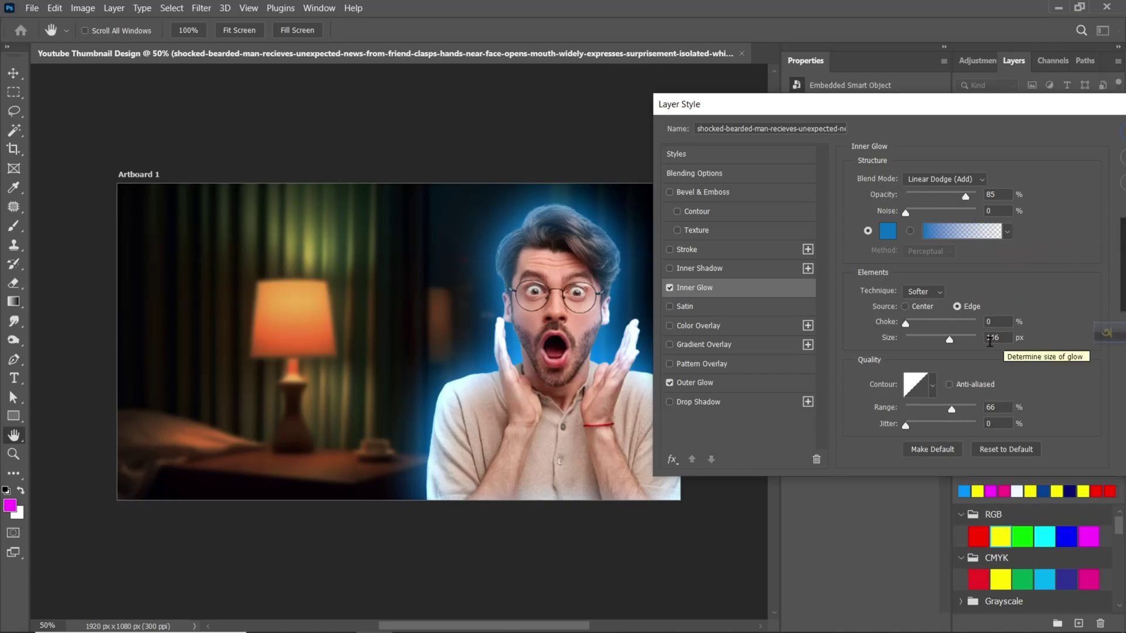
pyautogui.moveTo(949, 339); pyautogui.dragTo(923, 360)
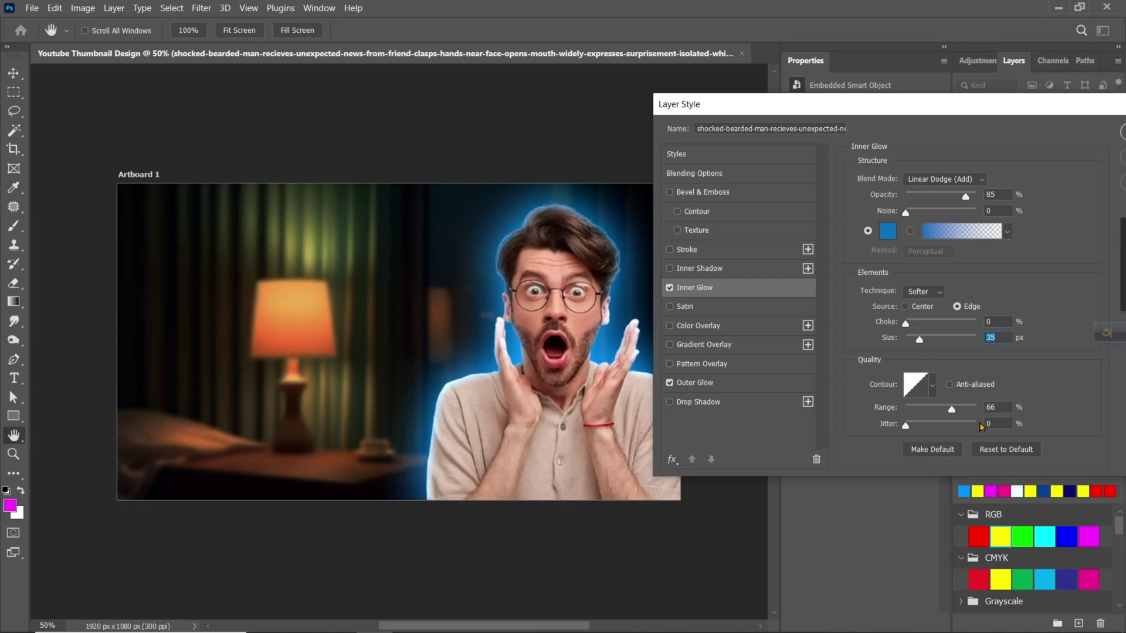
pyautogui.click(997, 408)
pyautogui.moveTo(936, 112); pyautogui.dragTo(819, 158)
pyautogui.click(1032, 187)
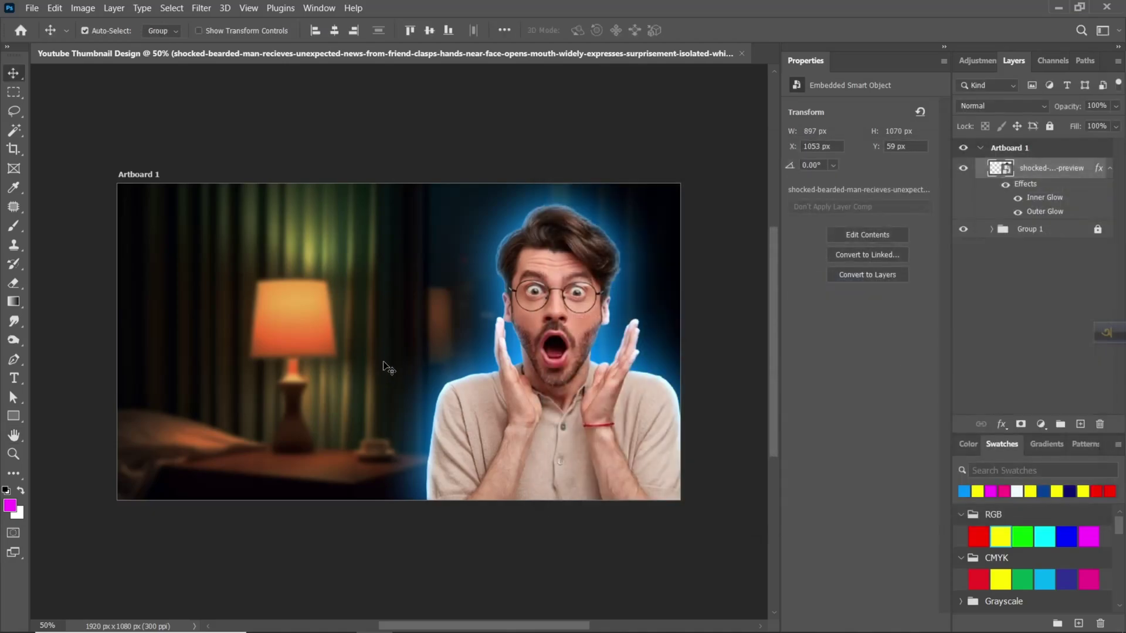
# - Place Untitled-2.jpg, the glowing sparks image, at 100% over the whole artboard above the man's layer
pyautogui.click(31, 8)
pyautogui.click(97, 285)
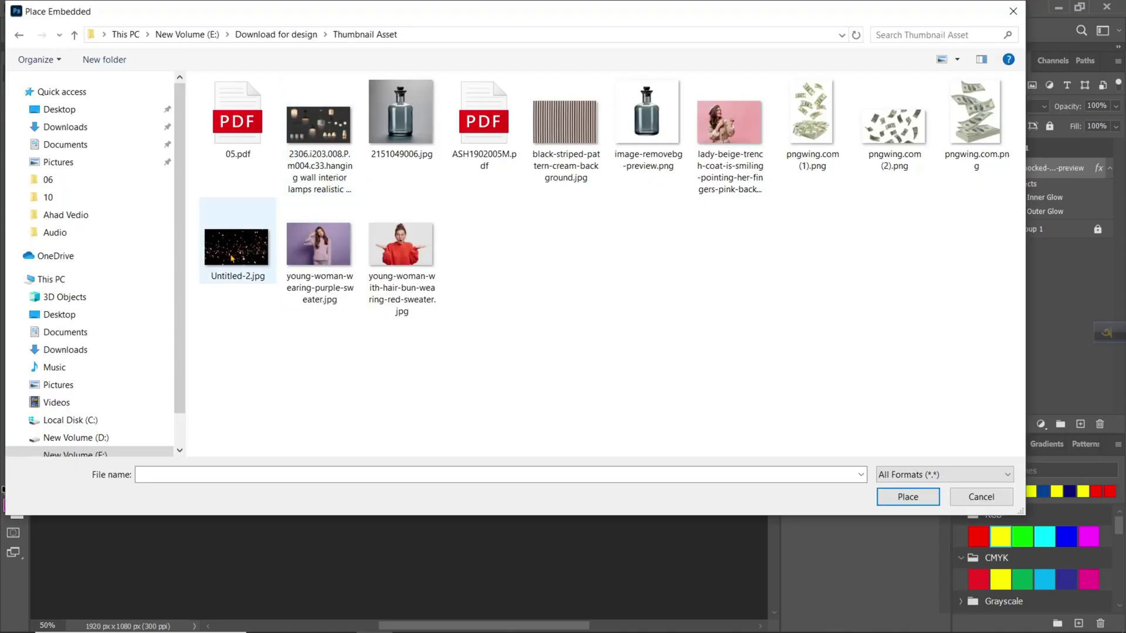
pyautogui.click(230, 267)
pyautogui.click(907, 497)
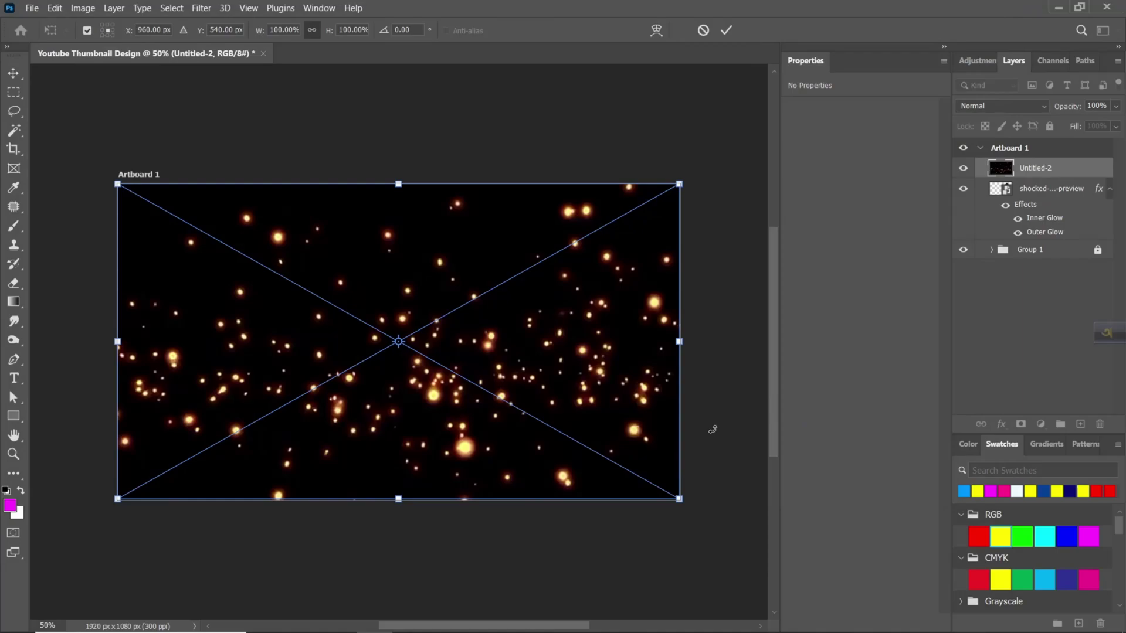
pyautogui.click(724, 32)
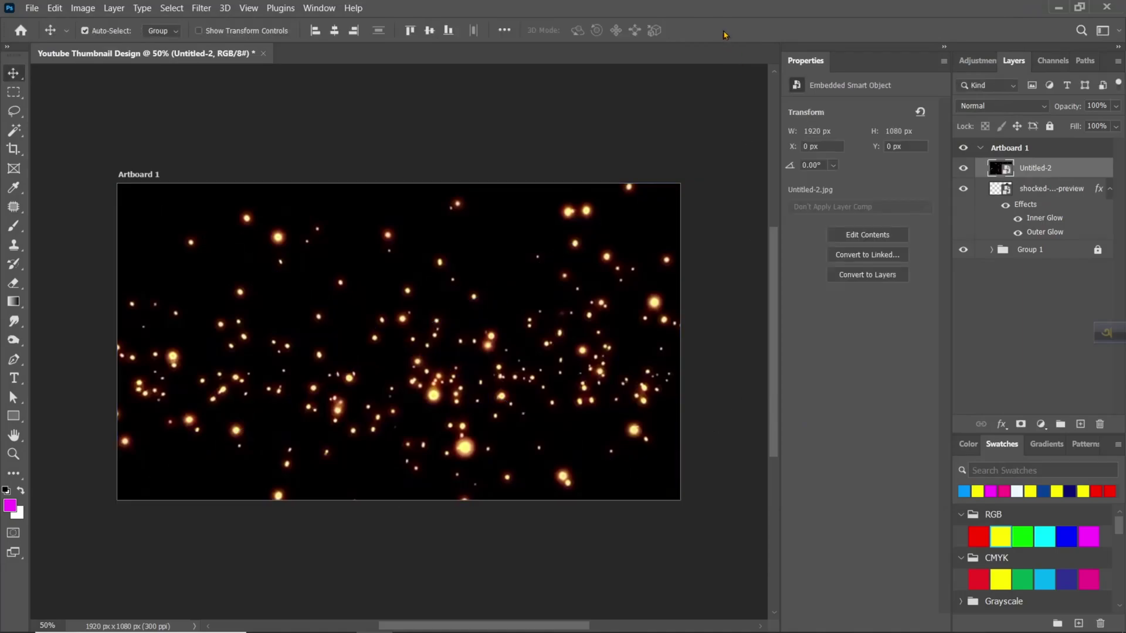
# - Move the Untitled-2 sparks layer below the shocked man's layer and set its blend mode to Screen
pyautogui.moveTo(1055, 175); pyautogui.dragTo(1064, 237)
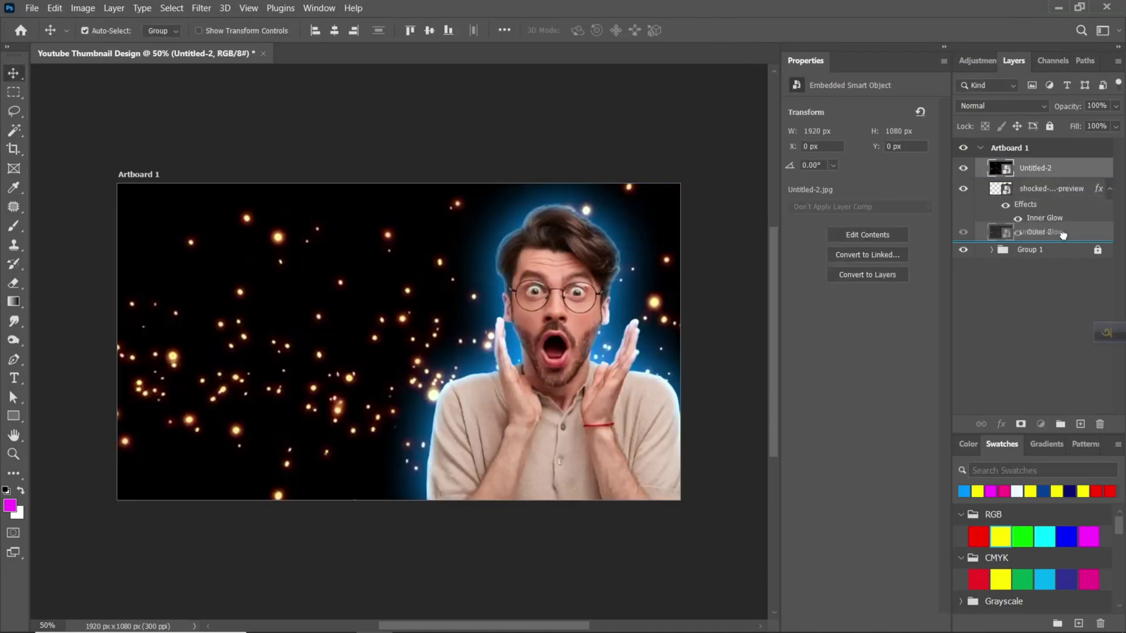
pyautogui.click(1002, 109)
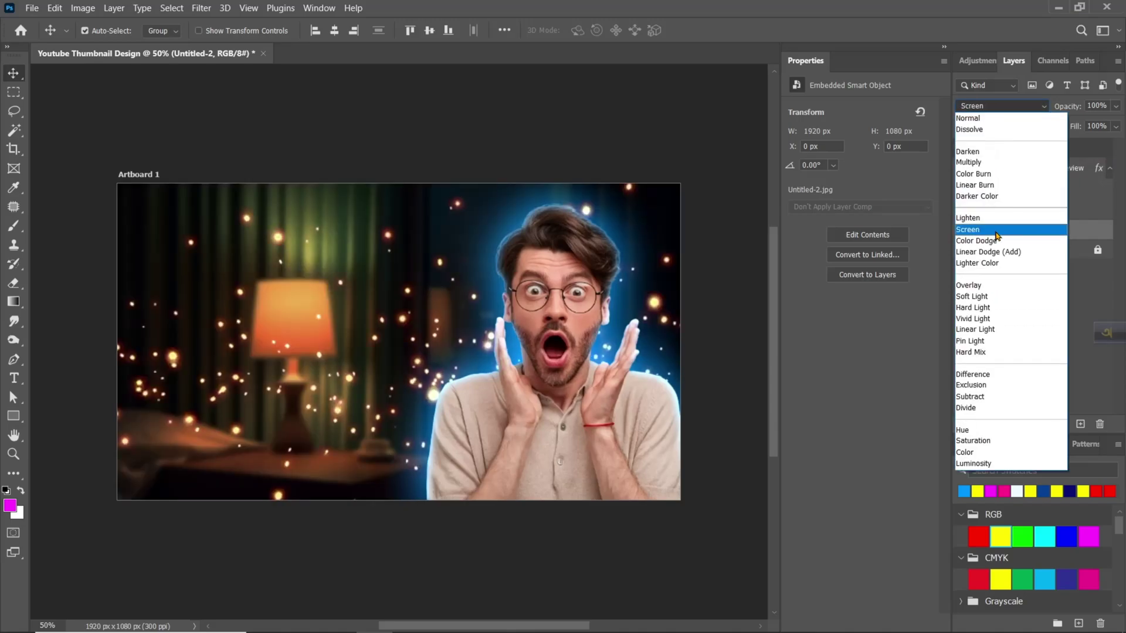
pyautogui.click(996, 231)
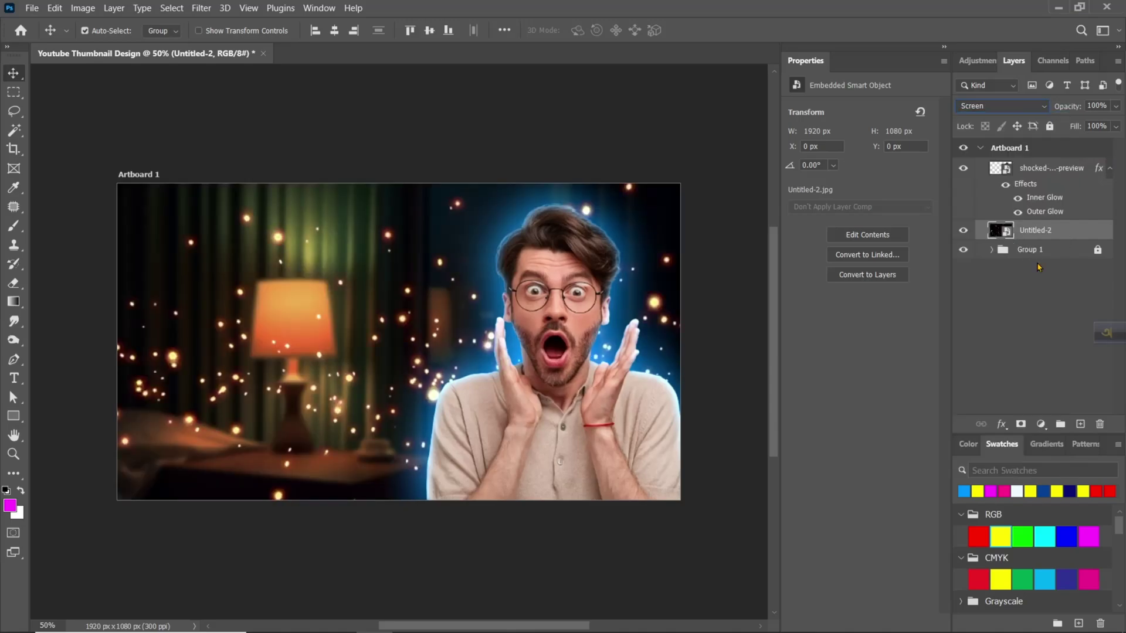
# - Apply a Gaussian Blur with a radius of 13.9 pixels to the sparks layer
pyautogui.click(201, 8)
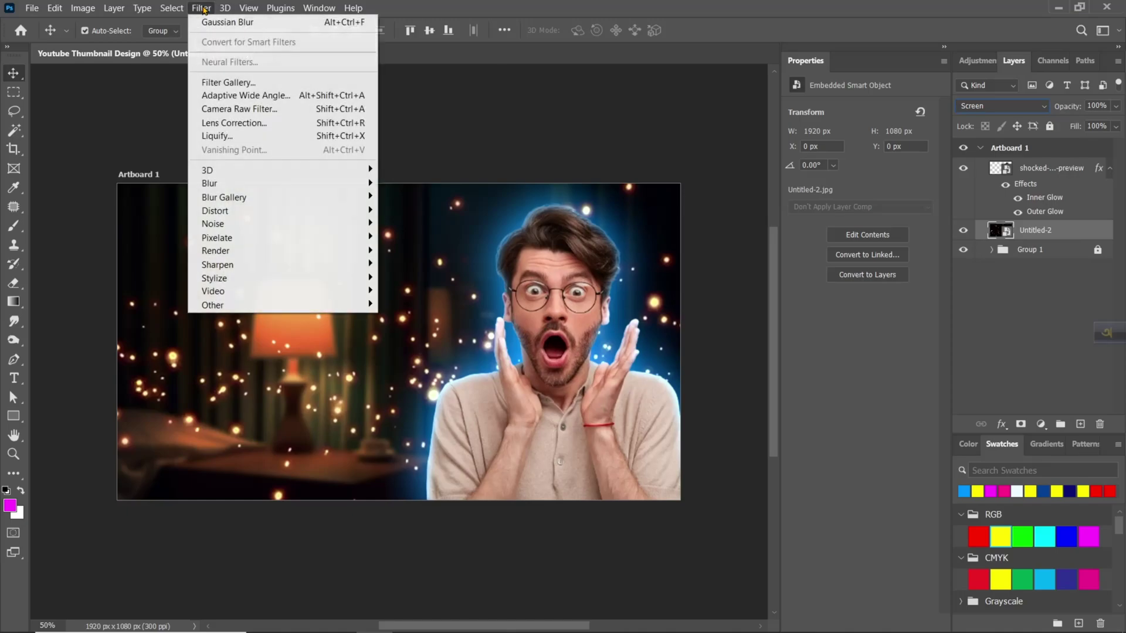
pyautogui.moveTo(261, 186)
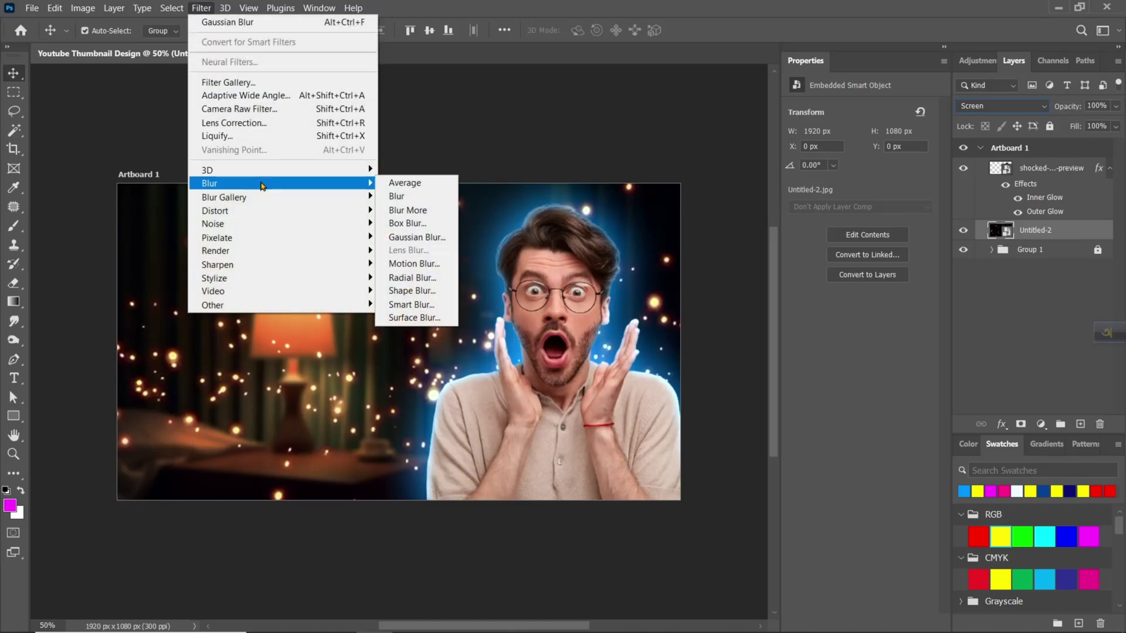
pyautogui.click(437, 241)
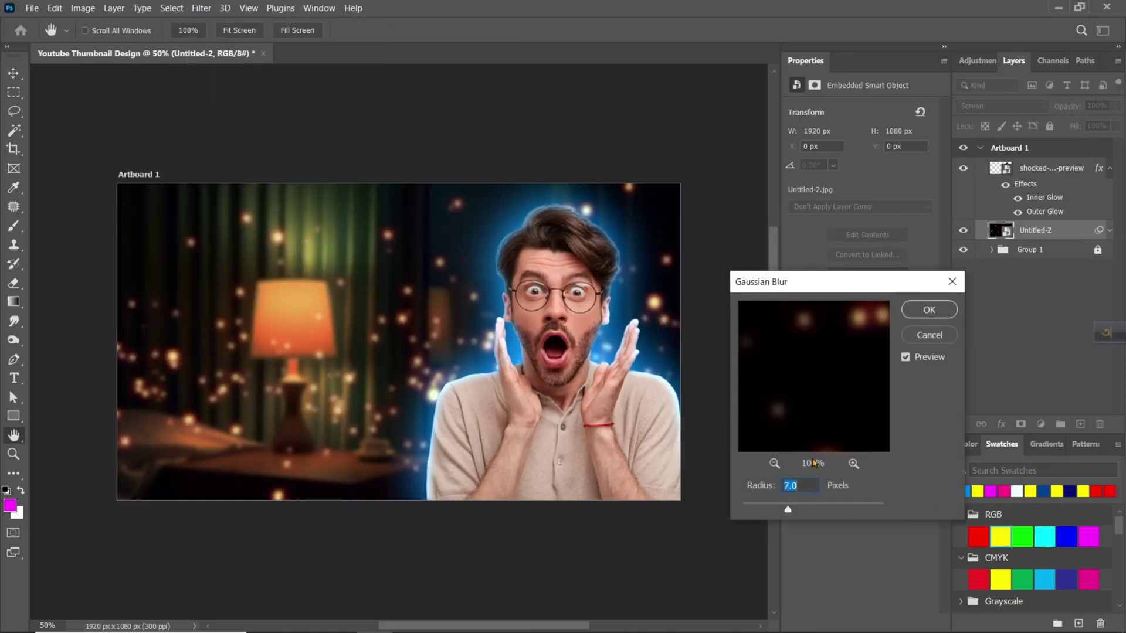
pyautogui.moveTo(791, 510); pyautogui.dragTo(803, 514)
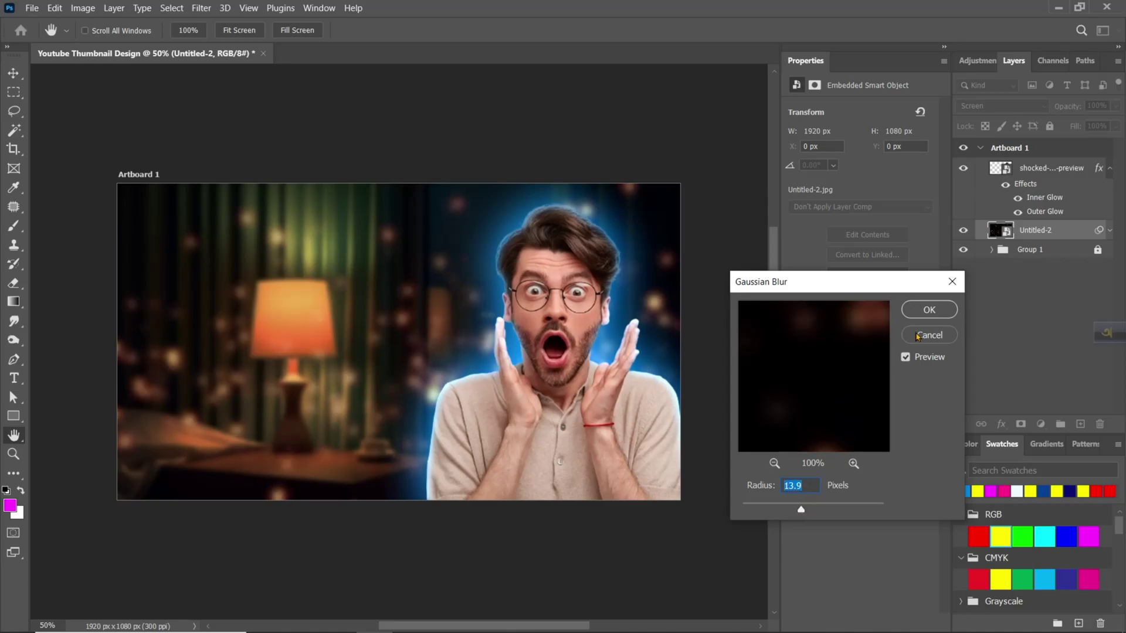
pyautogui.click(928, 309)
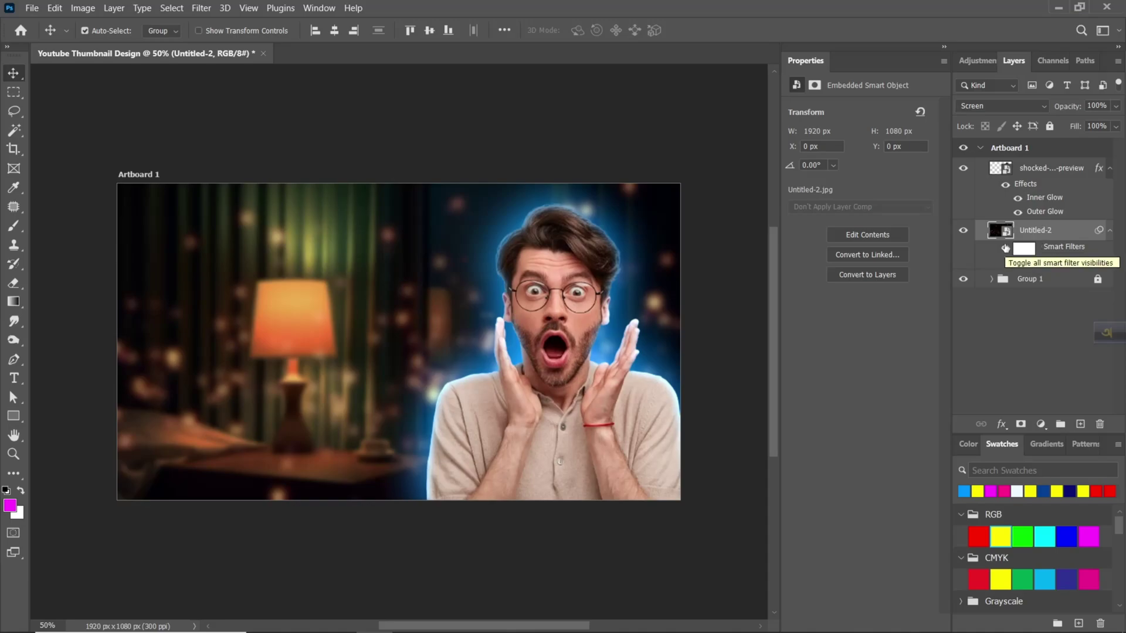
# - Turn the sparks blue with a Hue/Saturation adjustment, setting Hue to -180 and Saturation to -26
pyautogui.press('ctrl')
pyautogui.hotkey('ctrl', 'u')
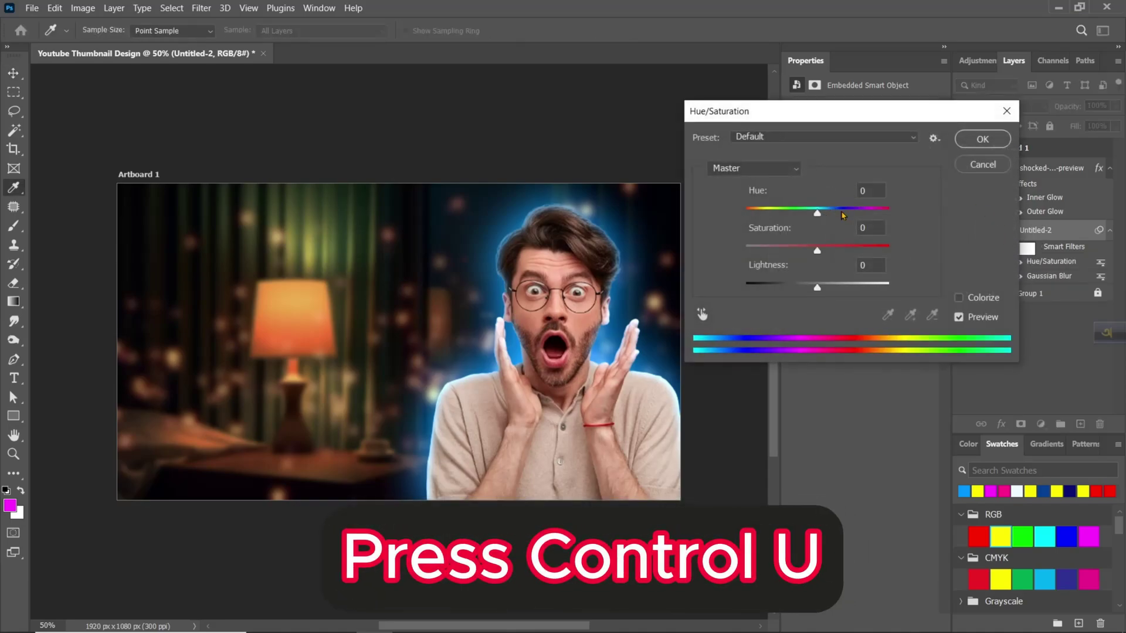
pyautogui.moveTo(818, 216); pyautogui.dragTo(678, 271)
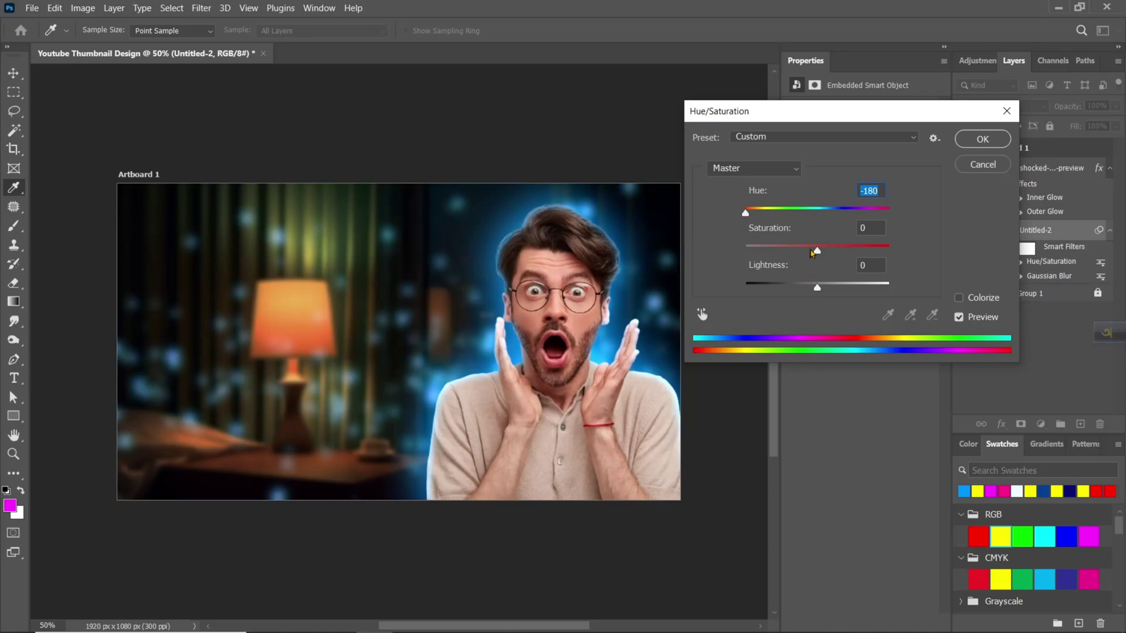
pyautogui.moveTo(817, 253); pyautogui.dragTo(809, 255)
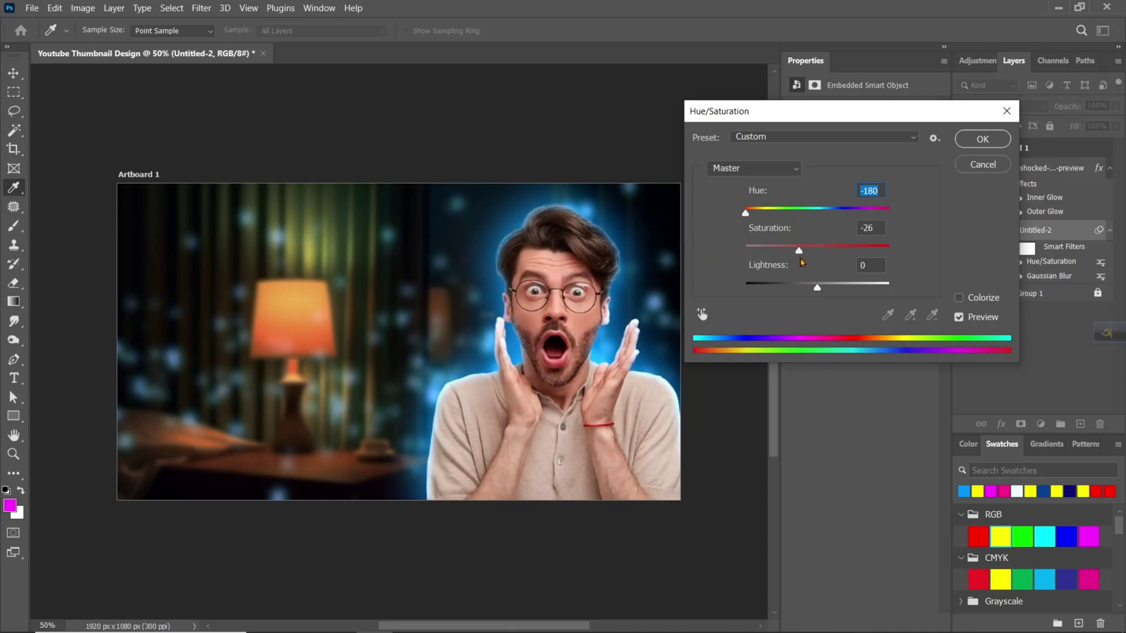
pyautogui.moveTo(802, 262); pyautogui.dragTo(800, 263)
pyautogui.click(982, 139)
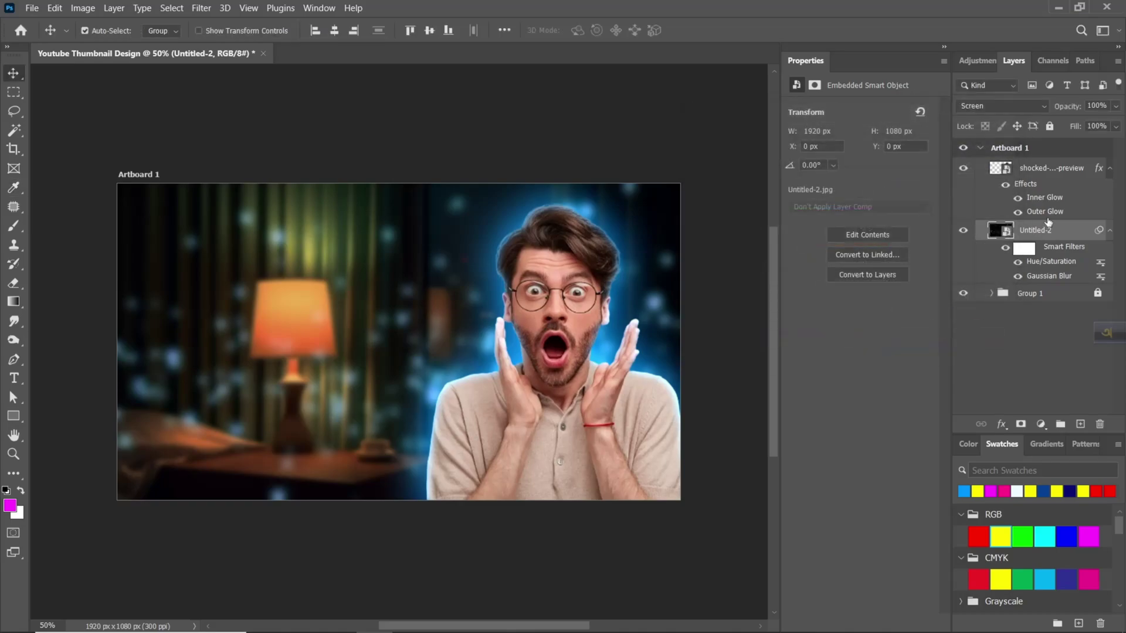
# - Add the yellow 24 pt horizontal text "How to Make" over the lamp, above the man's layer
pyautogui.click(1066, 200)
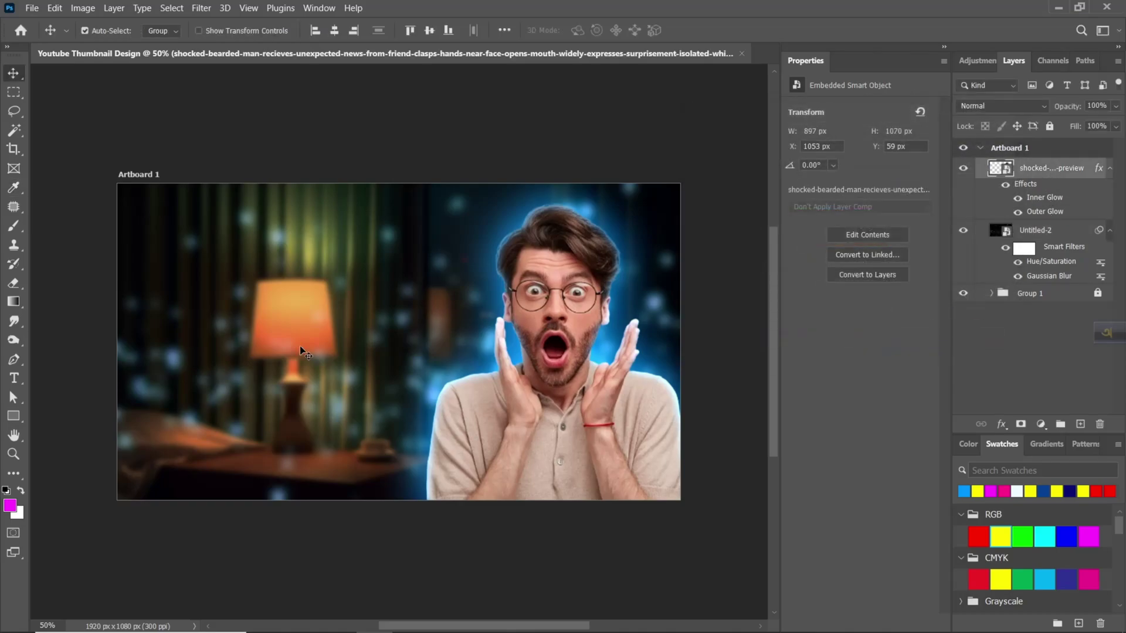
pyautogui.click(13, 380)
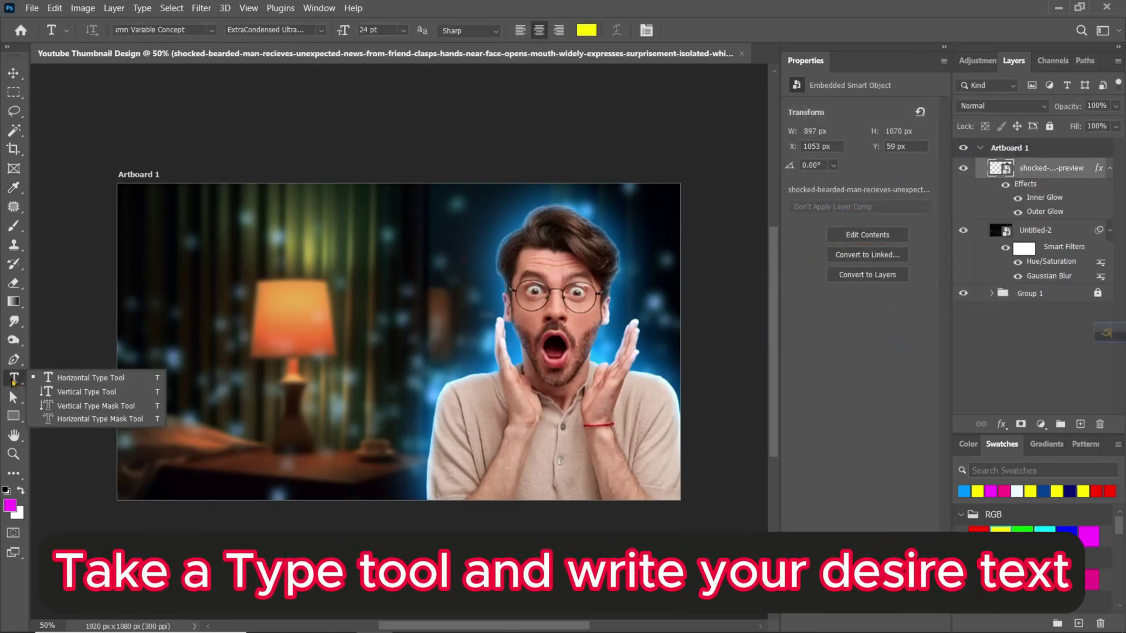
pyautogui.click(82, 378)
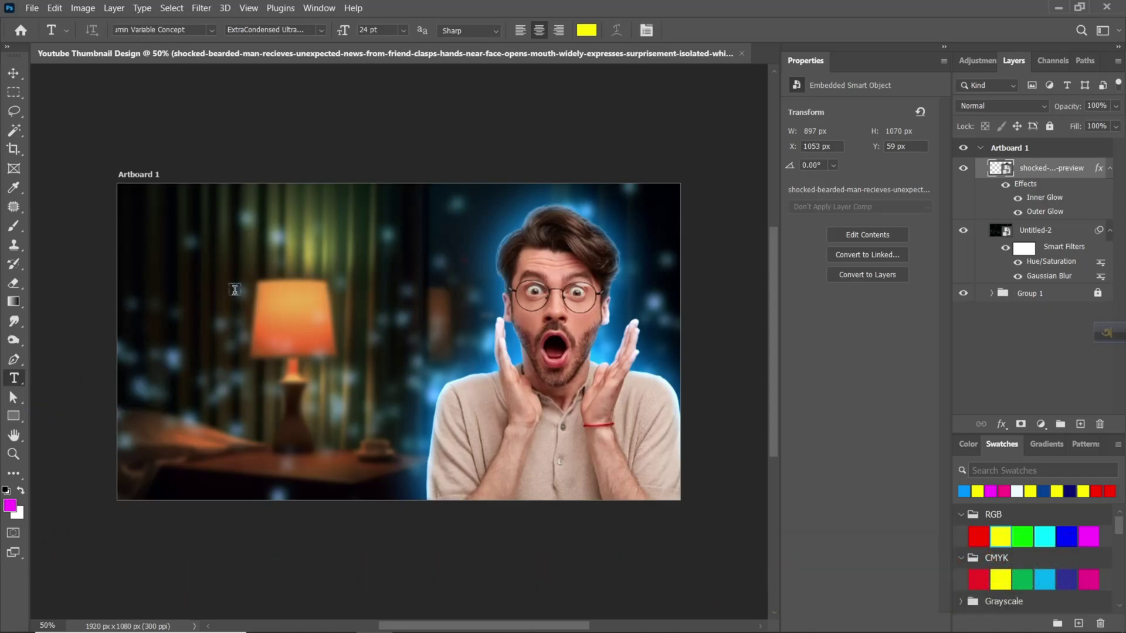
pyautogui.click(233, 290)
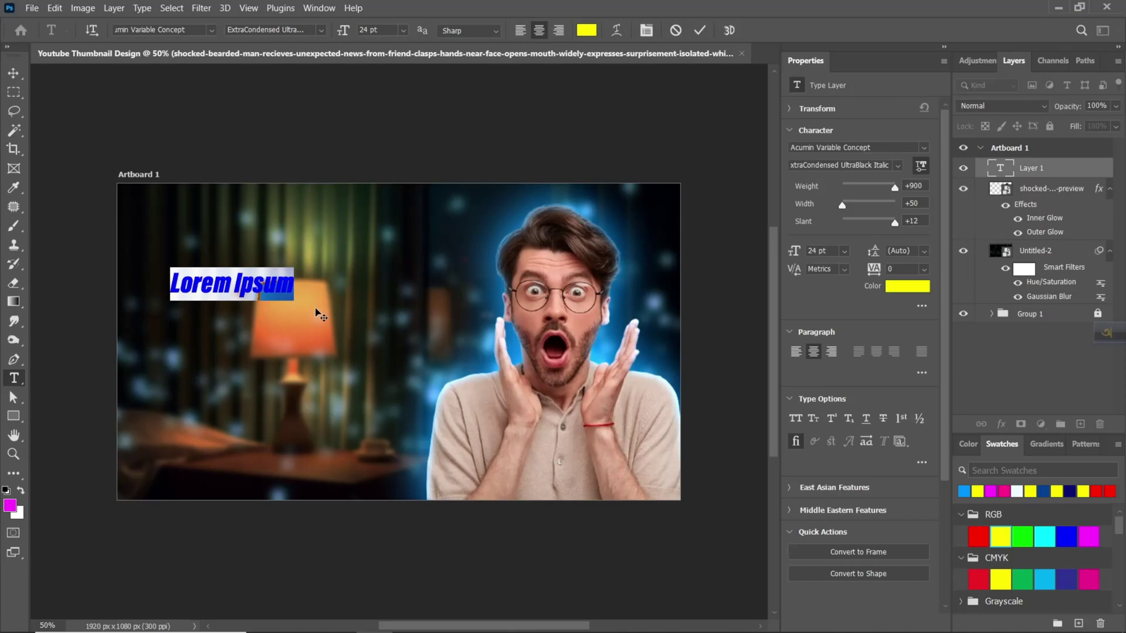
pyautogui.click(882, 143)
pyautogui.click(234, 283)
pyautogui.hotkey('ctrl', 'a')
pyautogui.write('how')
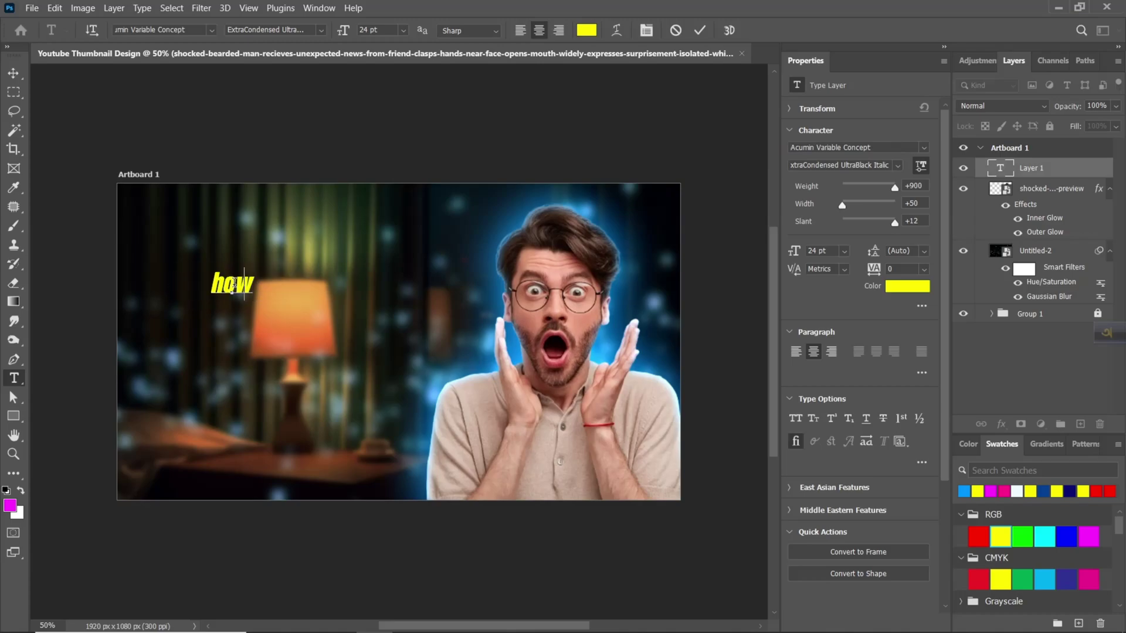
pyautogui.press('BackSpace')
pyautogui.press('BackSpace')
pyautogui.press('BackSpace')
pyautogui.write('How to Make')
pyautogui.click(15, 74)
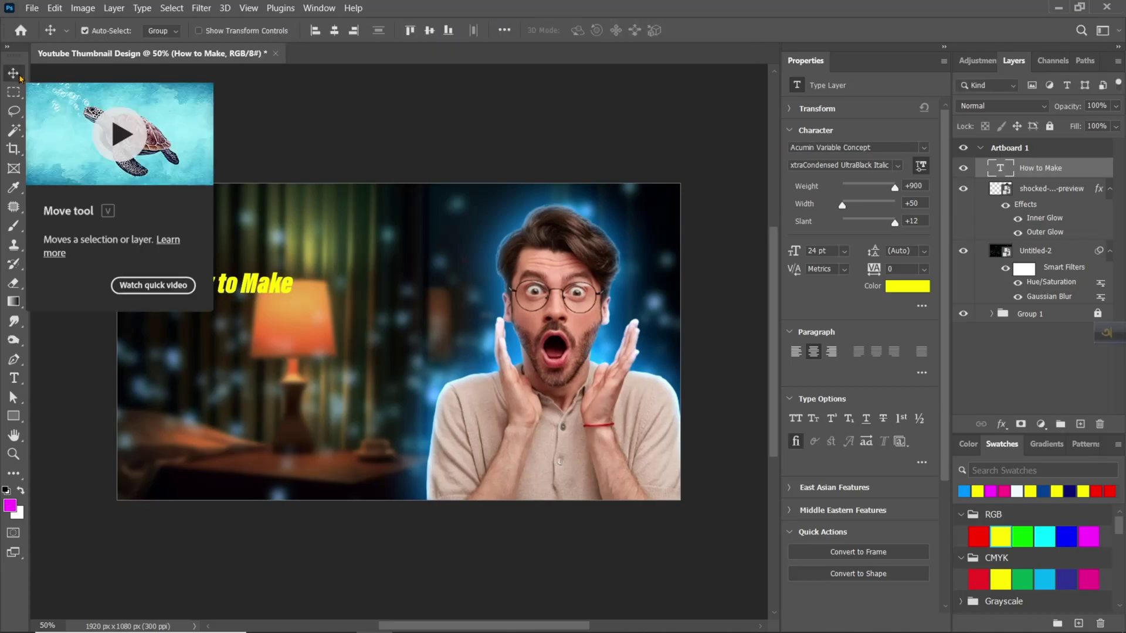
# - Duplicate the "How to Make" text just below the original and change the copy to "PROFESSIONAL"
pyautogui.moveTo(255, 284); pyautogui.dragTo(302, 325)
pyautogui.doubleClick(300, 319)
pyautogui.write('prof')
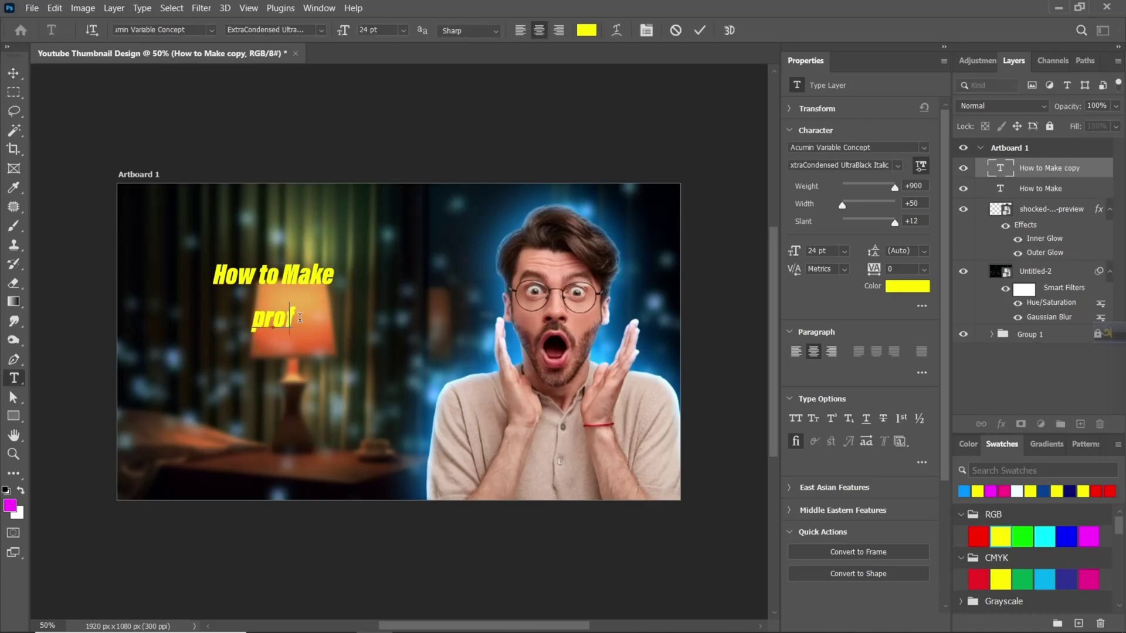
pyautogui.press('BackSpace')
pyautogui.press('BackSpace')
pyautogui.press('BackSpace')
pyautogui.write('PROFESSIONAL')
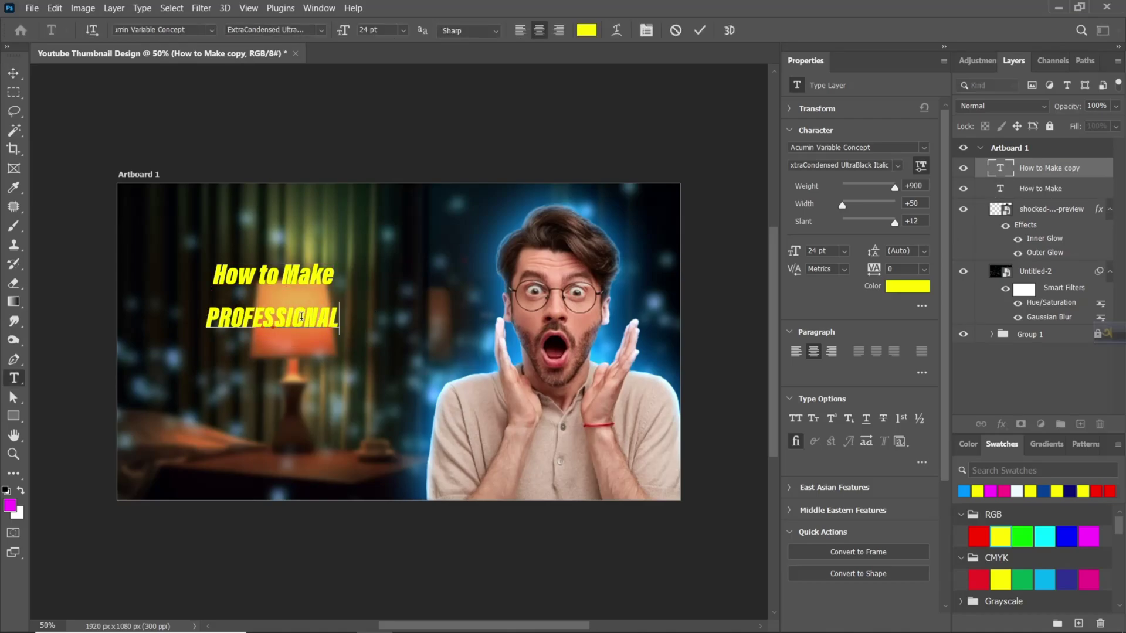
pyautogui.hotkey('ctrl', 'Return')
# - Duplicate the "PROFESSIONAL" text below itself and change the copy to "THUMBNAIL"
pyautogui.moveTo(302, 317); pyautogui.dragTo(301, 363)
pyautogui.doubleClick(273, 365)
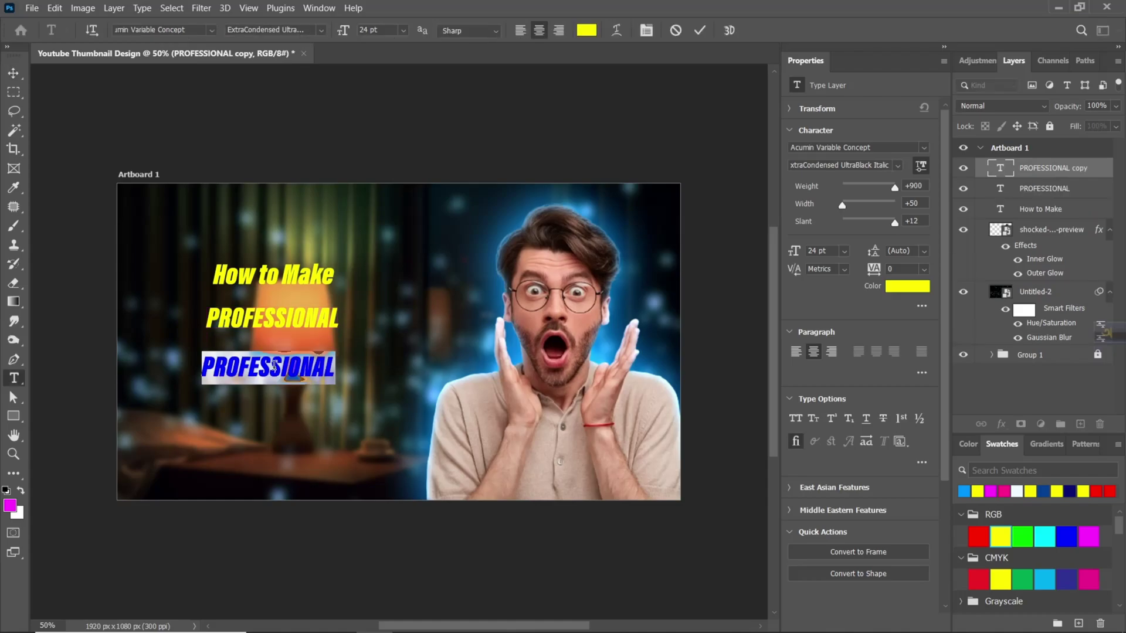
pyautogui.write('THUMBNAIL')
pyautogui.click(13, 72)
# - Scale the "How to Make" text proportionally to 141.41%, keeping it above the other two lines
pyautogui.keyDown('ctrl'); pyautogui.click(304, 282); pyautogui.keyUp('ctrl')
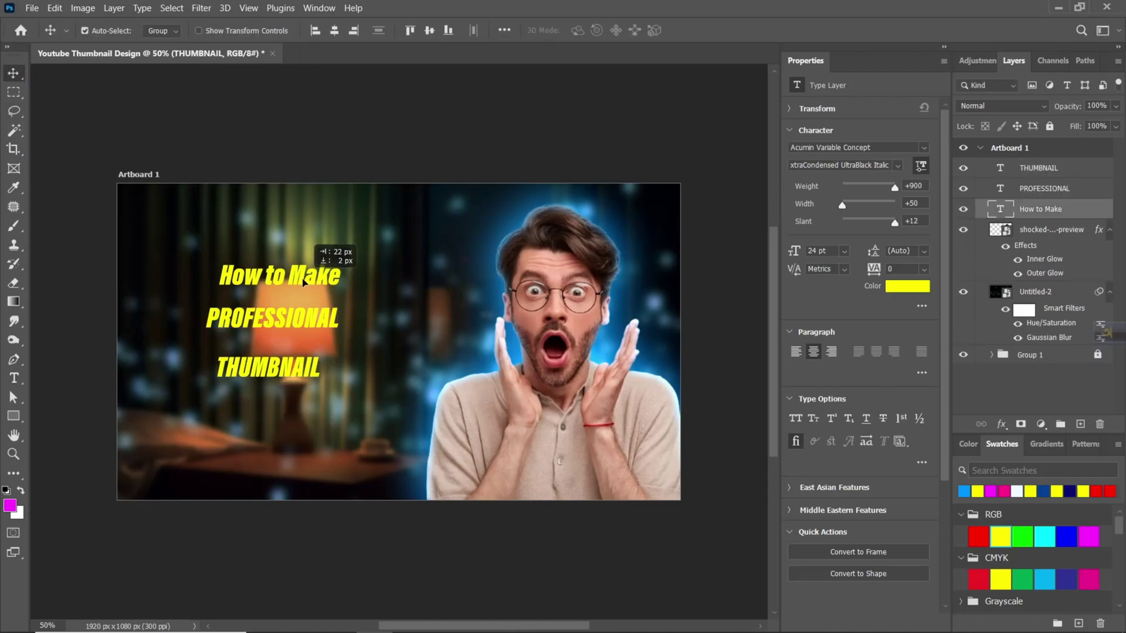
pyautogui.hotkey('ctrl', 't')
pyautogui.moveTo(340, 286); pyautogui.dragTo(372, 291)
pyautogui.press('Return')
# - Scale the "PROFESSIONAL" text proportionally to 227.38% and position it directly under "How to Make"
pyautogui.keyDown('ctrl'); pyautogui.click(275, 318); pyautogui.keyUp('ctrl')
pyautogui.hotkey('ctrl', 't')
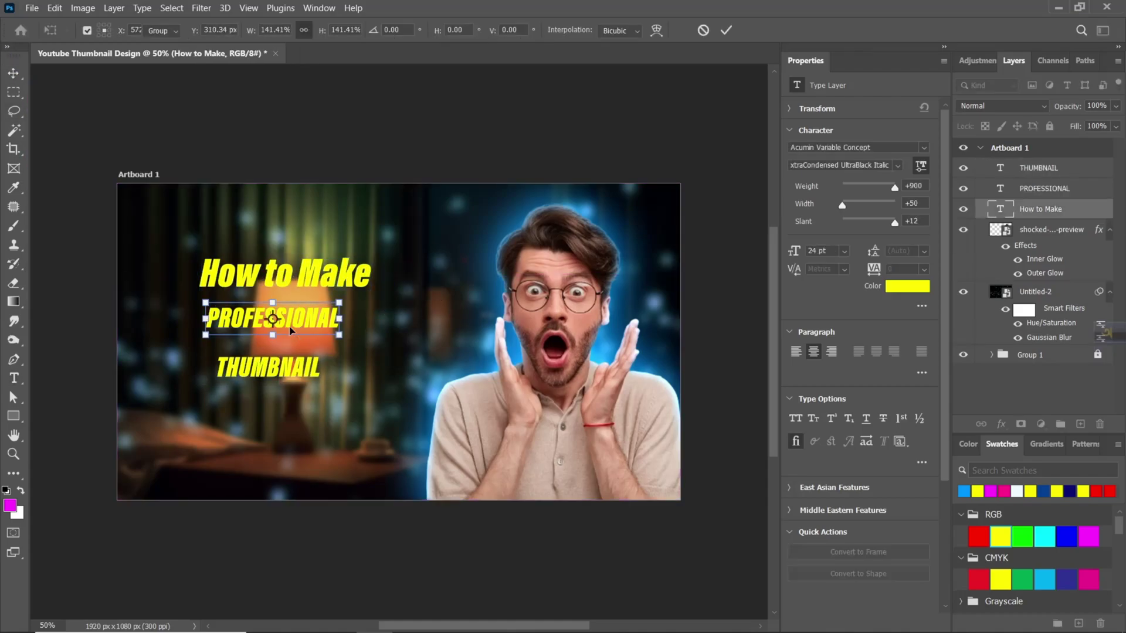
pyautogui.moveTo(340, 332); pyautogui.dragTo(459, 364)
pyautogui.moveTo(400, 333); pyautogui.dragTo(386, 331)
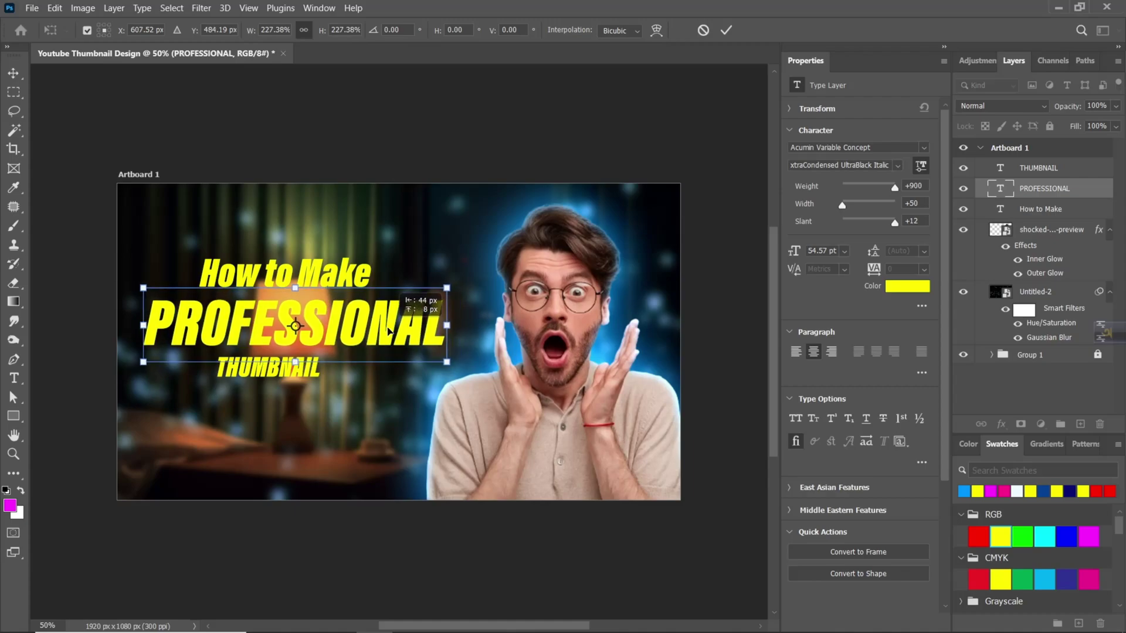
pyautogui.press('Return')
# - Scale the "THUMBNAIL" text proportionally to 241.56% and centre it under "PROFESSIONAL"
pyautogui.keyDown('ctrl'); pyautogui.click(269, 368); pyautogui.keyUp('ctrl')
pyautogui.hotkey('ctrl', 't')
pyautogui.moveTo(320, 378); pyautogui.dragTo(415, 428)
pyautogui.moveTo(364, 399); pyautogui.dragTo(372, 401)
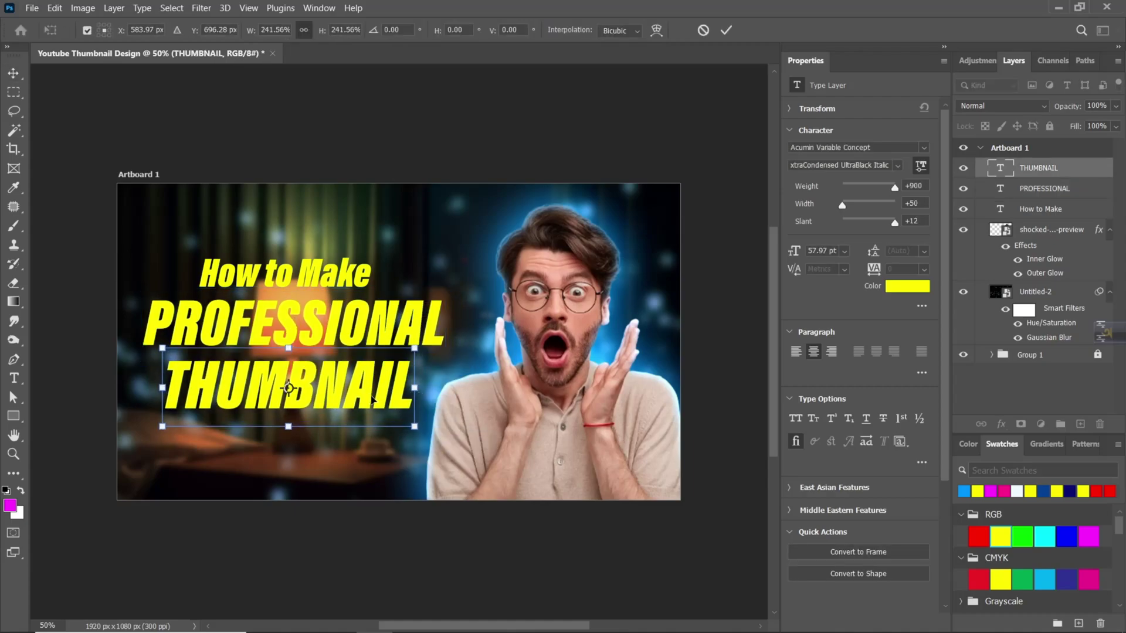
pyautogui.press('Return')
# - Nudge the "How to Make" text slightly upward, away from "PROFESSIONAL"
pyautogui.keyDown('ctrl'); pyautogui.click(308, 280); pyautogui.keyUp('ctrl')
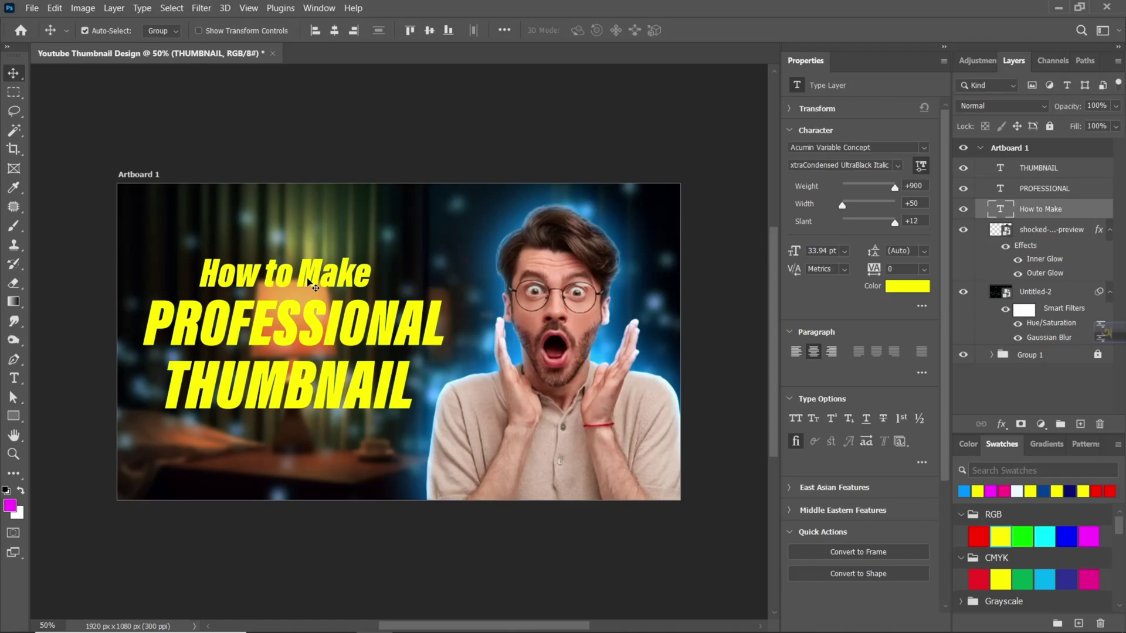
pyautogui.press('Up')
pyautogui.press('Up')
pyautogui.press('Up')
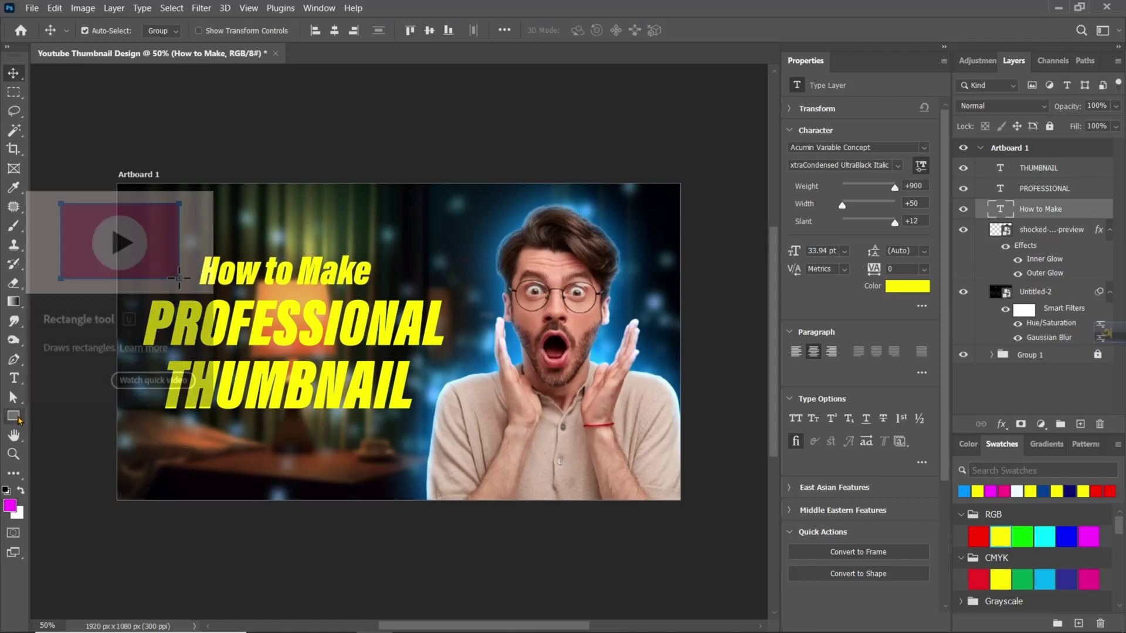
# - Draw a magenta rectangle about 651 × 162 px over "How to Make" and skew its upper edge rightward, converting it to a regular path
pyautogui.click(13, 417)
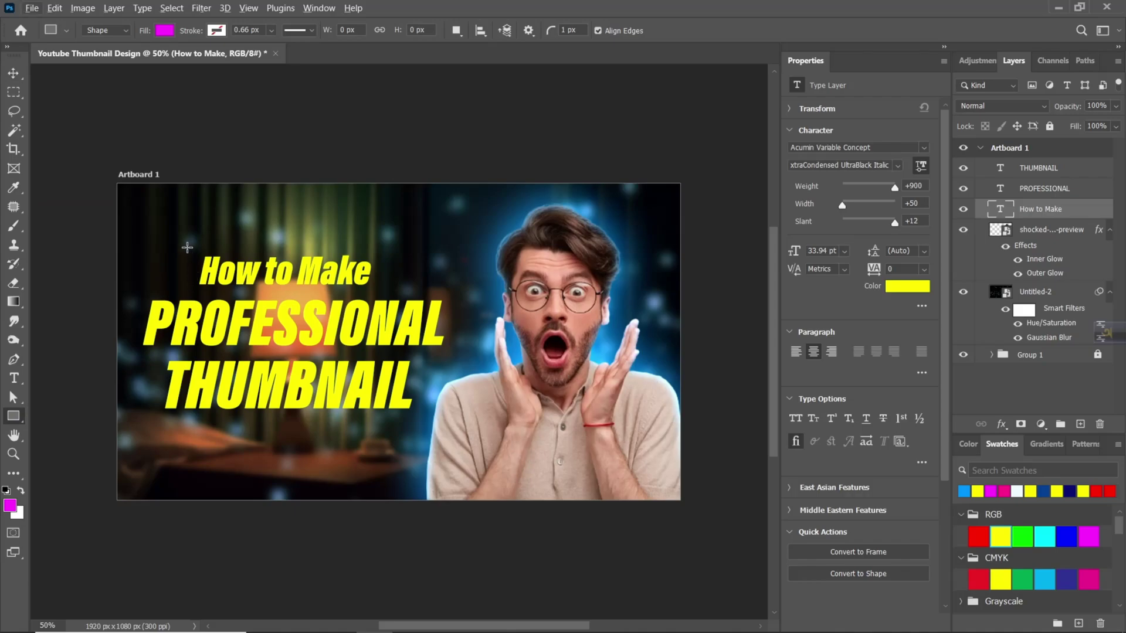
pyautogui.moveTo(187, 247); pyautogui.dragTo(378, 292)
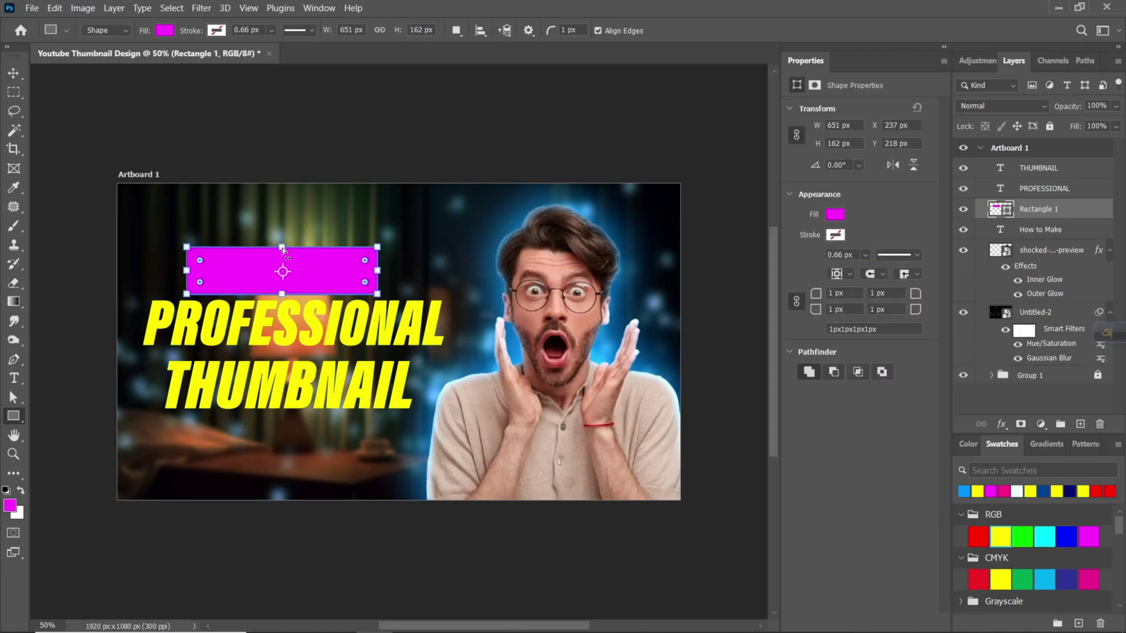
pyautogui.moveTo(283, 251); pyautogui.dragTo(290, 248)
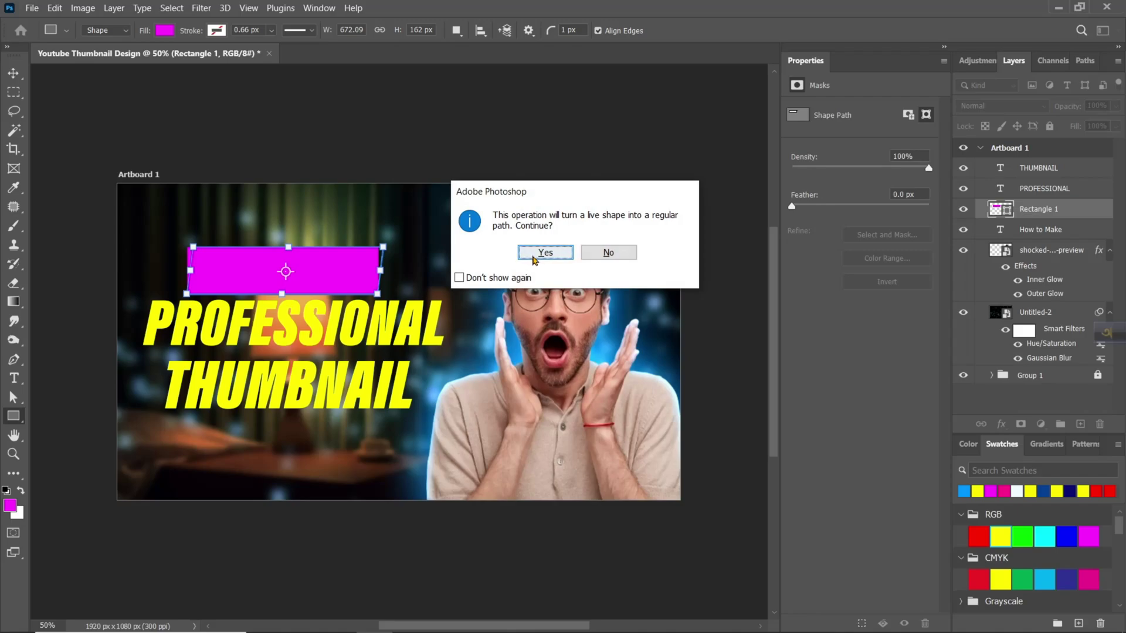
pyautogui.click(535, 257)
pyautogui.click(13, 73)
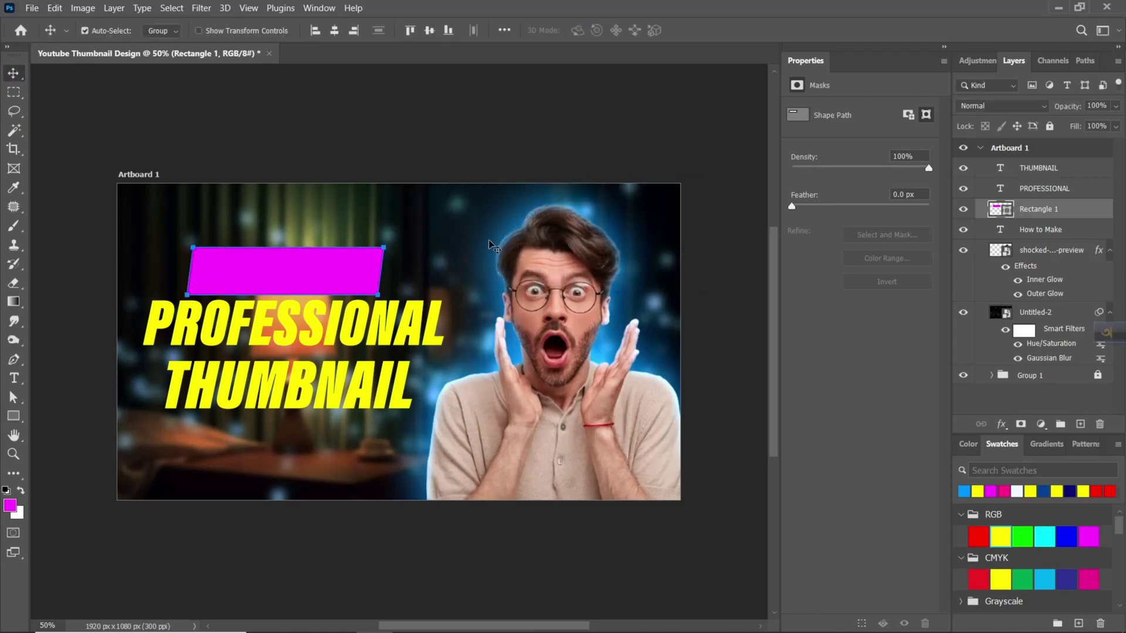
# - Move the slanted rectangle's layer below the "How to Make" text and change its fill colour to yellow, ffff00
pyautogui.moveTo(1038, 216); pyautogui.dragTo(1038, 237)
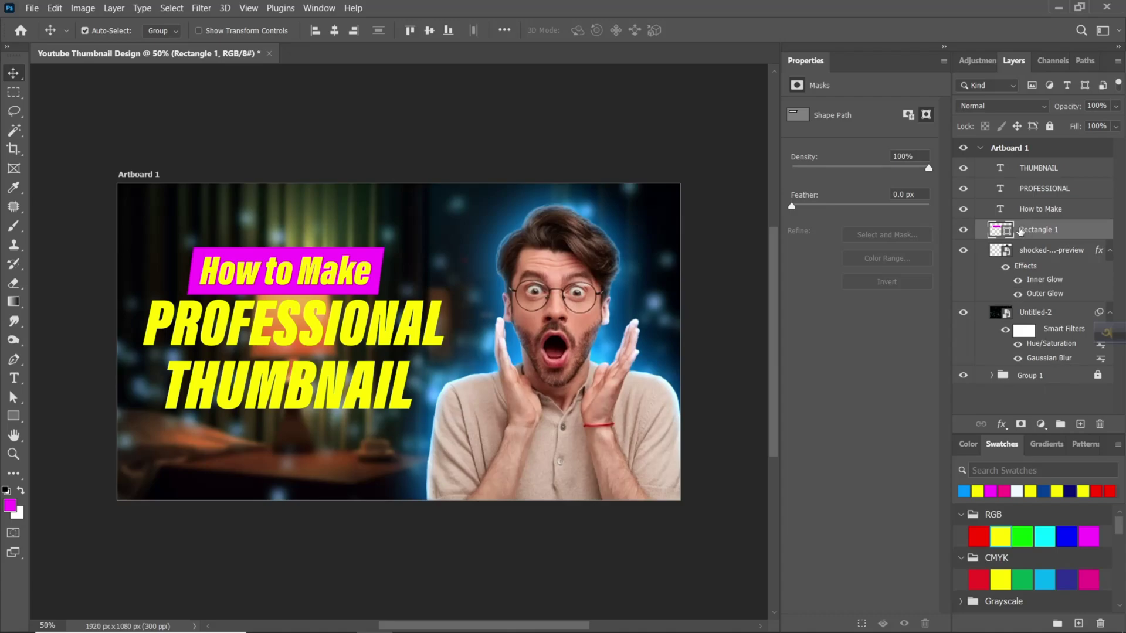
pyautogui.doubleClick(995, 231)
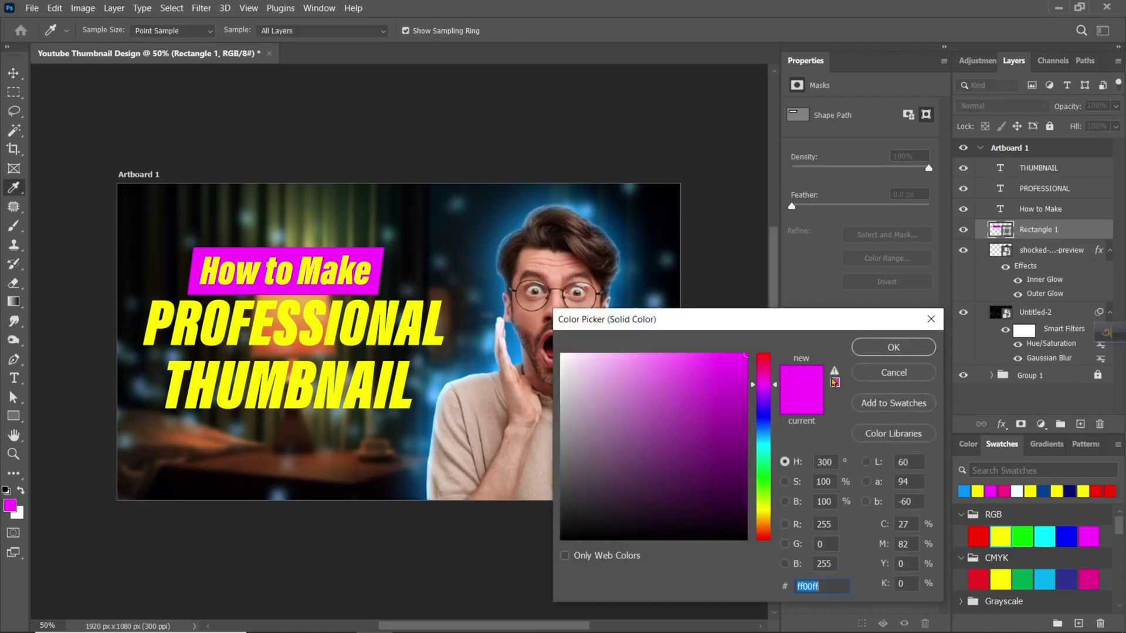
pyautogui.click(353, 315)
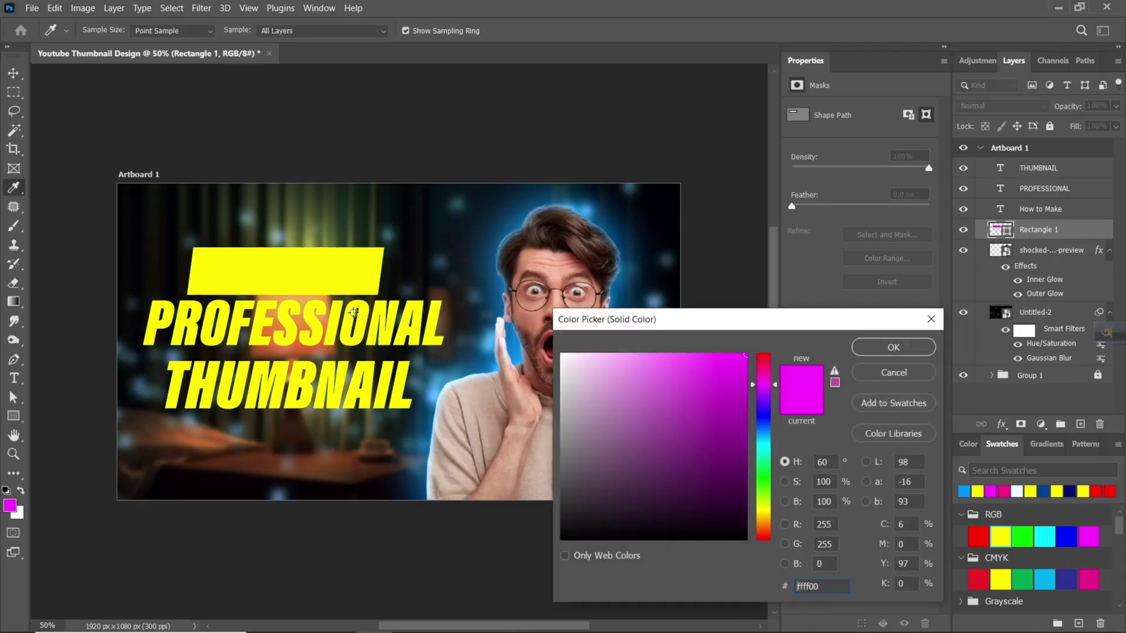
pyautogui.click(886, 346)
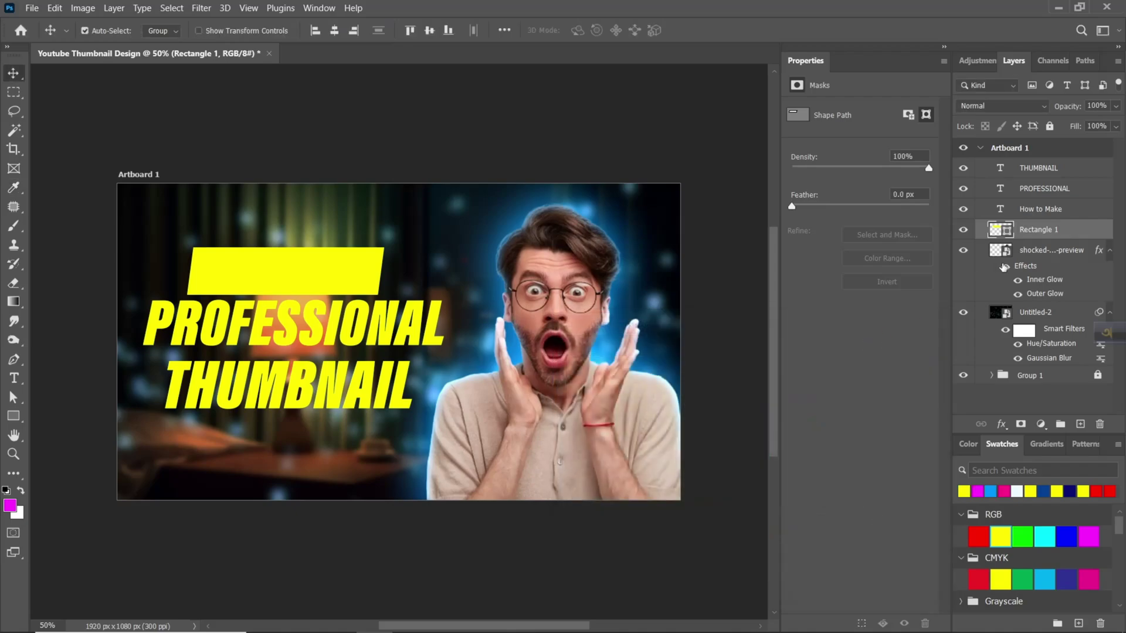
# - Change the "How to Make" text colour to a dark navy blue
pyautogui.click(1054, 212)
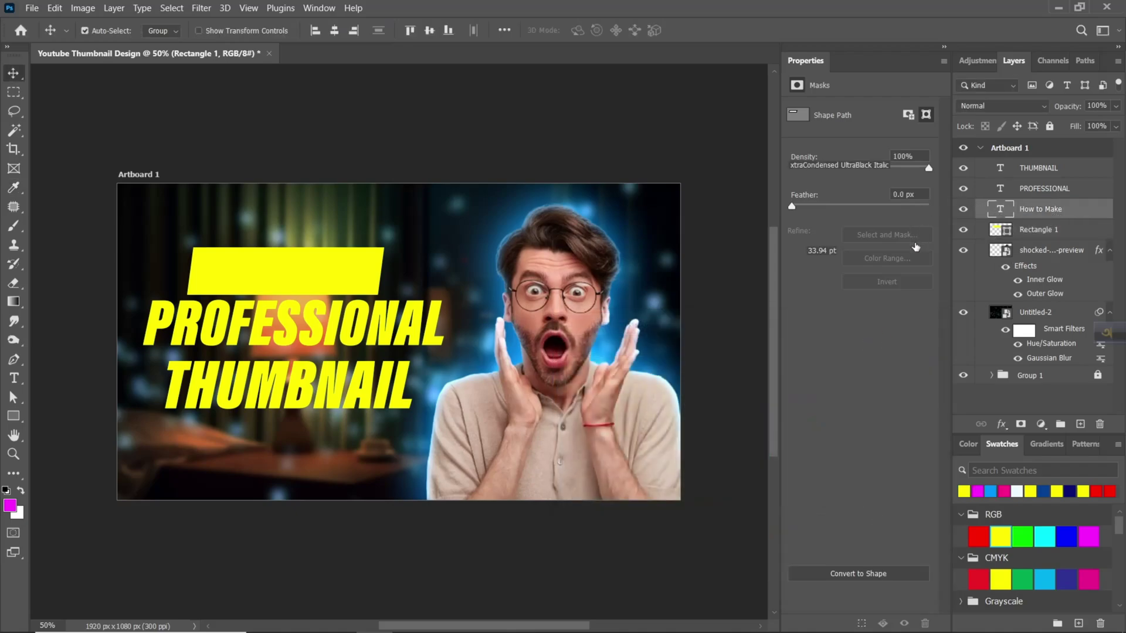
pyautogui.click(903, 293)
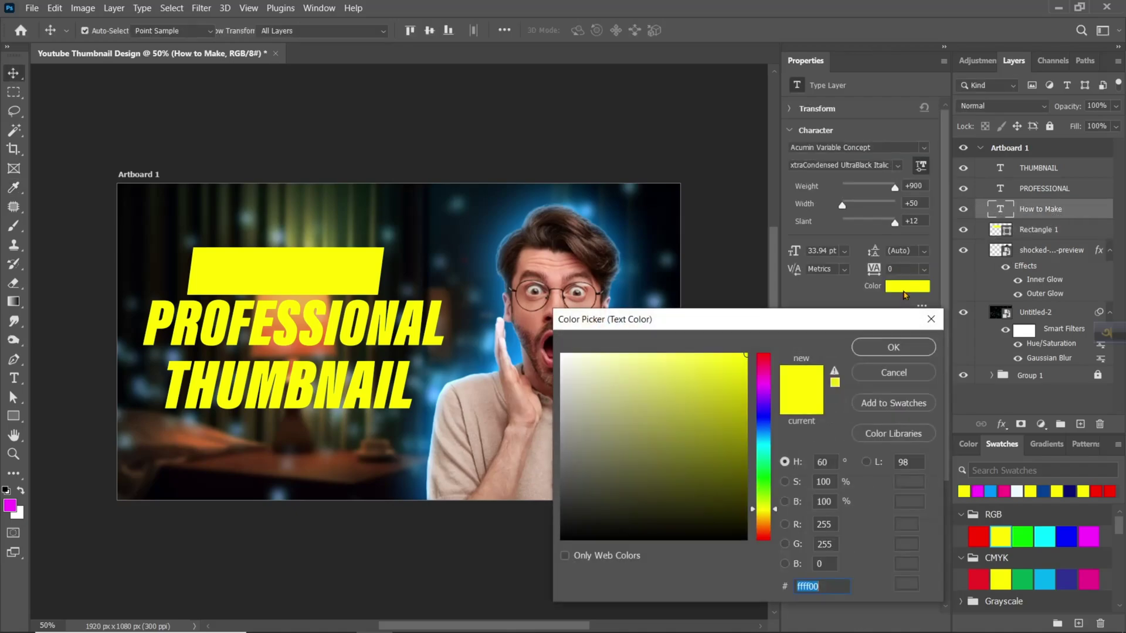
pyautogui.click(762, 420)
pyautogui.click(744, 473)
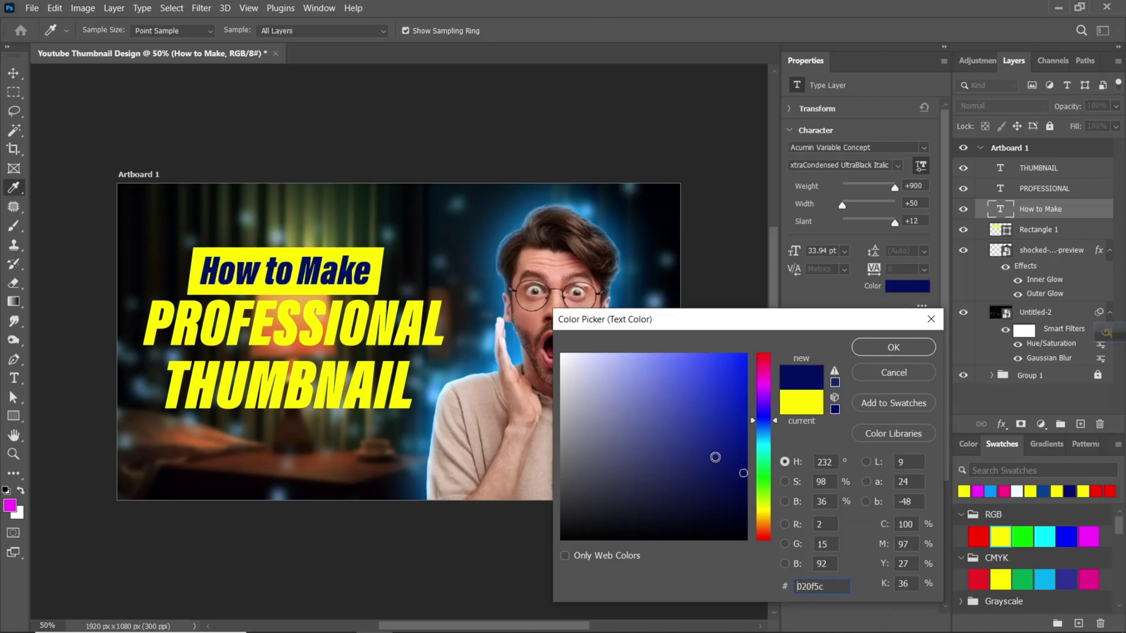
pyautogui.moveTo(737, 473); pyautogui.dragTo(738, 480)
pyautogui.click(916, 352)
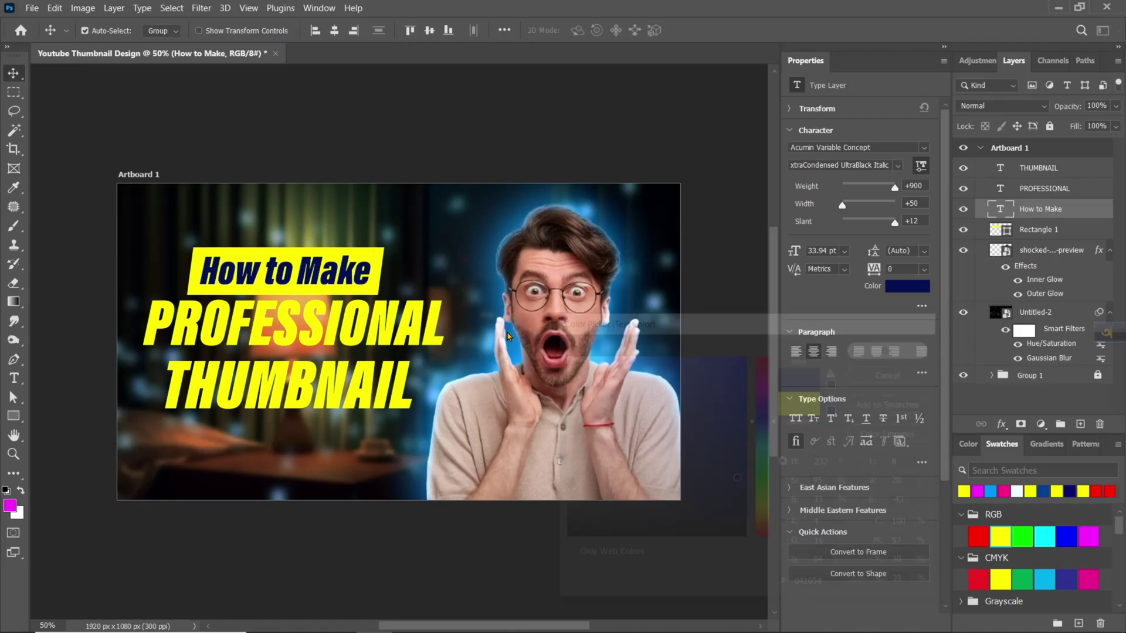
# - Reduce the yellow rectangle's height to about 91% from its upper edge and readjust its slant around "How to Make"
pyautogui.click(372, 258)
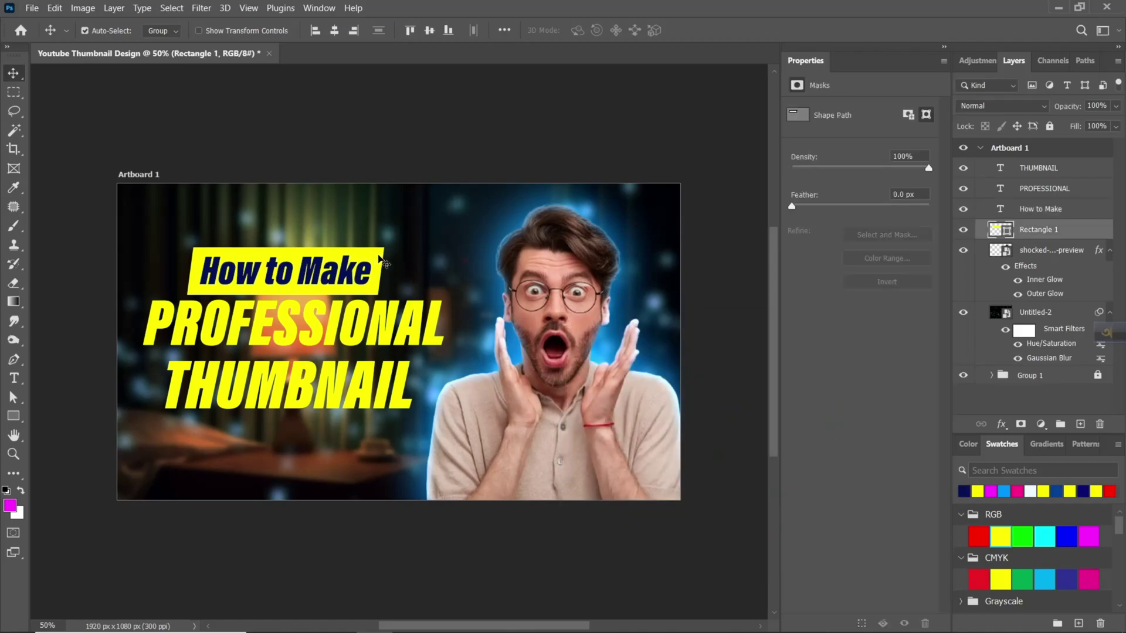
pyautogui.hotkey('ctrl', 't')
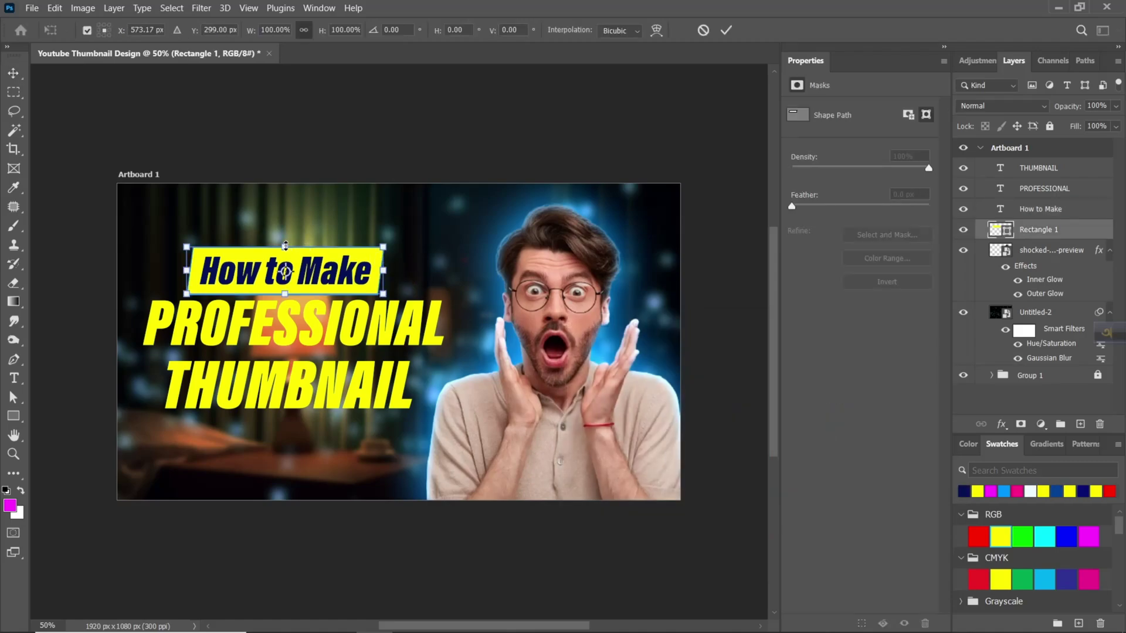
pyautogui.moveTo(285, 245); pyautogui.dragTo(290, 253)
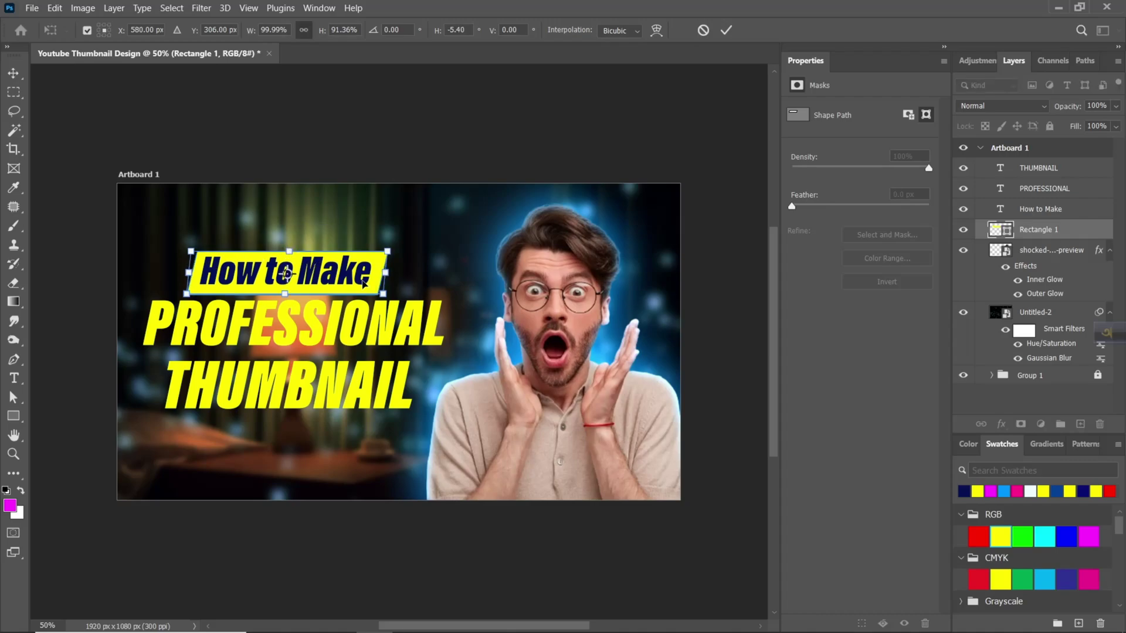
pyautogui.moveTo(386, 274); pyautogui.dragTo(382, 274)
pyautogui.press('Return')
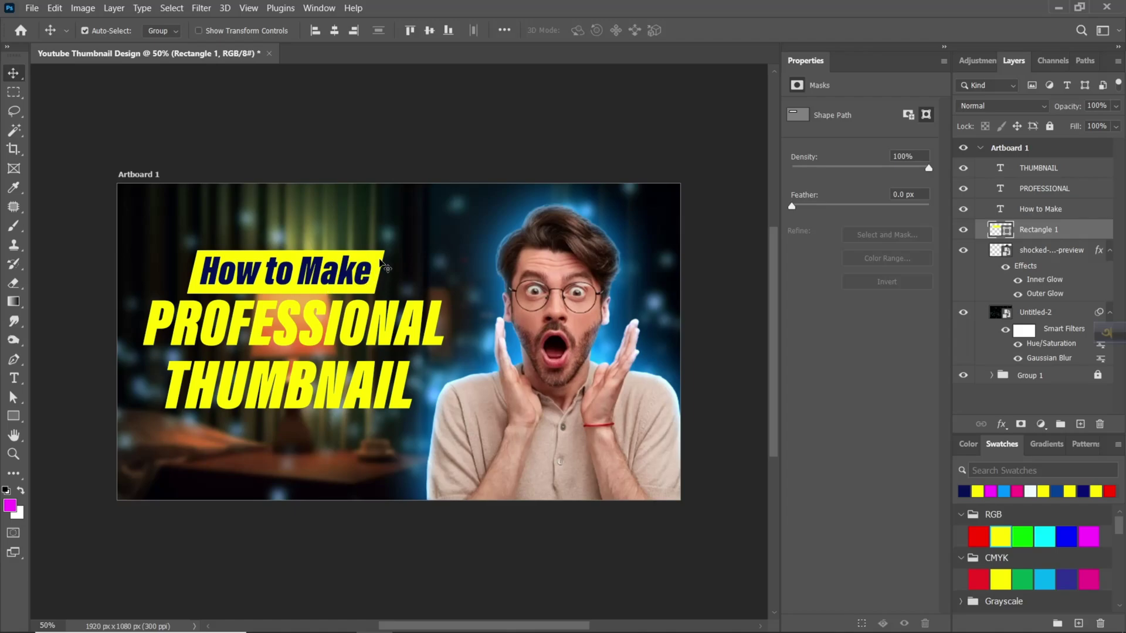
# - Duplicate the yellow slanted rectangle down behind "PROFESSIONAL" and change the copy's fill to pink, ff00b4
pyautogui.moveTo(384, 262); pyautogui.dragTo(378, 310)
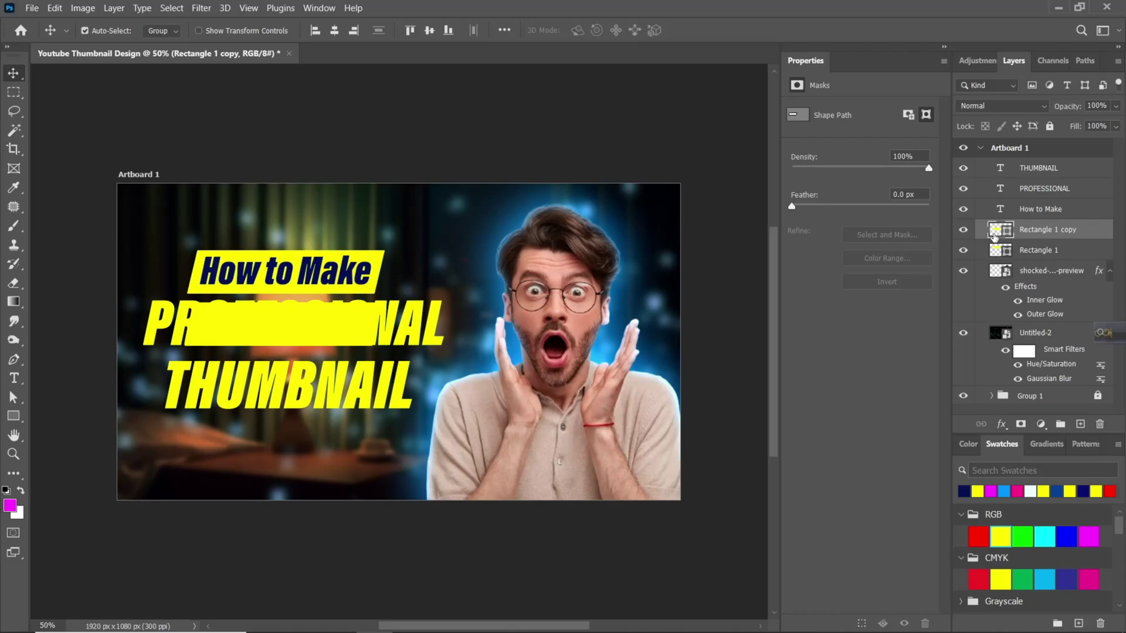
pyautogui.doubleClick(994, 230)
pyautogui.click(765, 379)
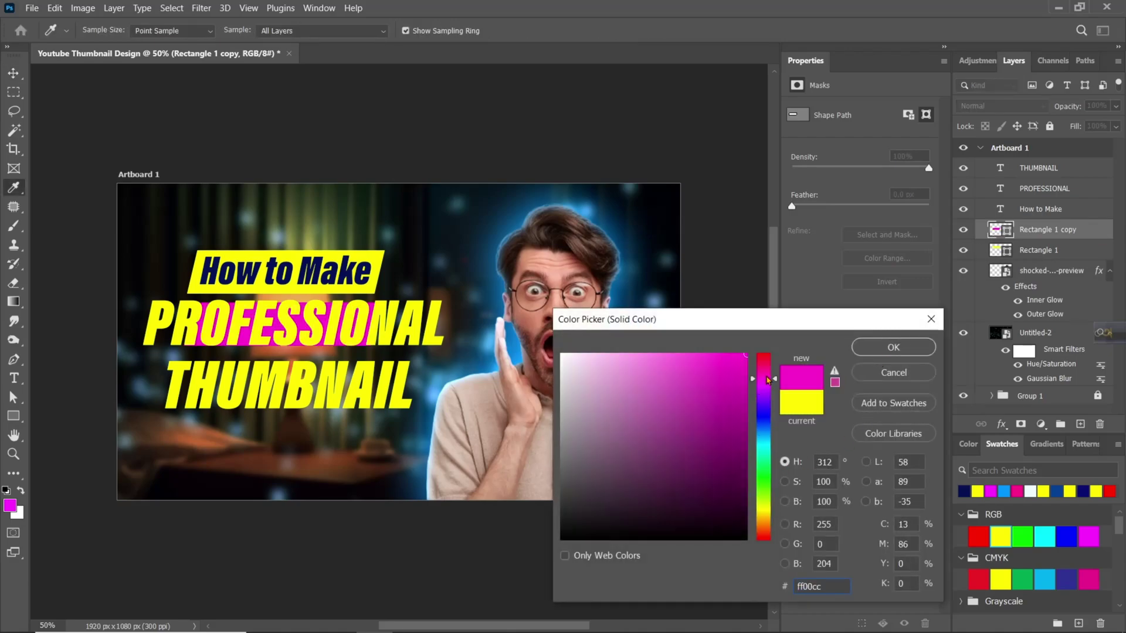
pyautogui.moveTo(768, 384); pyautogui.dragTo(764, 381)
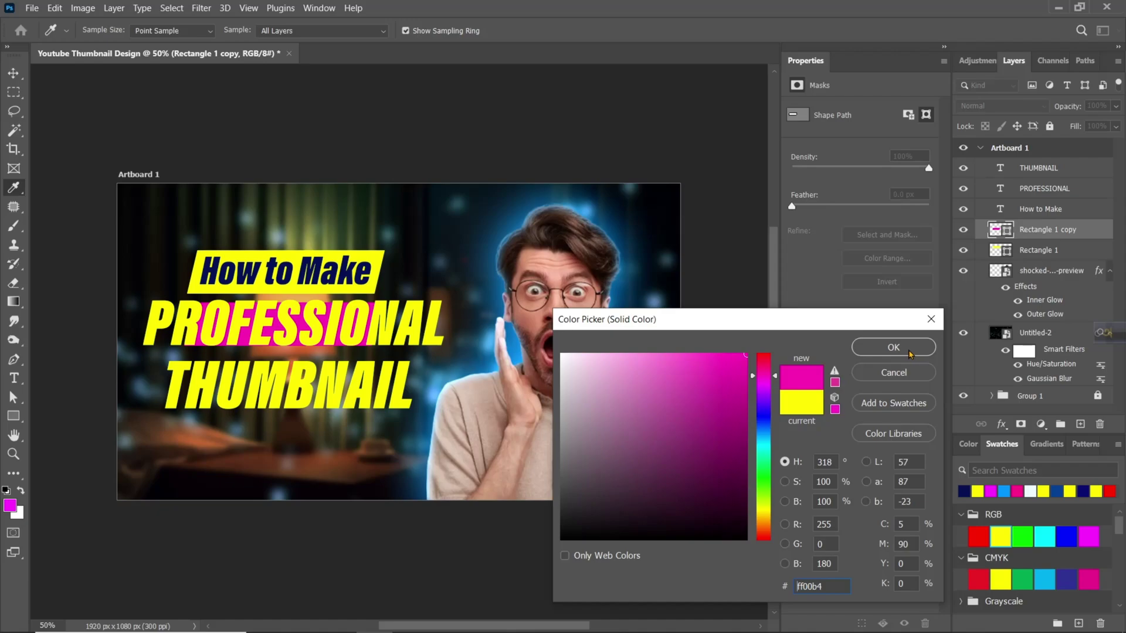
pyautogui.click(893, 348)
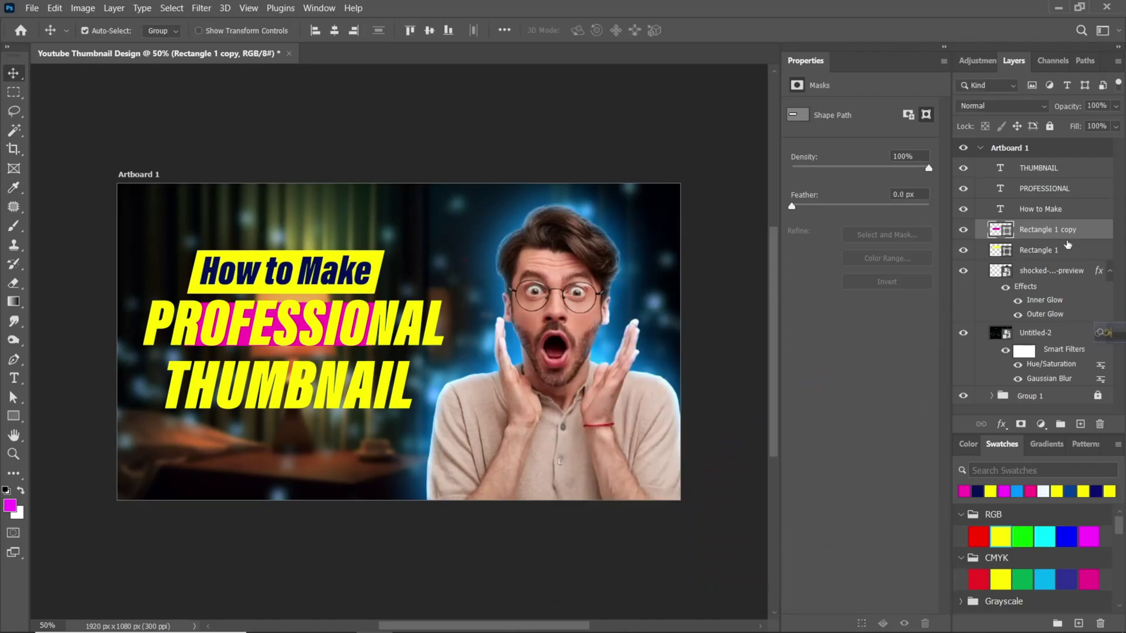
# - Stretch the pink rectangle to 169.48% width and 139.19% height around "PROFESSIONAL", skewing it horizontally by 2.22°
pyautogui.hotkey('ctrl', 't')
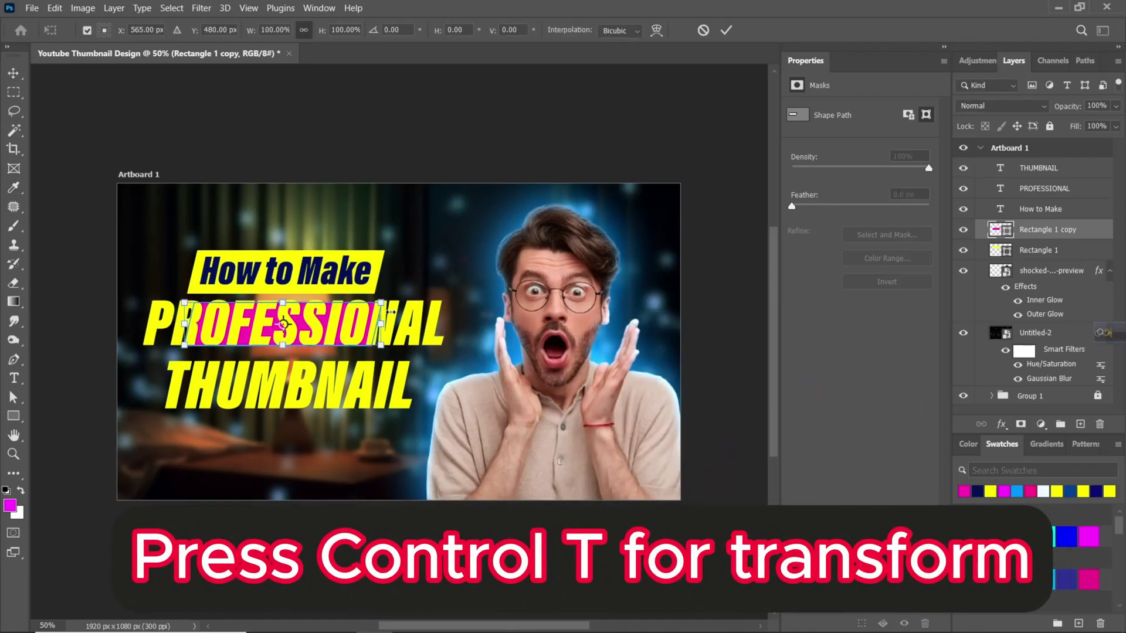
pyautogui.moveTo(383, 323); pyautogui.dragTo(462, 324)
pyautogui.moveTo(324, 346); pyautogui.dragTo(324, 353)
pyautogui.moveTo(323, 303); pyautogui.dragTo(323, 293)
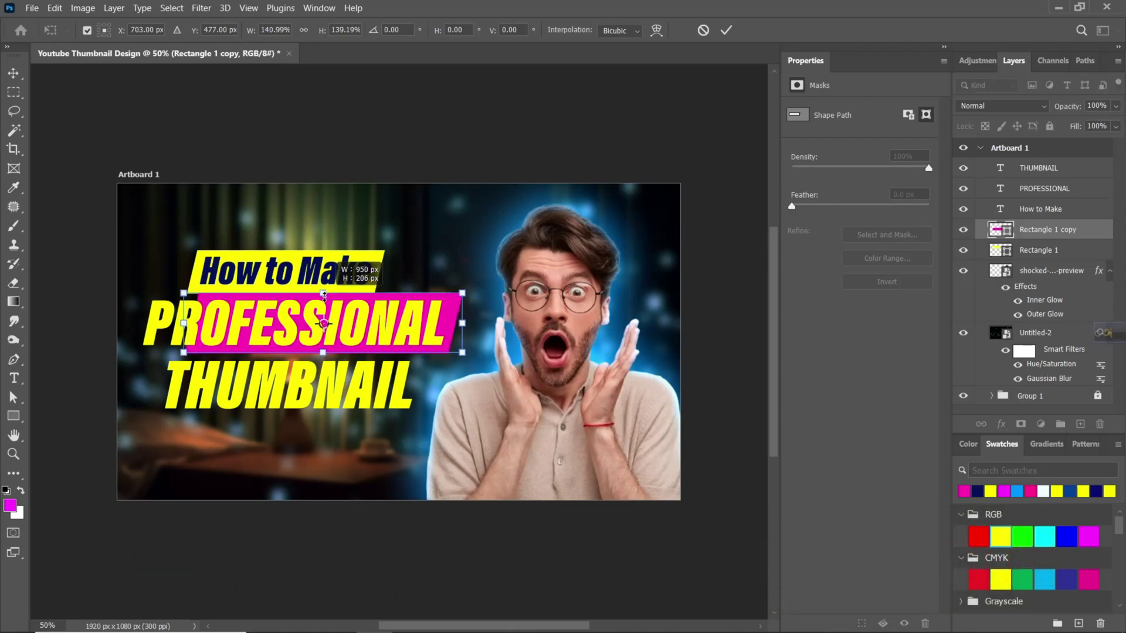
pyautogui.moveTo(184, 325); pyautogui.dragTo(125, 324)
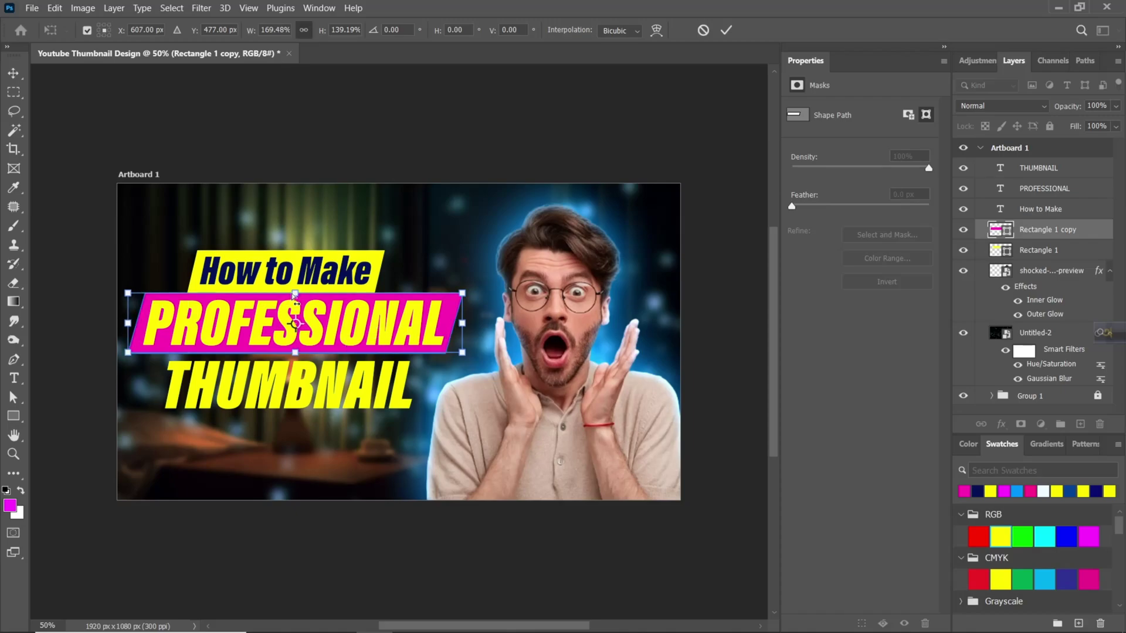
pyautogui.moveTo(294, 297); pyautogui.dragTo(291, 296)
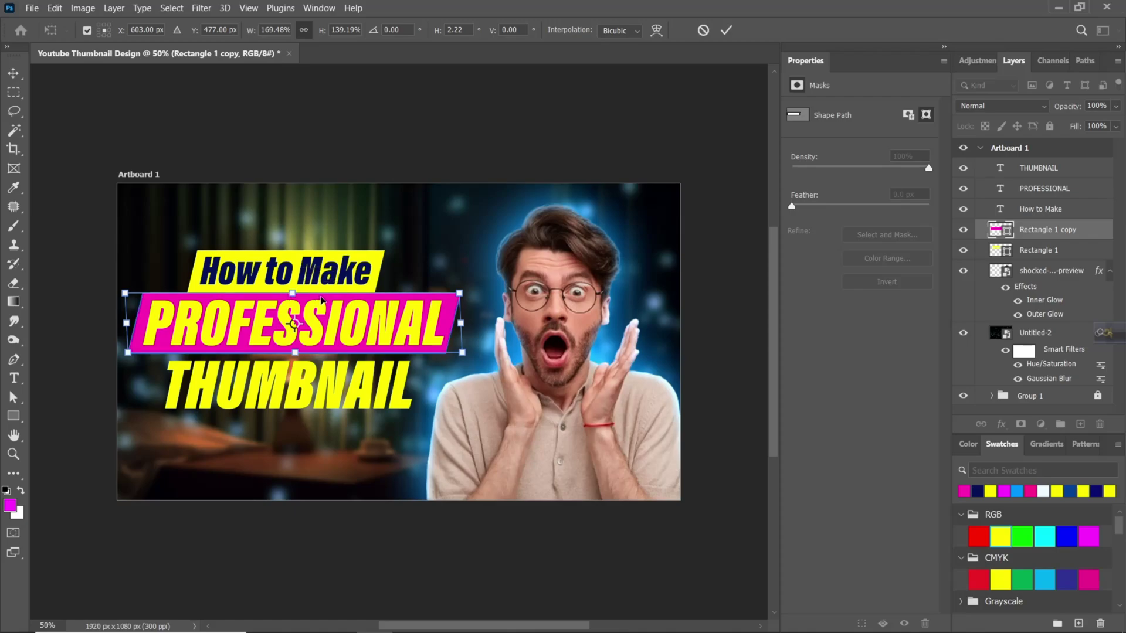
pyautogui.press('Return')
# - Lock the Untitled-2 sparks layer and move "How to Make" together with its yellow rectangle slightly upward
pyautogui.click(323, 262)
pyautogui.moveTo(323, 262); pyautogui.dragTo(329, 256)
pyautogui.click(1049, 126)
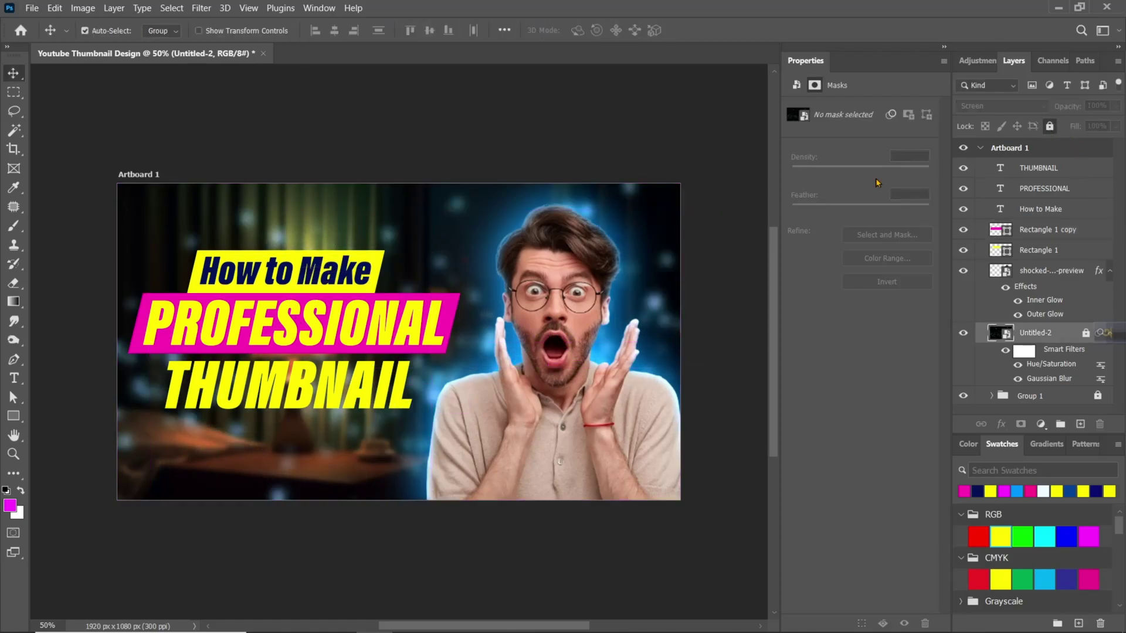
pyautogui.moveTo(174, 232); pyautogui.dragTo(282, 268)
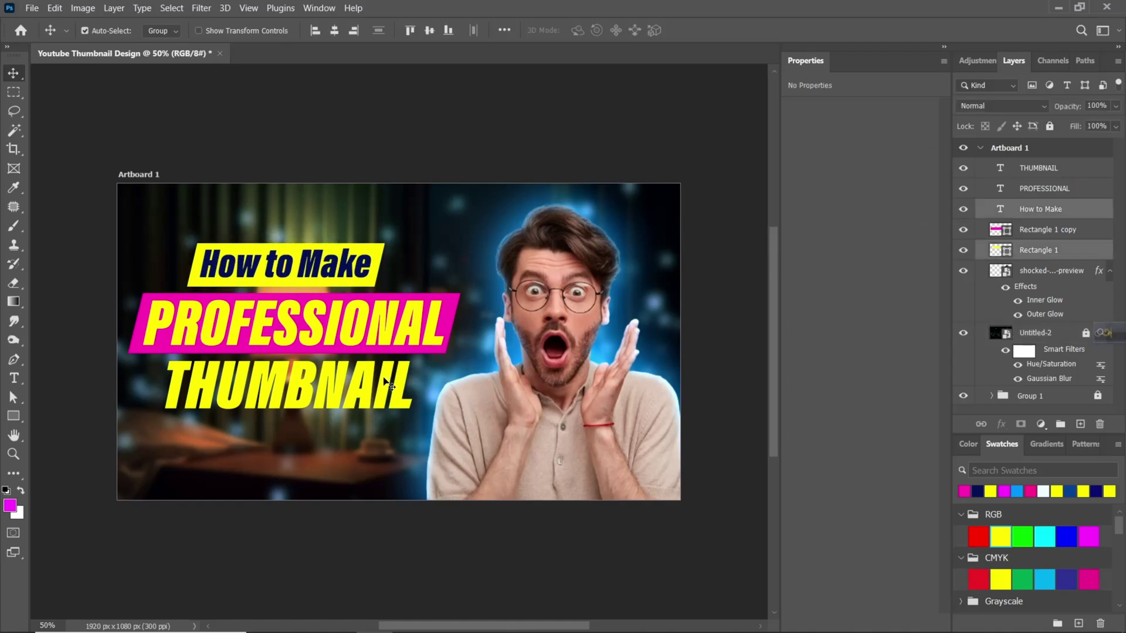
# - Duplicate the pink rectangle down behind "THUMBNAIL" and narrow the copy to 84.47% width to fit the word
pyautogui.click(362, 339)
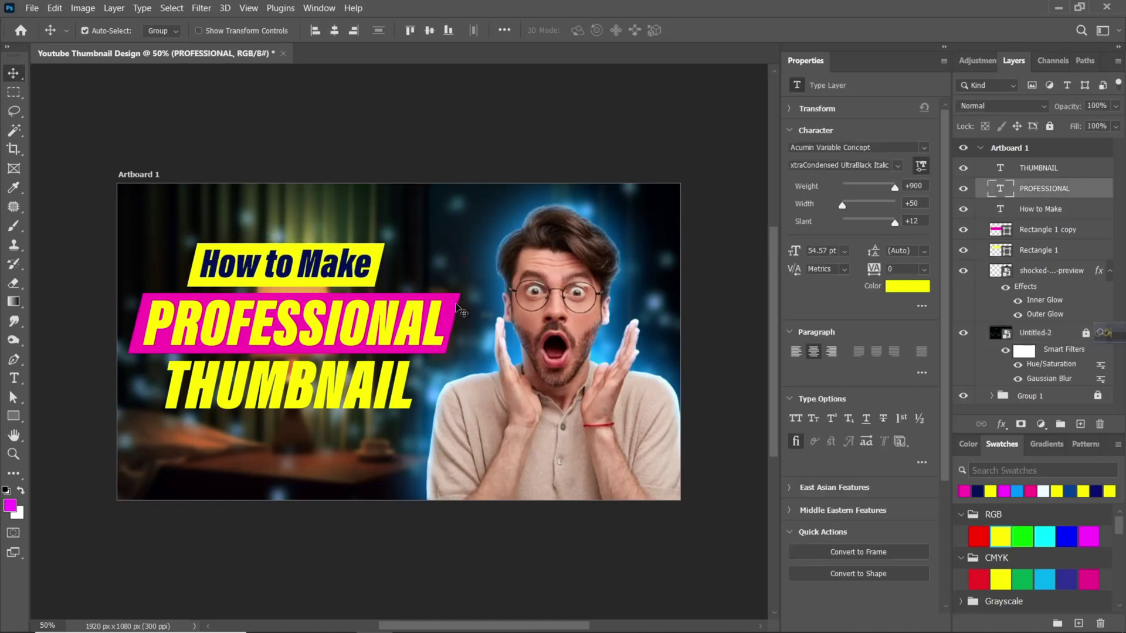
pyautogui.moveTo(459, 308); pyautogui.dragTo(428, 391)
pyautogui.hotkey('ctrl', 't')
pyautogui.moveTo(118, 389); pyautogui.dragTo(149, 392)
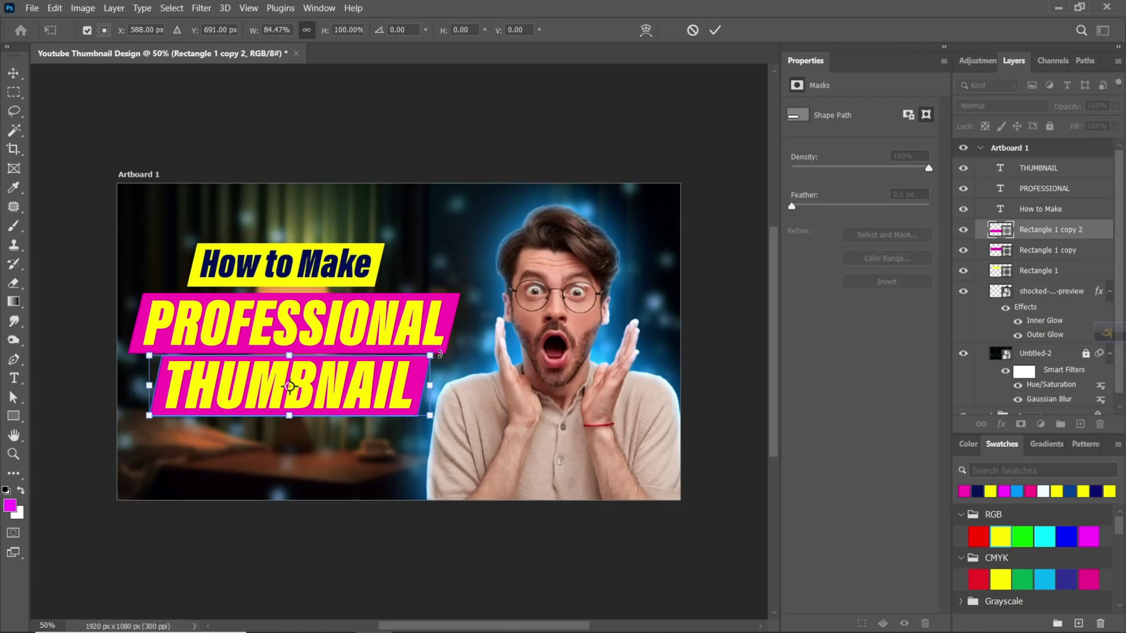
pyautogui.press('Return')
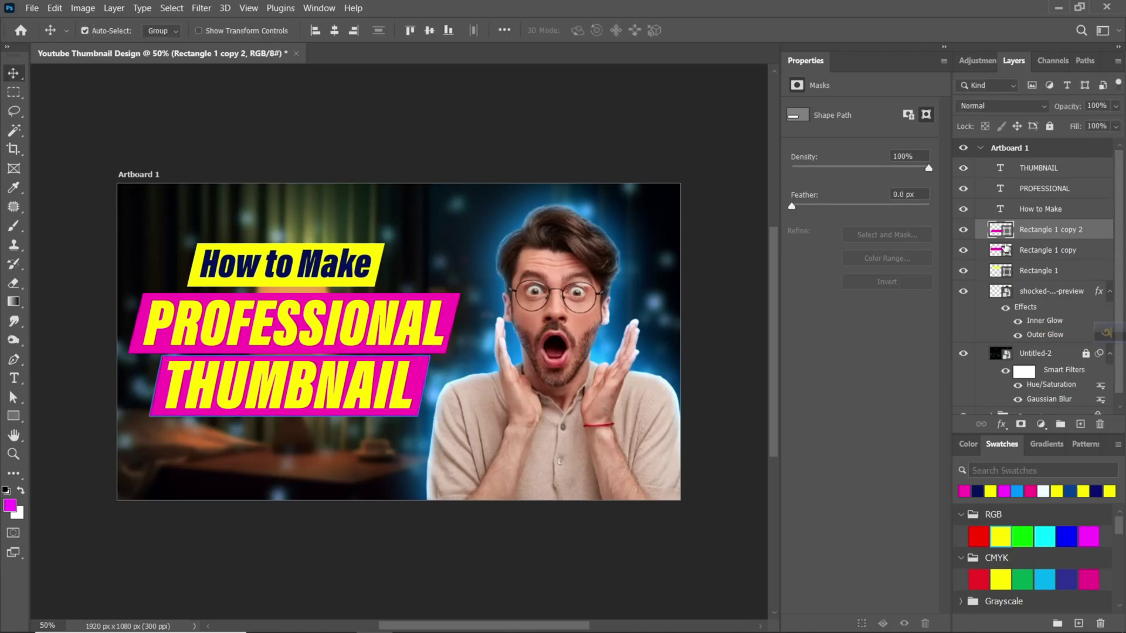
# - Change the fill of the rectangle behind "THUMBNAIL" to red, ff0000
pyautogui.doubleClick(1004, 232)
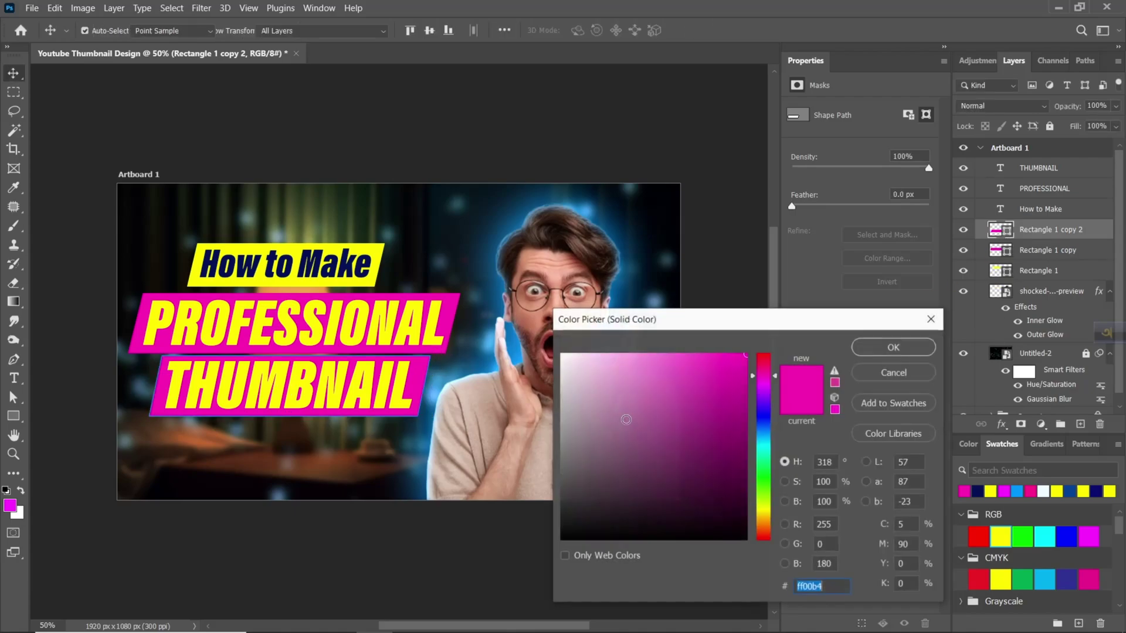
pyautogui.click(771, 356)
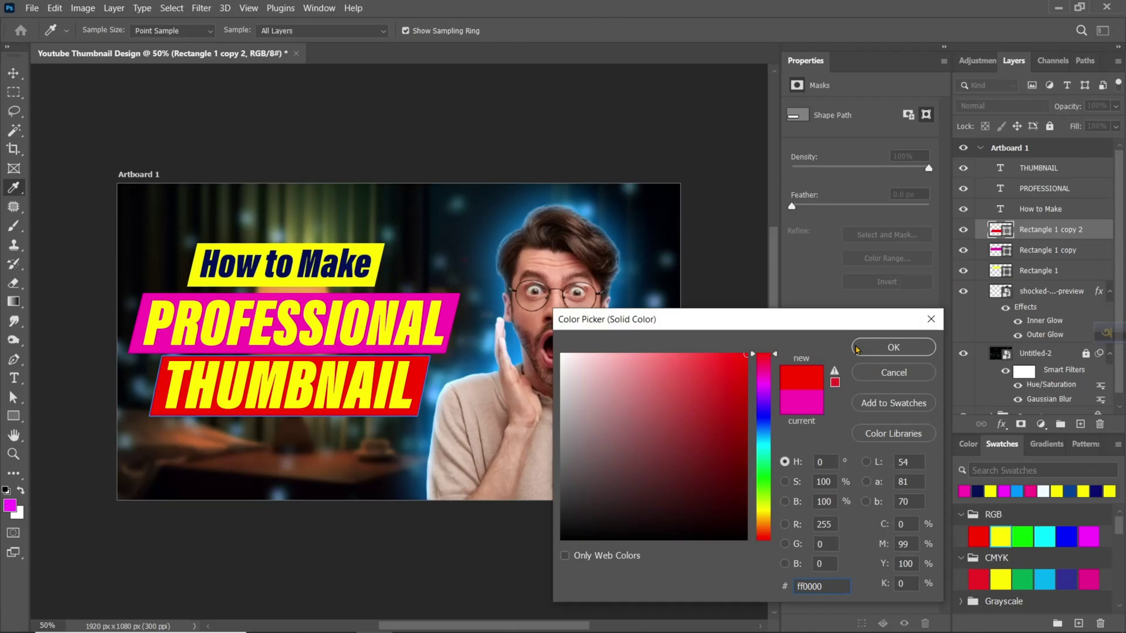
pyautogui.click(857, 348)
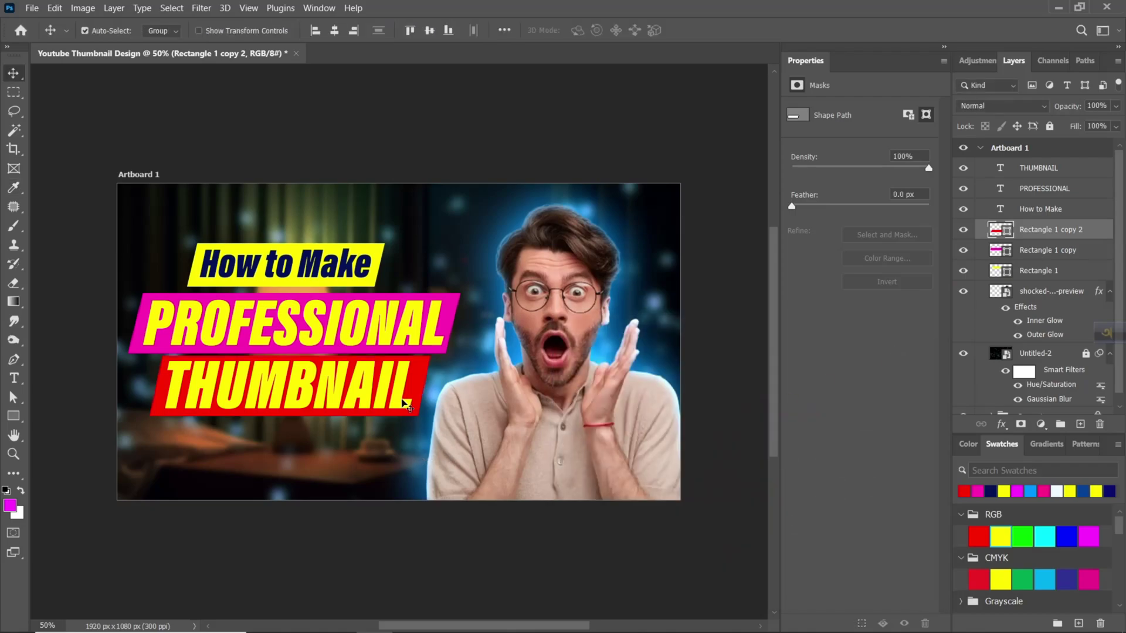
# - Change the "THUMBNAIL" text colour to white, ffffff
pyautogui.click(988, 173)
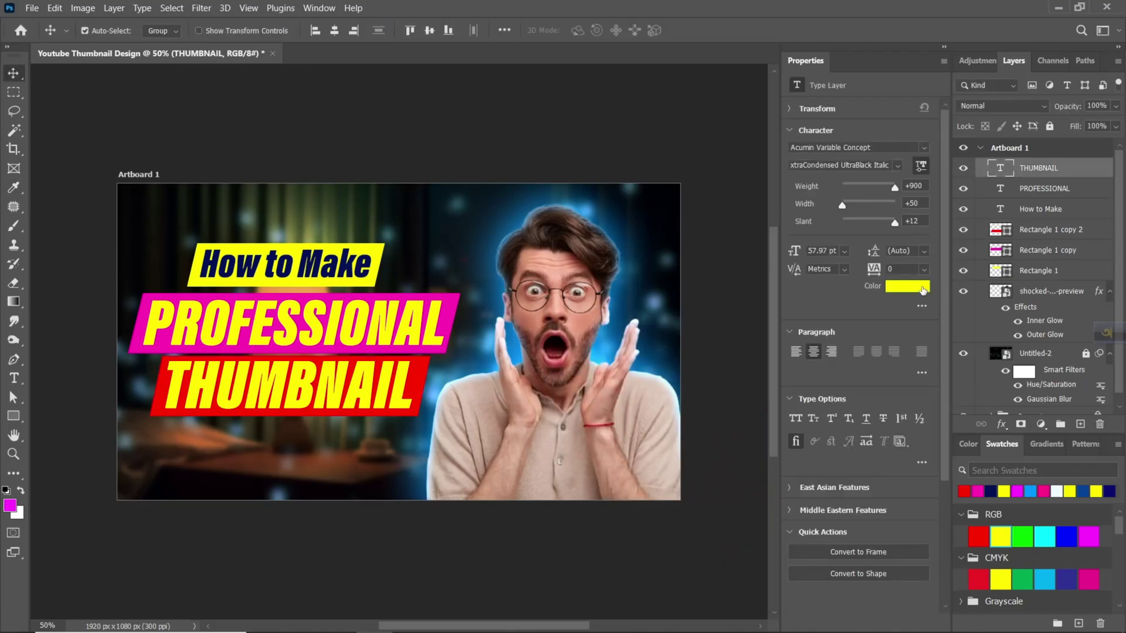
pyautogui.click(922, 290)
pyautogui.click(1023, 371)
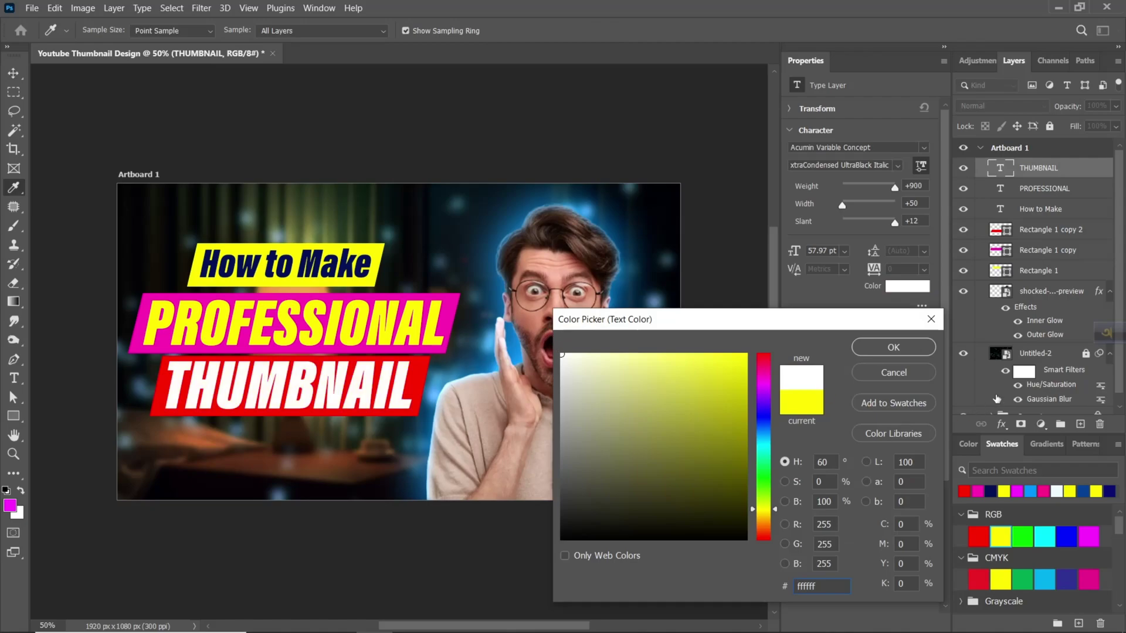
pyautogui.click(892, 347)
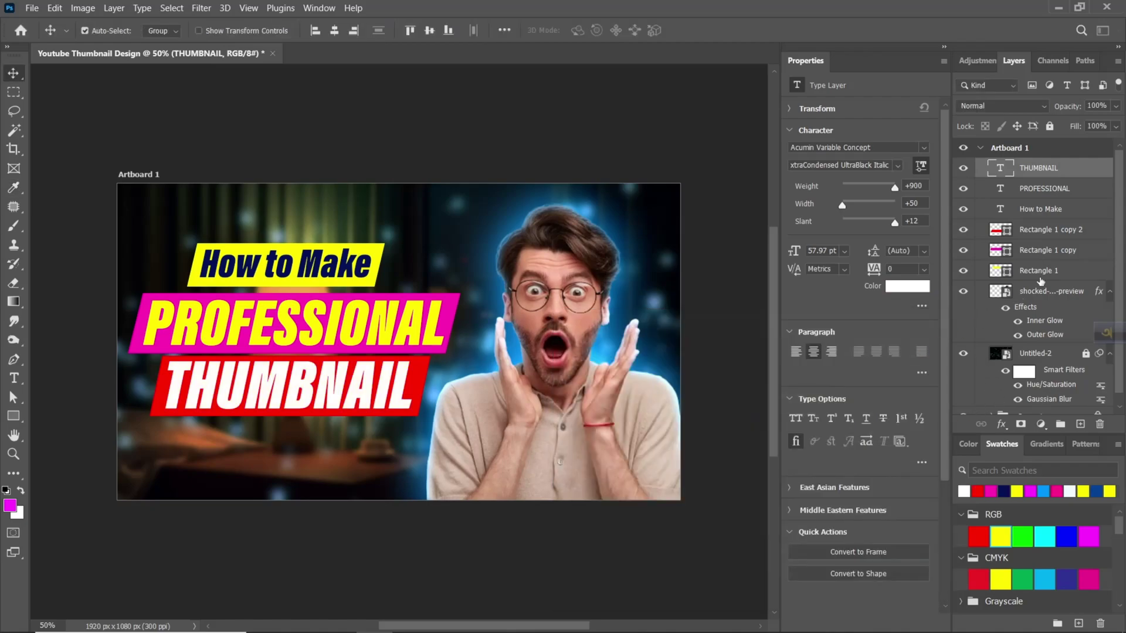
# - Add a black Multiply drop shadow to "THUMBNAIL" with 82% opacity, 134° angle, 8 px distance, 31% spread and 4 px size
pyautogui.rightClick(1075, 178)
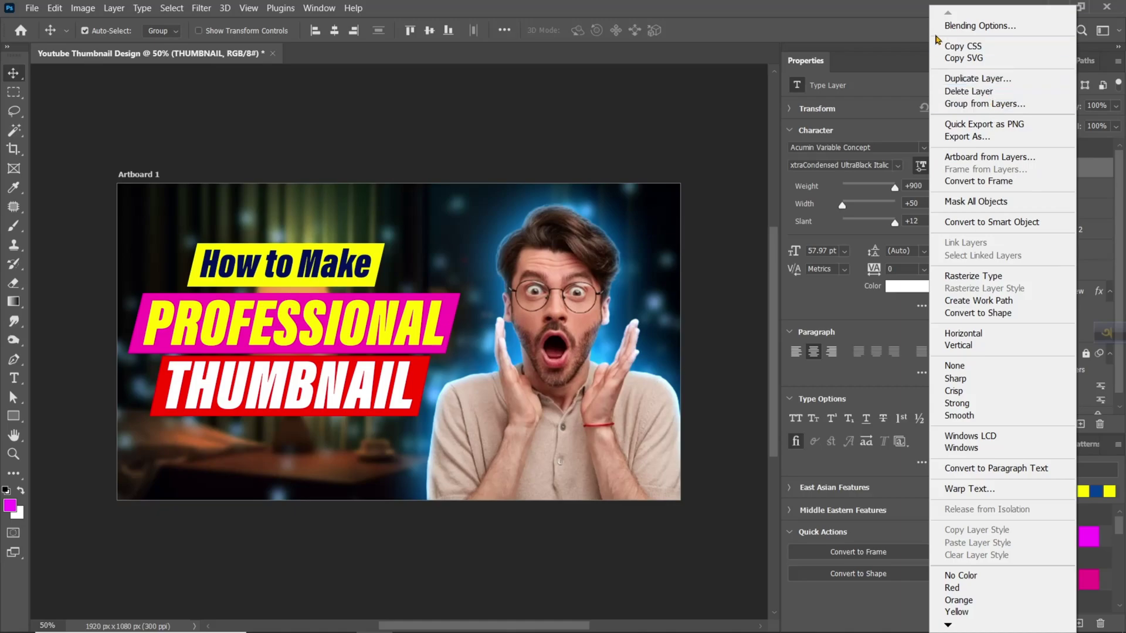
pyautogui.click(953, 27)
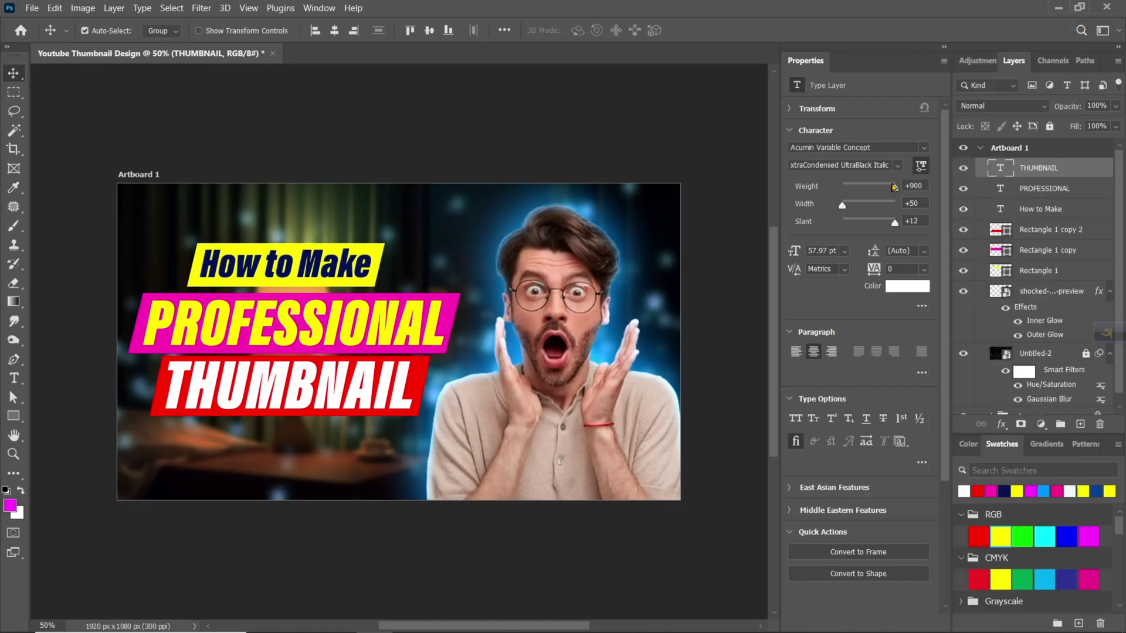
pyautogui.click(581, 449)
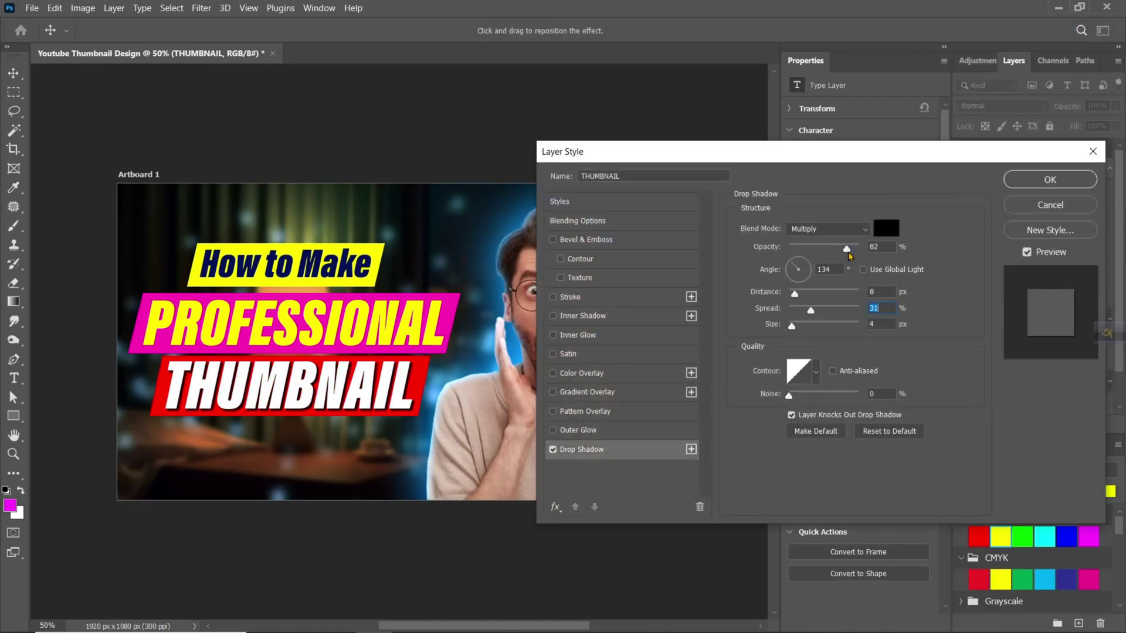
pyautogui.click(847, 251)
pyautogui.press('Tab')
pyautogui.press('Tab')
pyautogui.press('Tab')
pyautogui.press('Tab')
pyautogui.click(1039, 184)
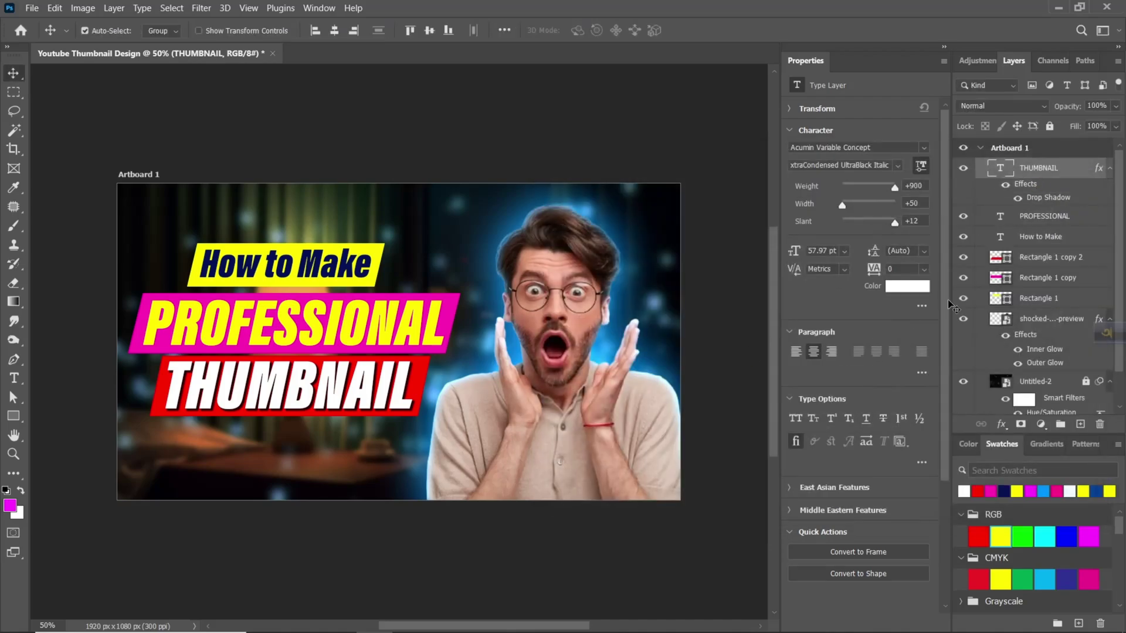
# - Apply a drop shadow to "PROFESSIONAL" with the same settings: 82% opacity, 134° angle, 8 px distance, 31% spread, 4 px size
pyautogui.click(392, 340)
pyautogui.rightClick(1084, 218)
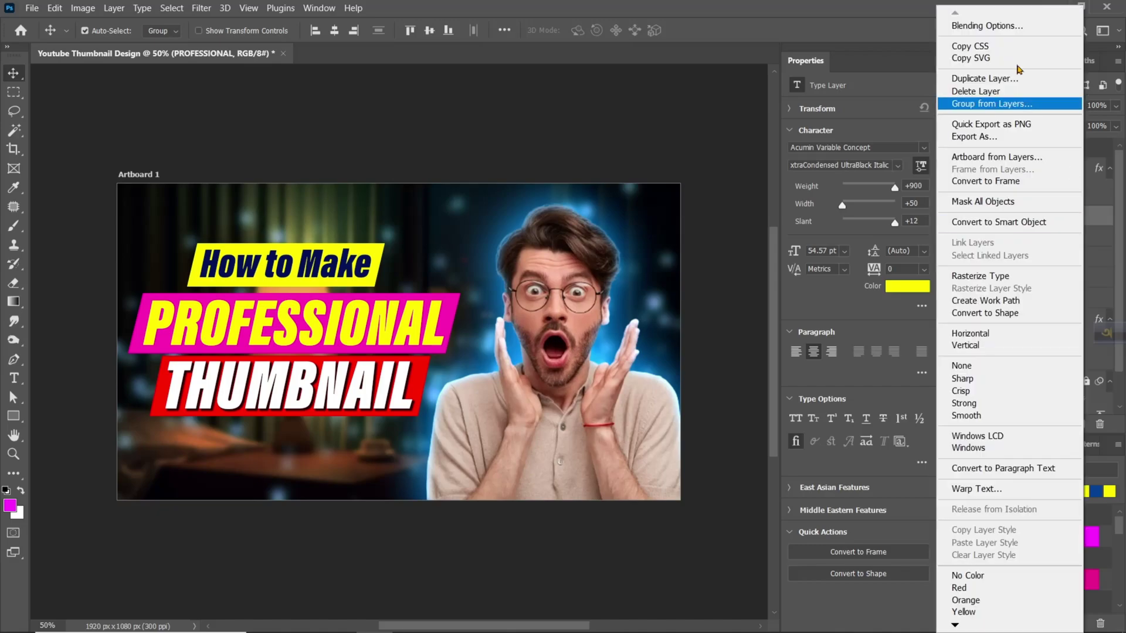
pyautogui.press('Escape')
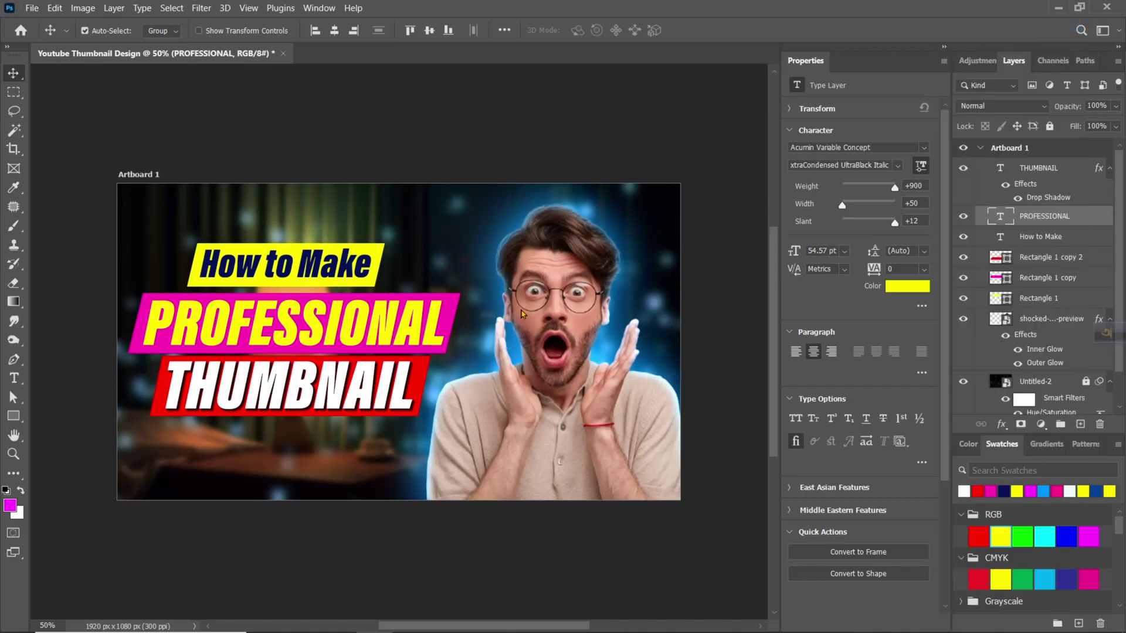
pyautogui.click(606, 451)
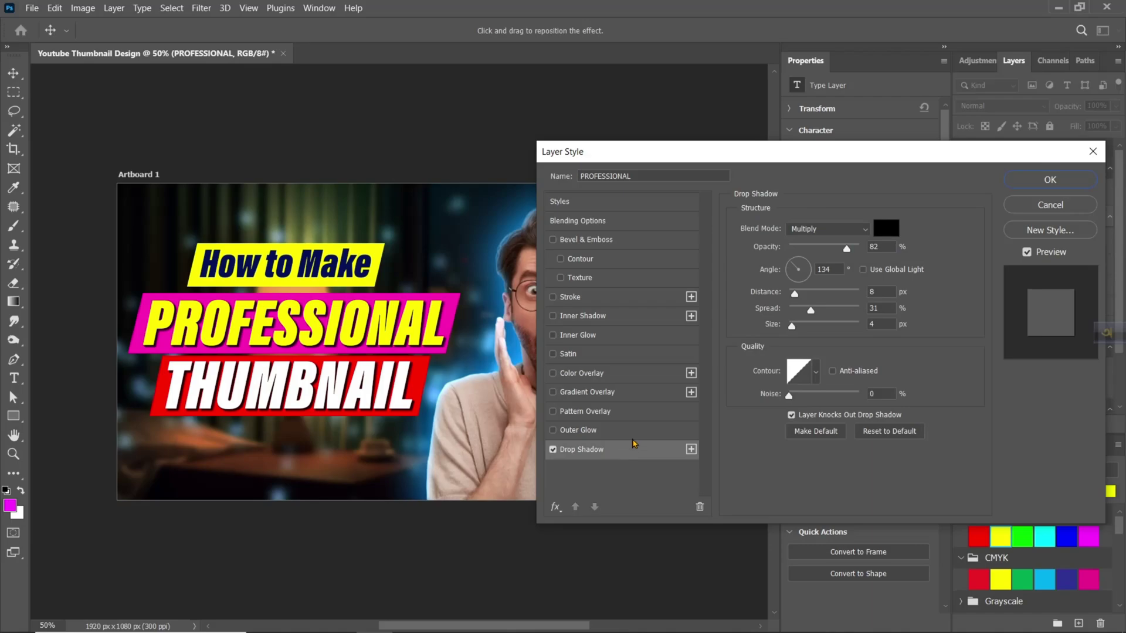
pyautogui.click(1031, 187)
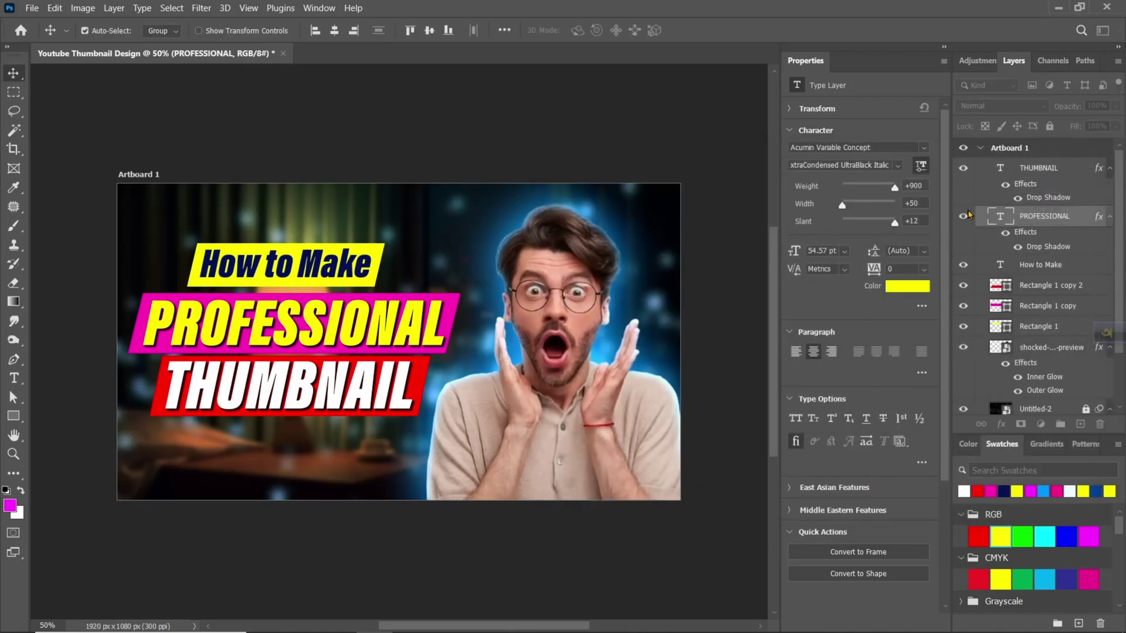
# - Centre the three text lines and their banners horizontally on one another, then scale the whole group to about 103.5%
pyautogui.scroll(-1, 280, 337)
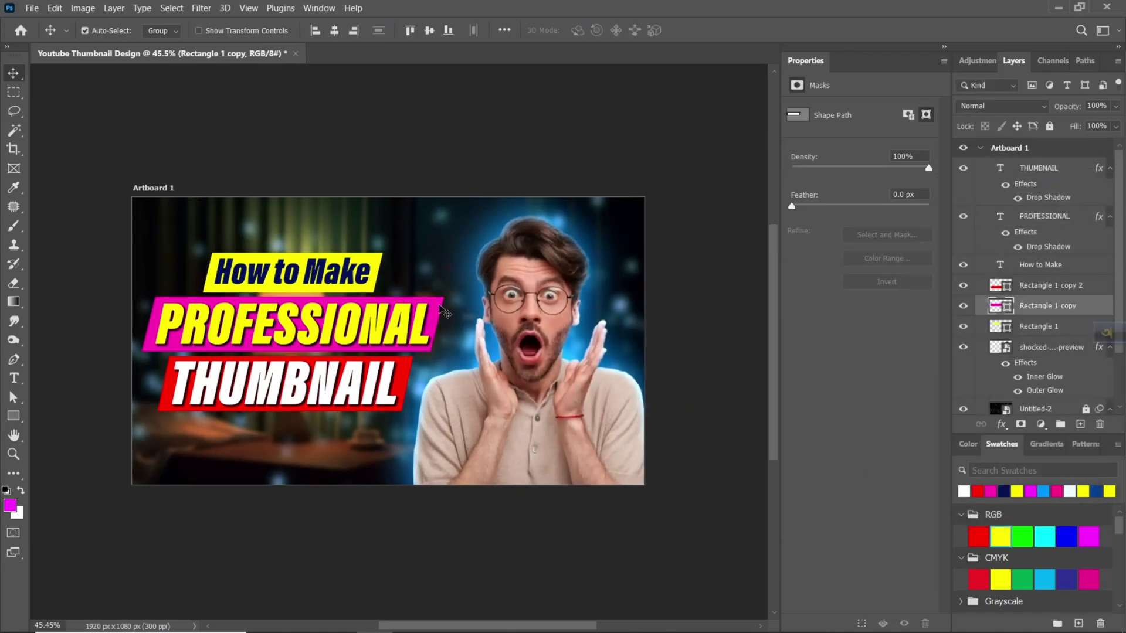
pyautogui.moveTo(301, 225); pyautogui.dragTo(288, 434)
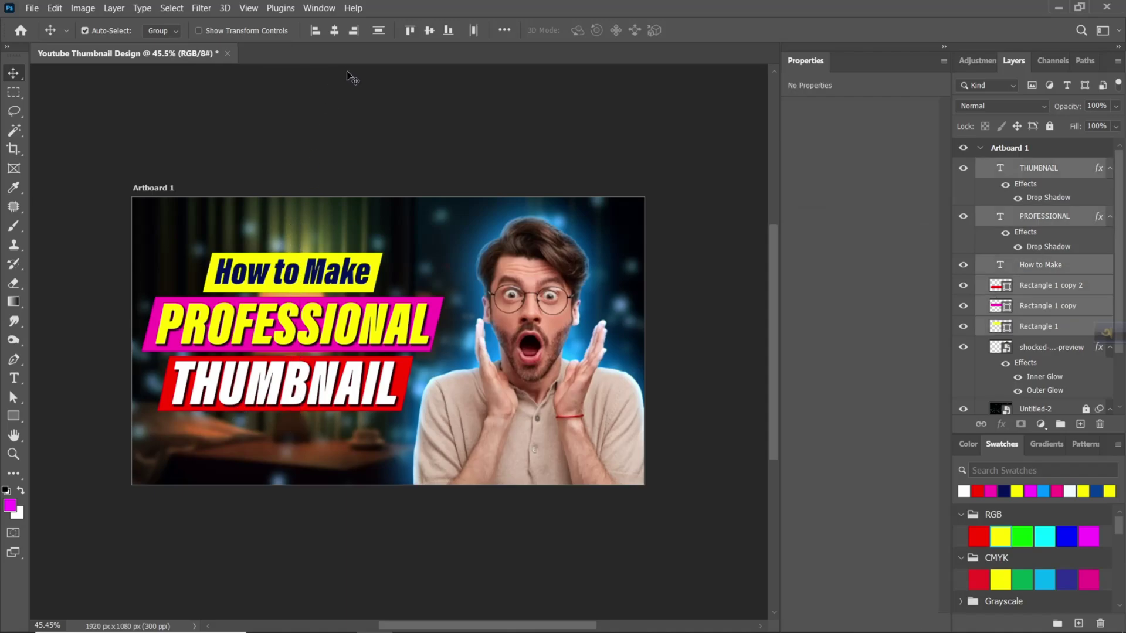
pyautogui.click(335, 32)
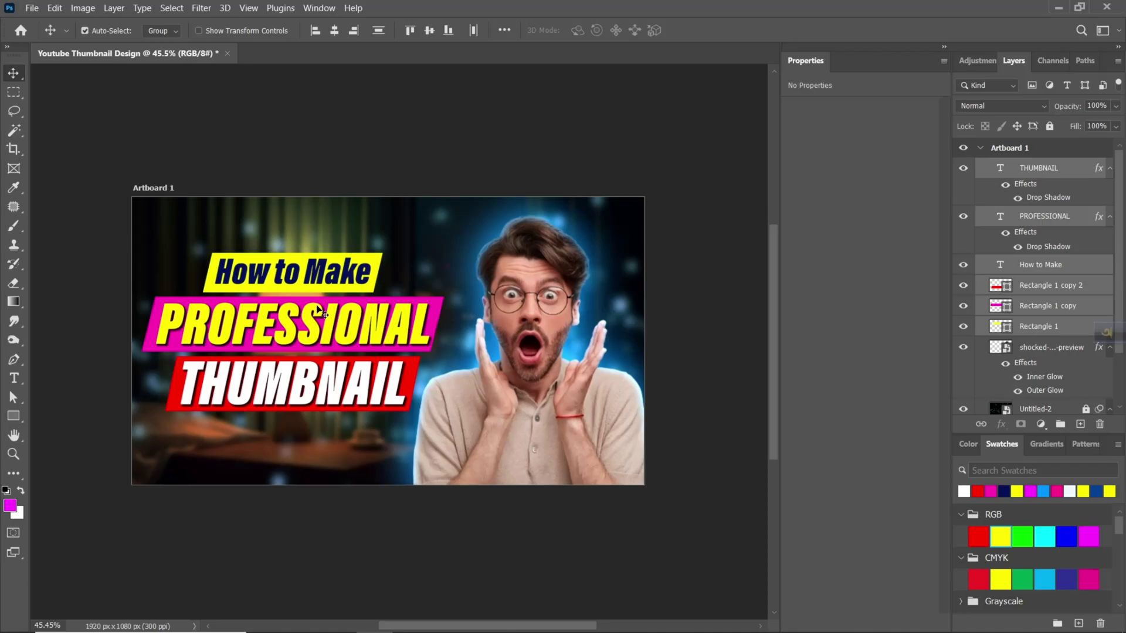
pyautogui.hotkey('ctrl', 't')
pyautogui.moveTo(441, 406); pyautogui.dragTo(406, 402)
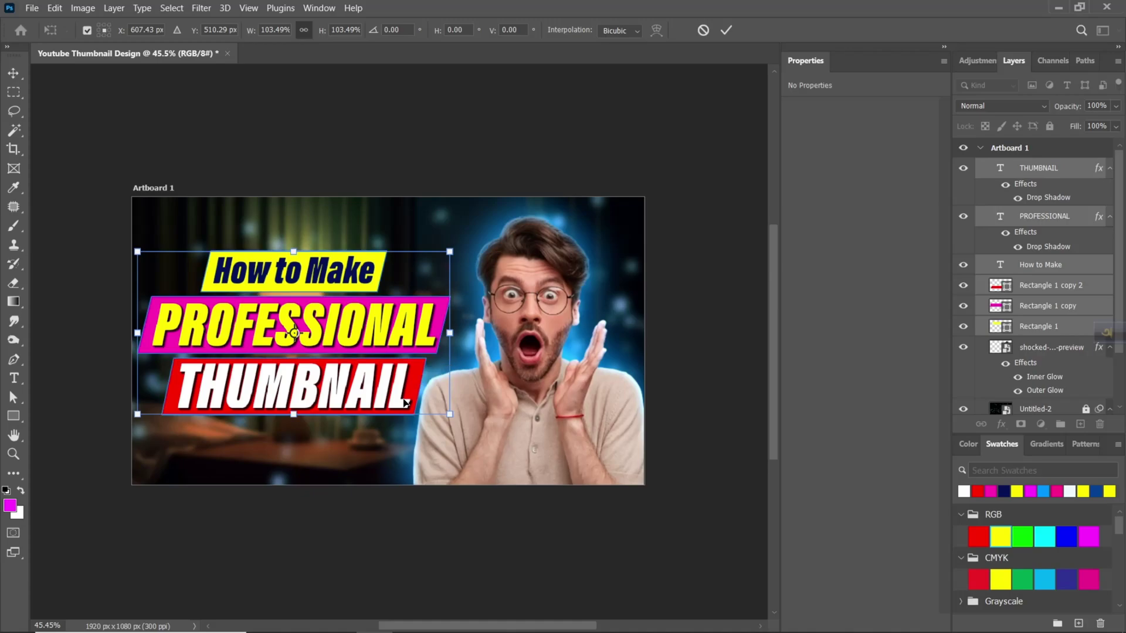
pyautogui.press('Return')
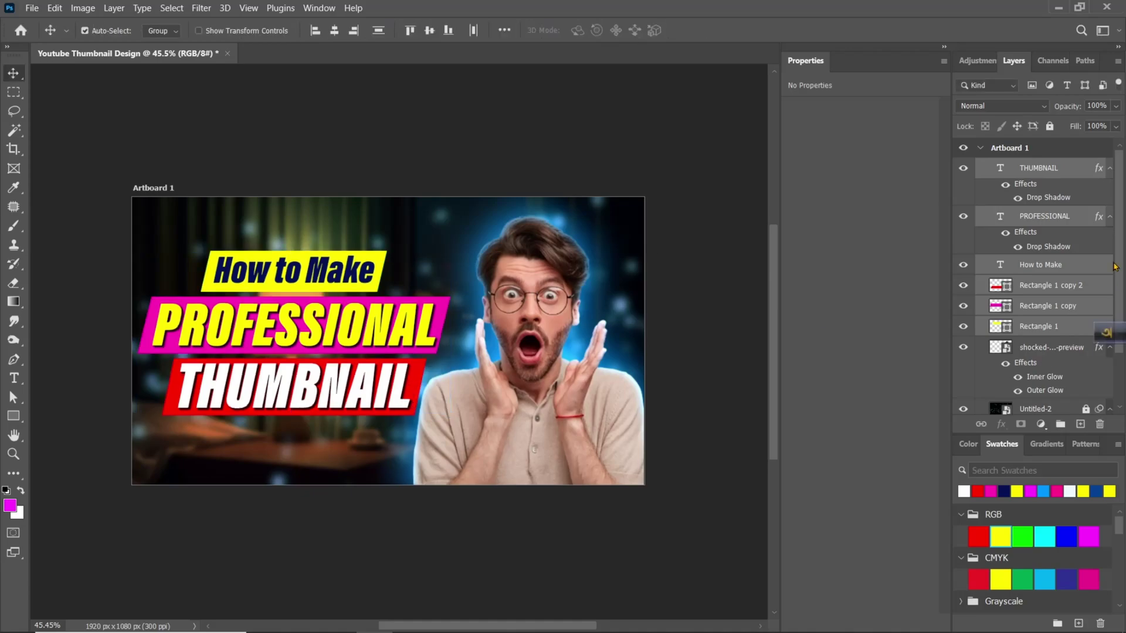
# - Stamp all visible layers into a new layer above "THUMBNAIL" and convert it to a smart object
pyautogui.click(1082, 178)
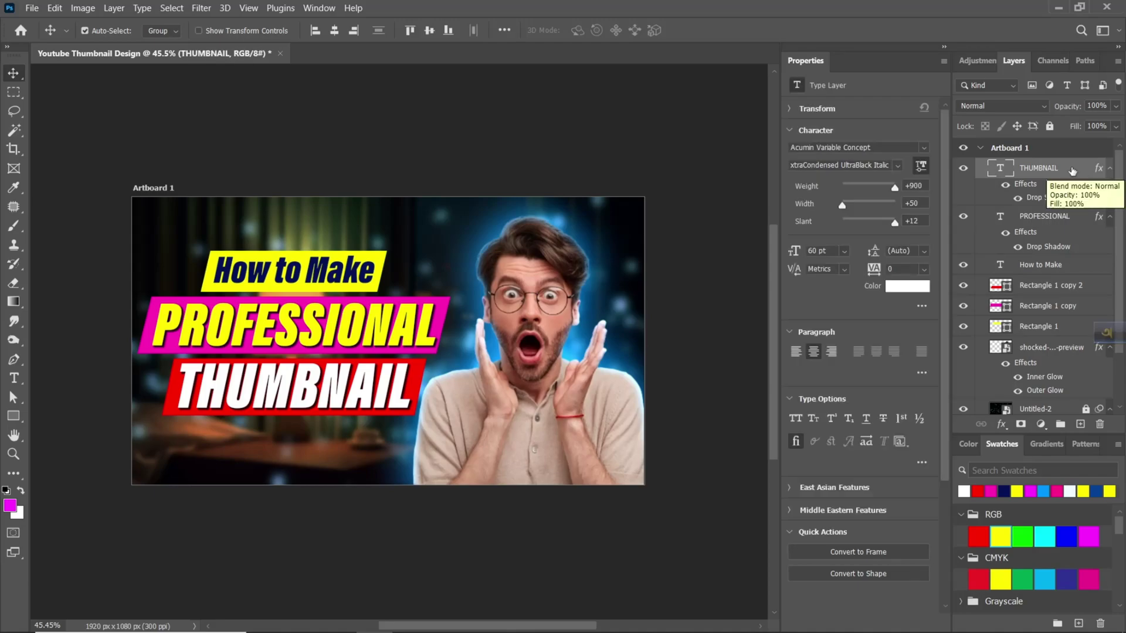
pyautogui.press('ctrl')
pyautogui.hotkey('ctrl', 'alt', 'shift', 'e')
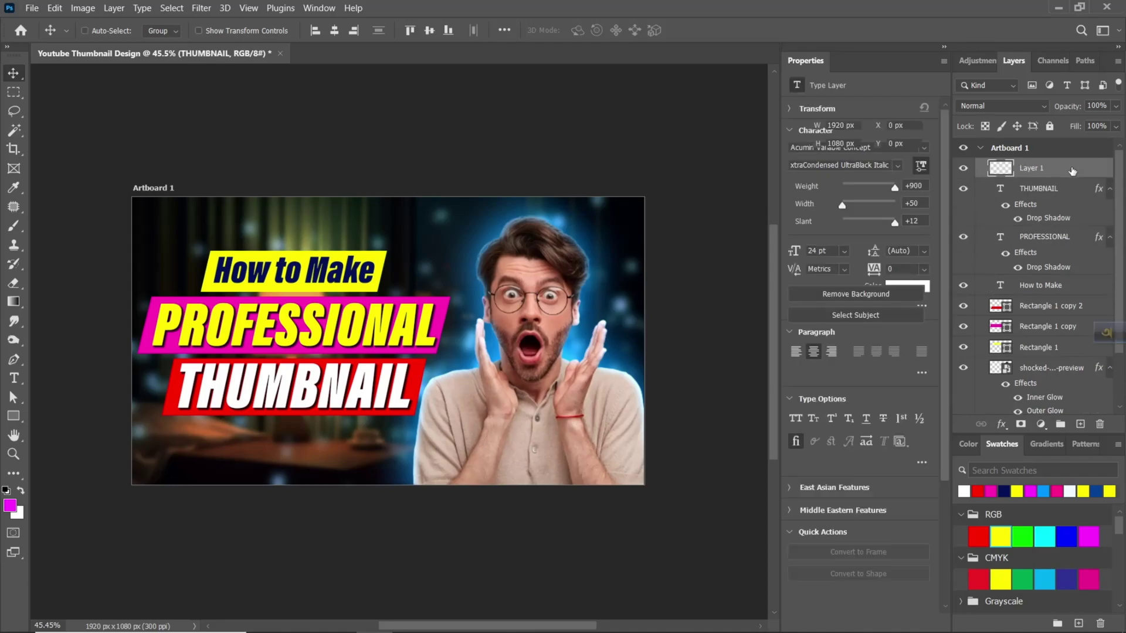
pyautogui.rightClick(1071, 170)
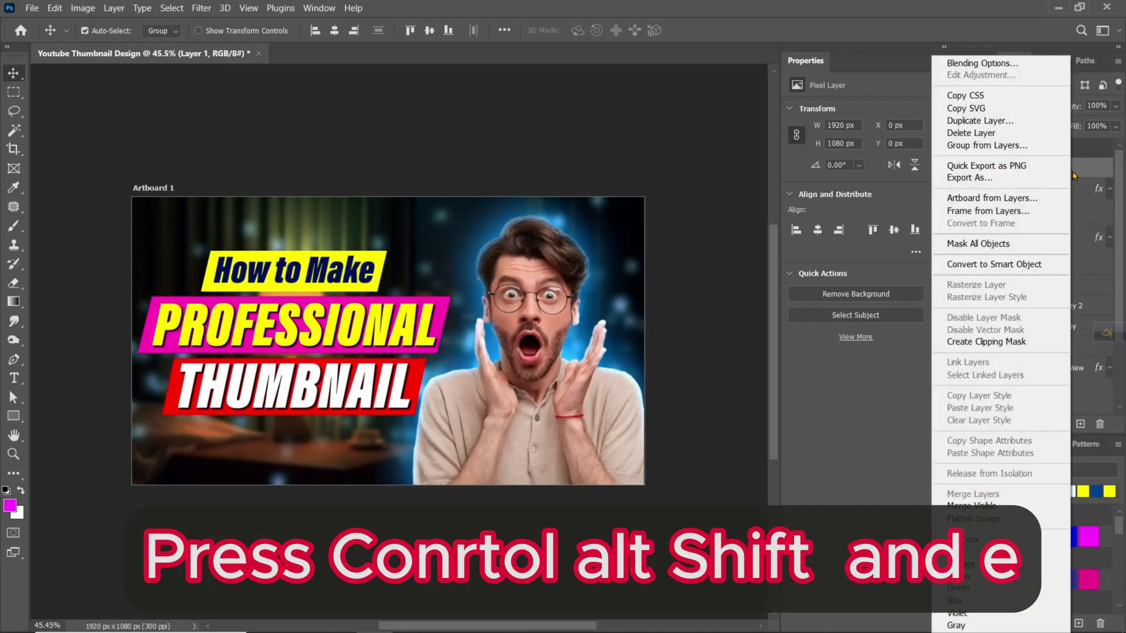
pyautogui.click(968, 264)
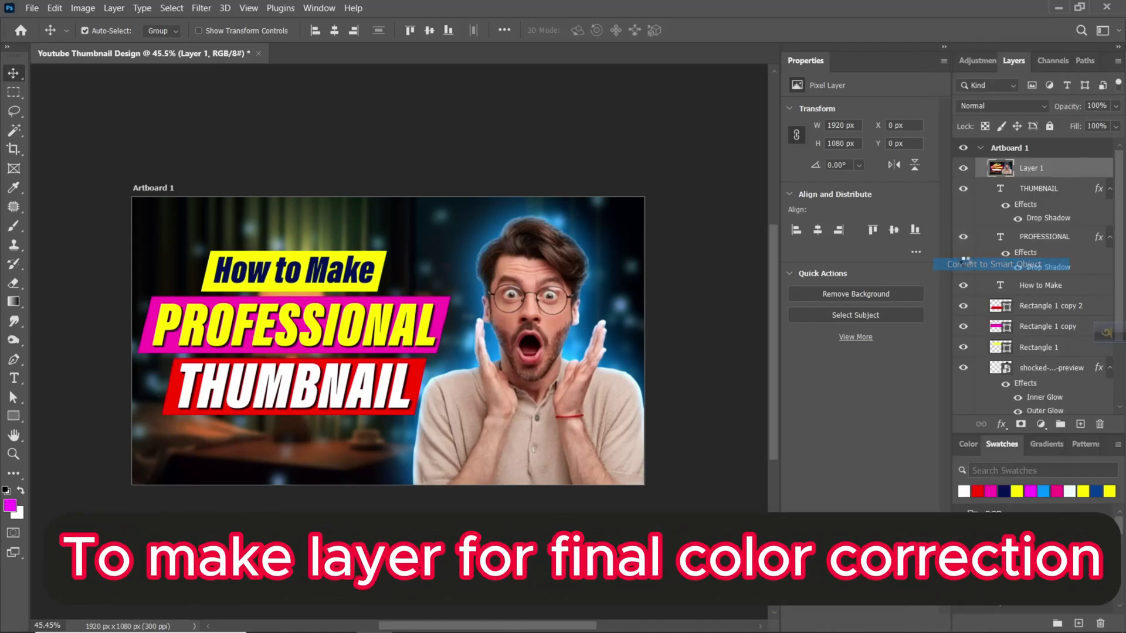
# - In the Camera Raw Filter, set Exposure to -0.10, Contrast +30, Highlights -14, Shadows +10, Whites +25 and Blacks +17
pyautogui.click(201, 8)
pyautogui.click(273, 111)
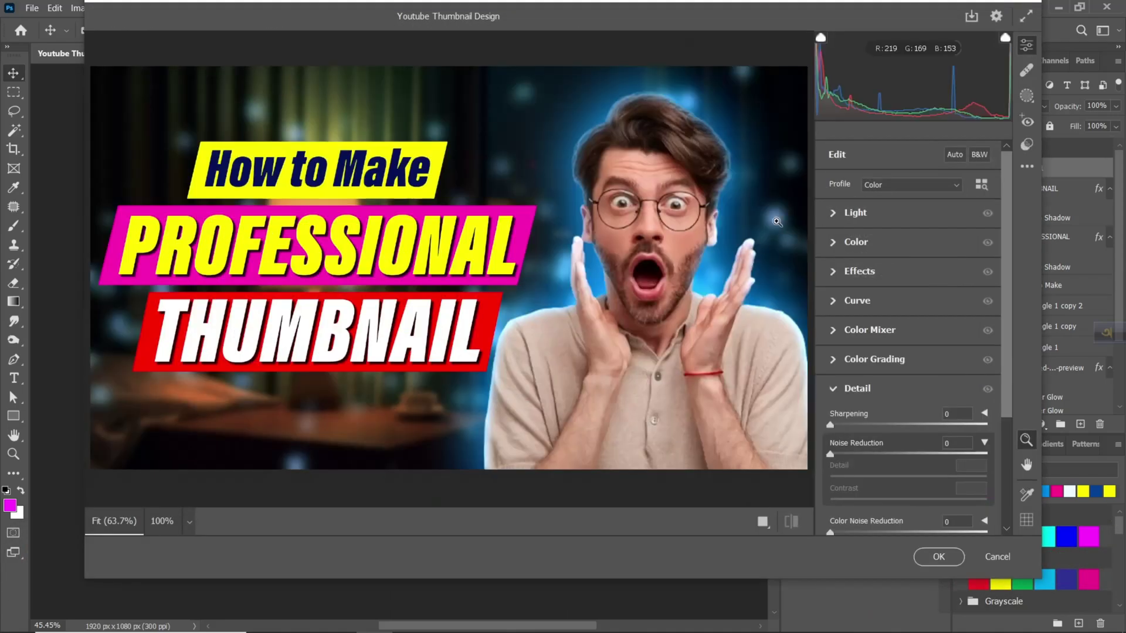
pyautogui.click(837, 213)
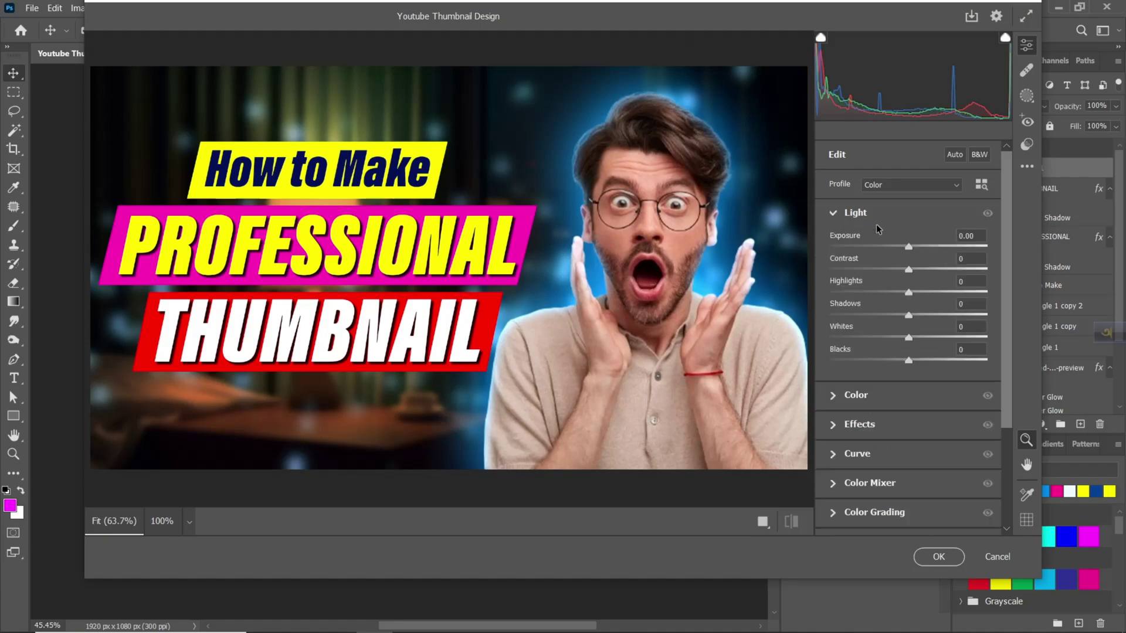
pyautogui.moveTo(911, 247); pyautogui.dragTo(909, 248)
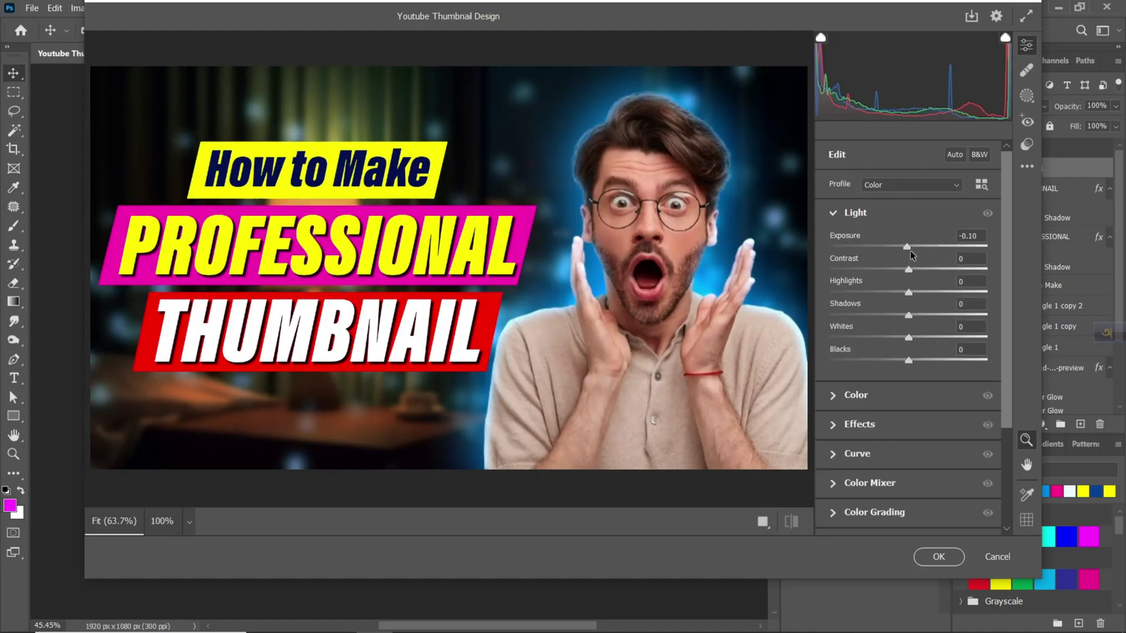
pyautogui.moveTo(908, 269); pyautogui.dragTo(920, 271)
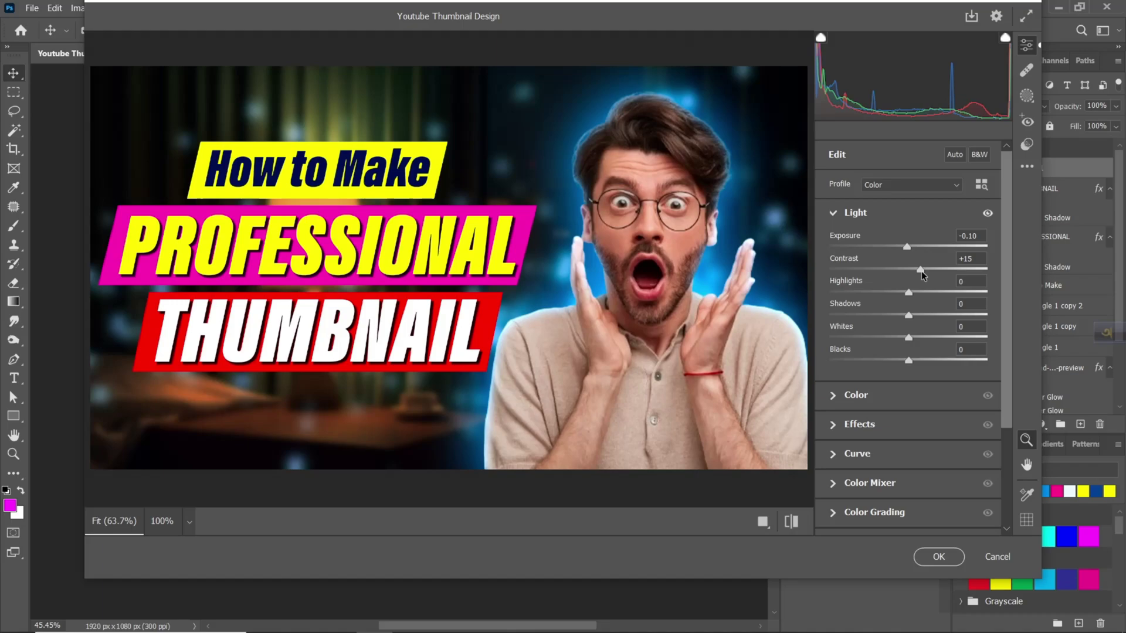
pyautogui.moveTo(920, 271); pyautogui.dragTo(932, 272)
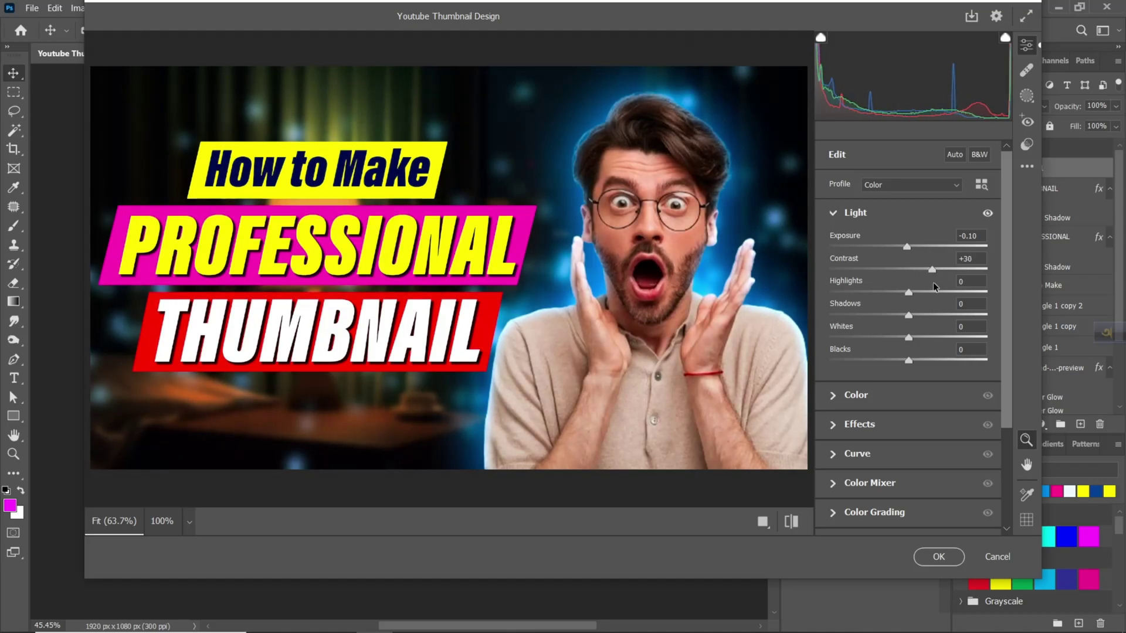
pyautogui.moveTo(902, 292); pyautogui.dragTo(940, 342)
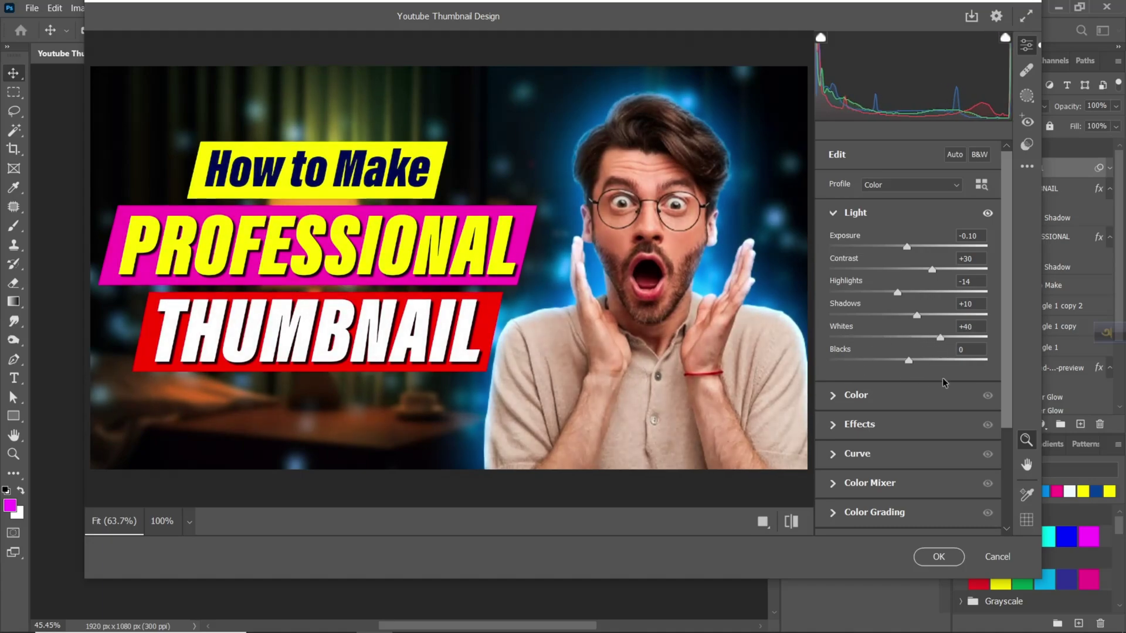
pyautogui.moveTo(940, 337); pyautogui.dragTo(923, 399)
# - Set the Camera Raw colour values to Temperature -7, Vibrance +17 and Saturation +31
pyautogui.scroll(-3, 898, 355)
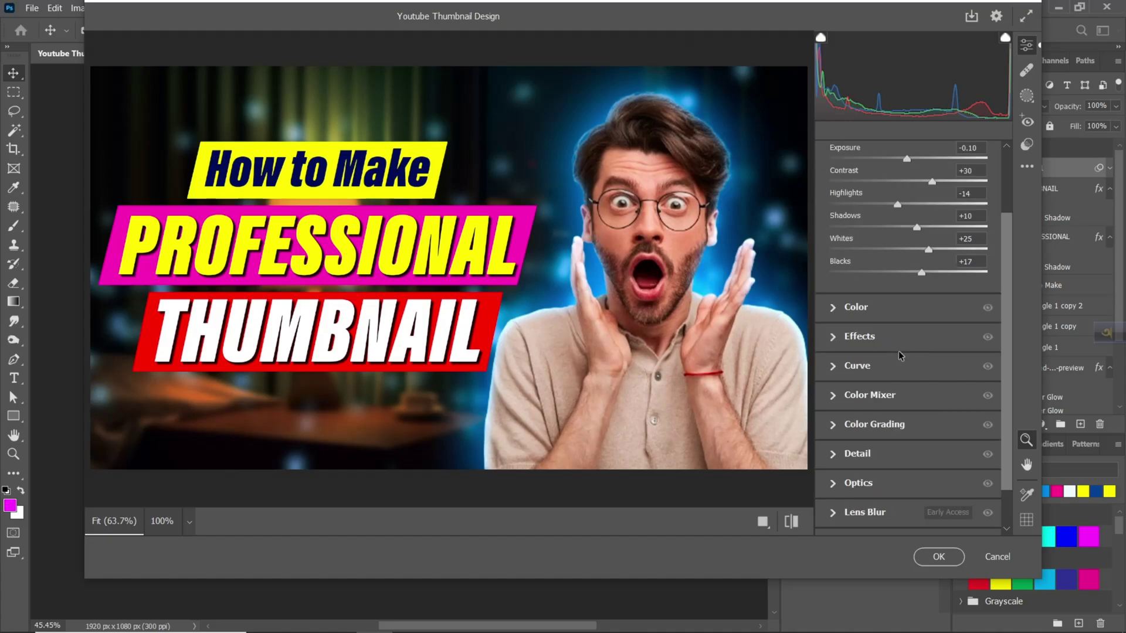
pyautogui.click(831, 310)
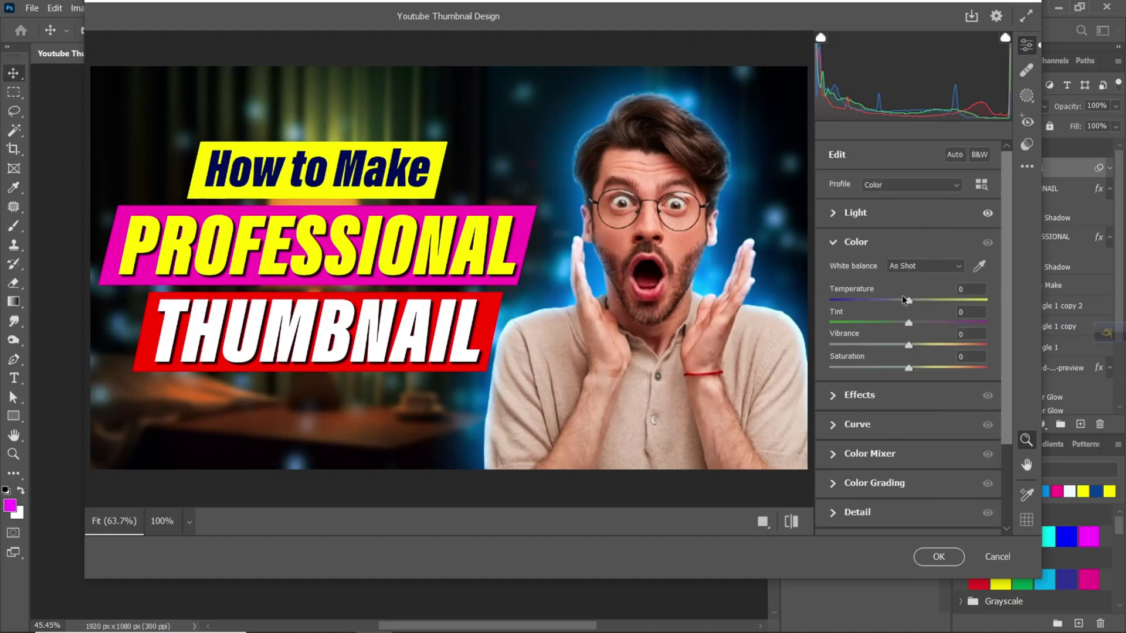
pyautogui.moveTo(908, 301); pyautogui.dragTo(903, 303)
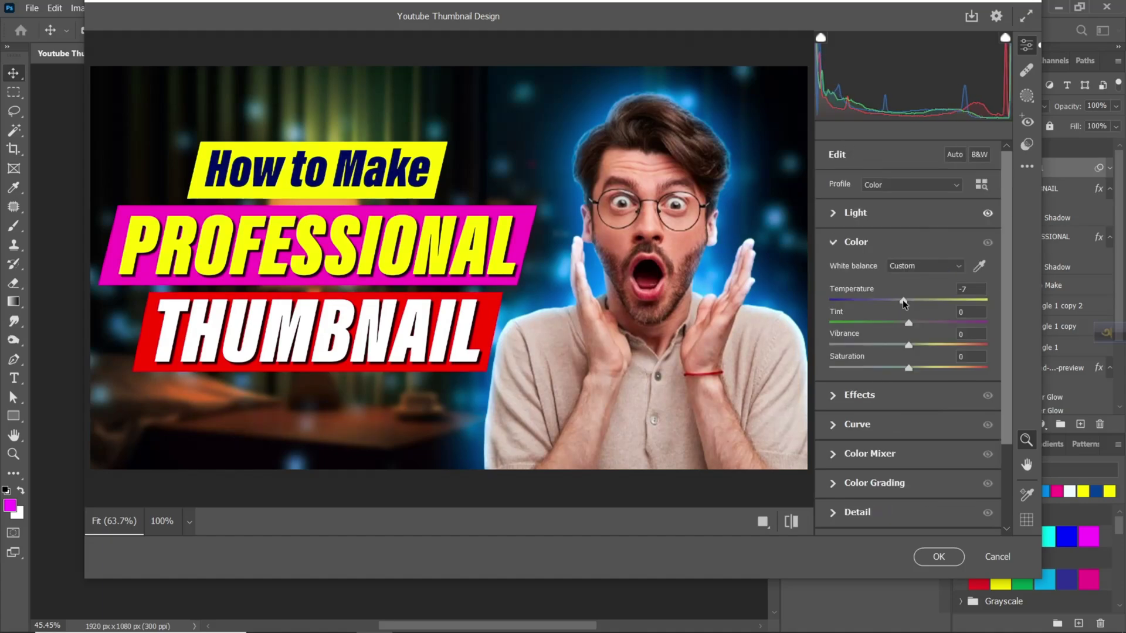
pyautogui.moveTo(908, 344); pyautogui.dragTo(933, 383)
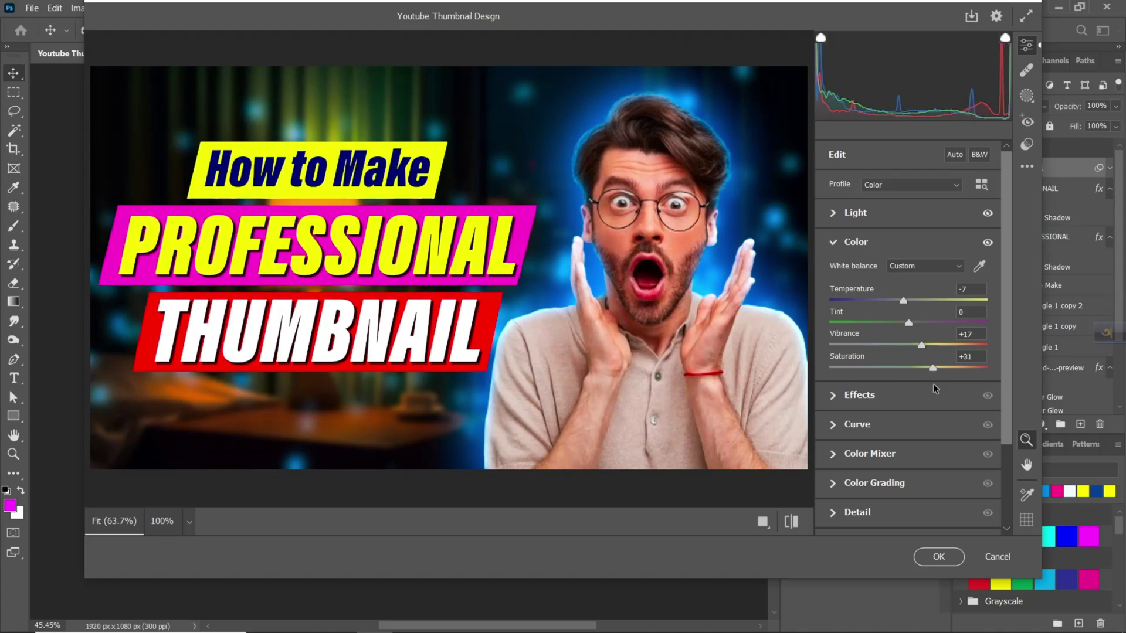
# - Set the Camera Raw effects to Clarity +23 and Vignette -29, keeping Texture and Dehaze at 0
pyautogui.scroll(-3, 943, 315)
pyautogui.click(944, 292)
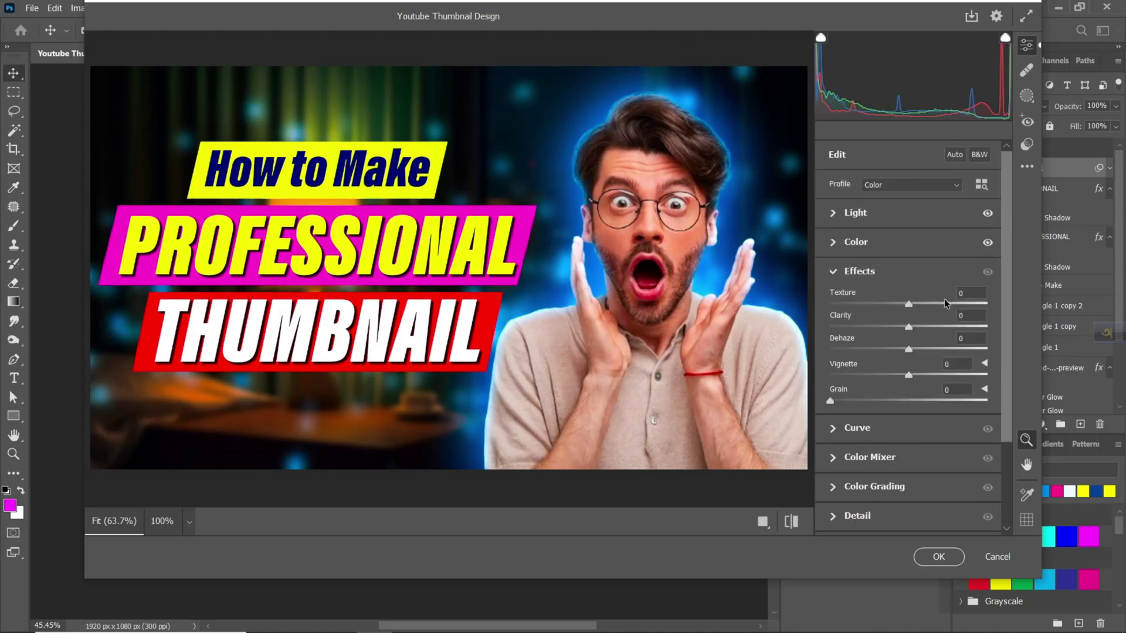
pyautogui.click(907, 303)
pyautogui.hotkey('ctrl', 'z')
pyautogui.moveTo(908, 327); pyautogui.dragTo(942, 344)
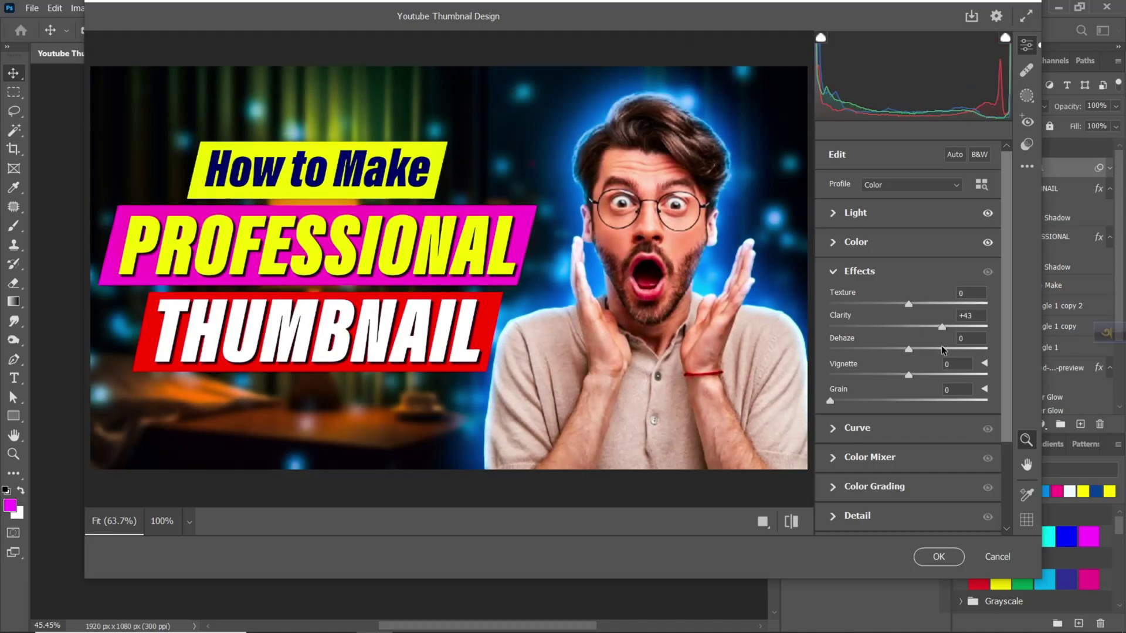
pyautogui.moveTo(933, 350); pyautogui.dragTo(885, 376)
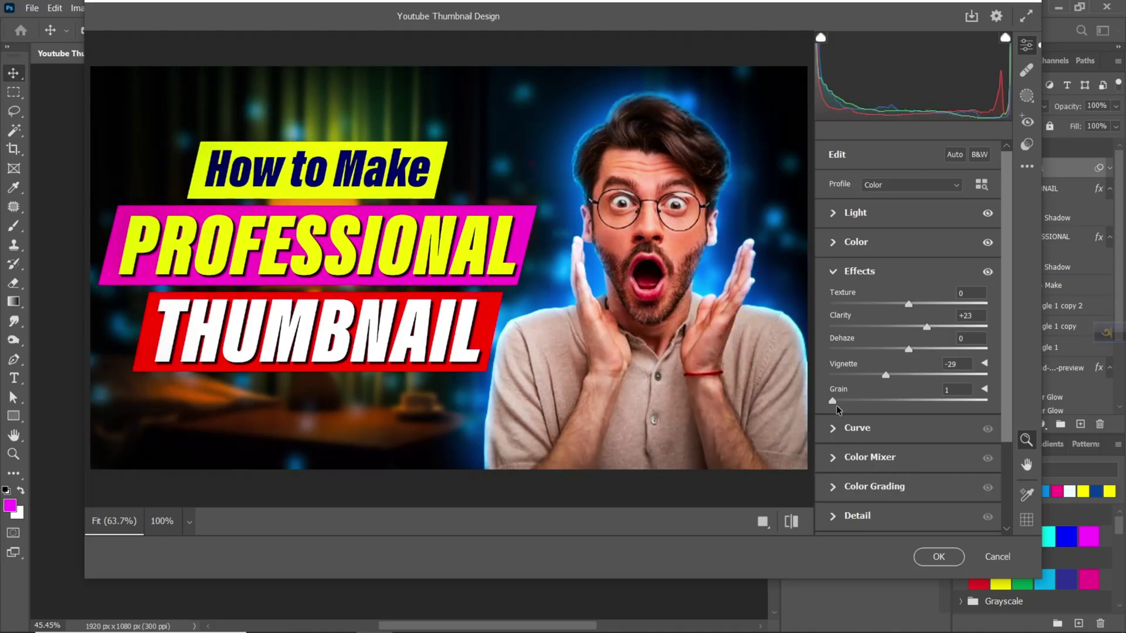
pyautogui.moveTo(839, 407); pyautogui.dragTo(873, 418)
# - In the Color Mixer's HSL saturation, set Reds -20, Oranges +8, Yellows +39, Aquas +79, Blues -6 and Purples +46
pyautogui.click(857, 427)
pyautogui.click(835, 347)
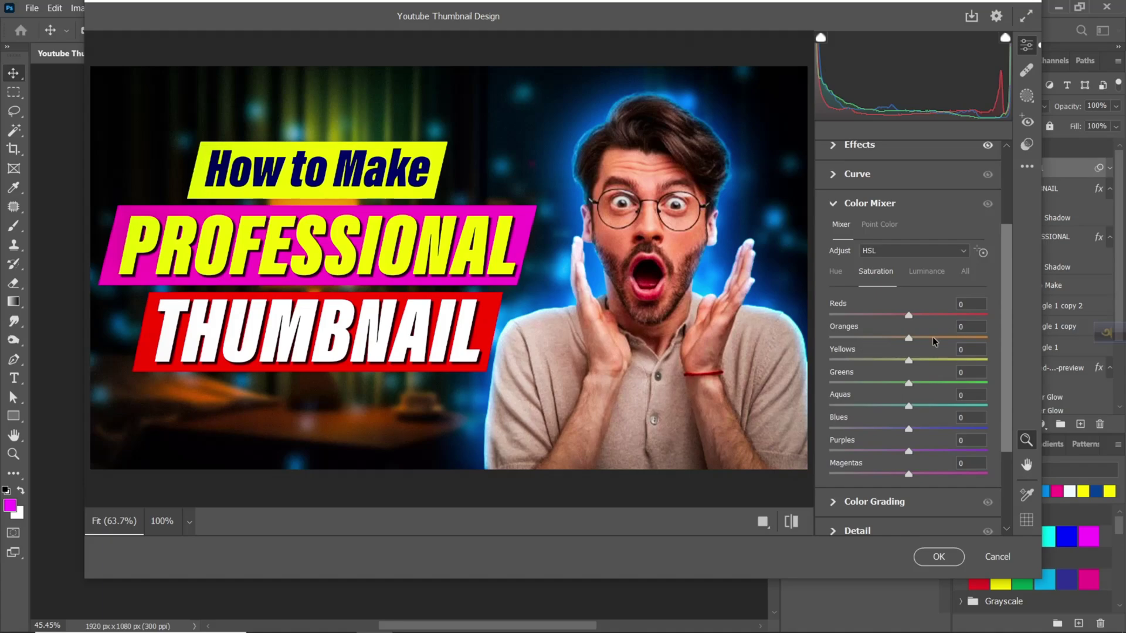
pyautogui.moveTo(908, 316); pyautogui.dragTo(905, 458)
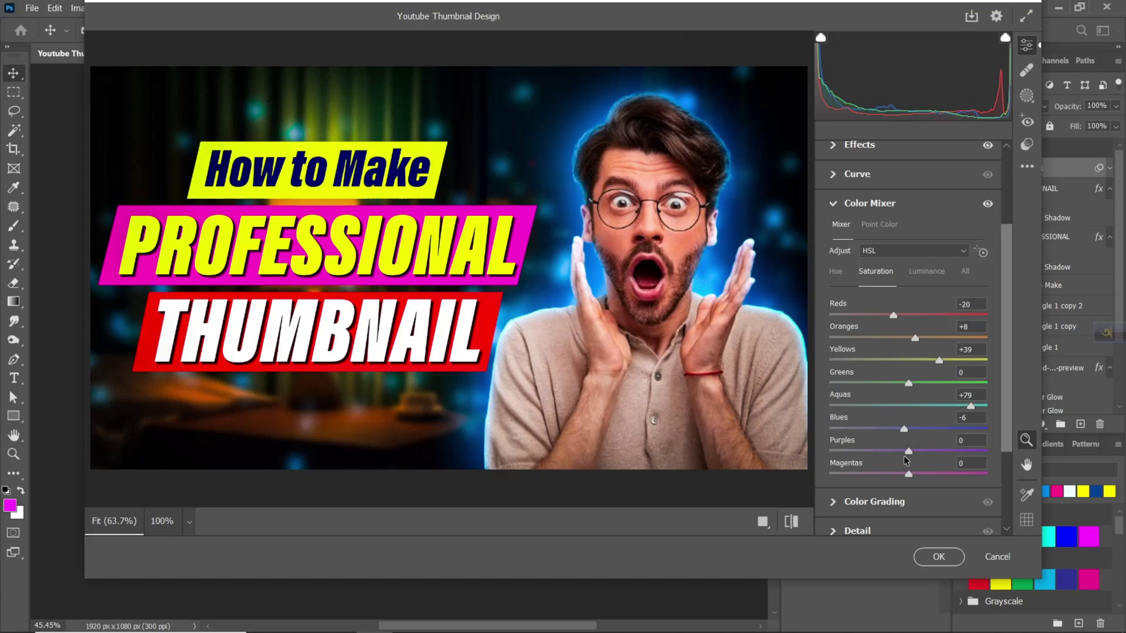
pyautogui.scroll(-3, 952, 419)
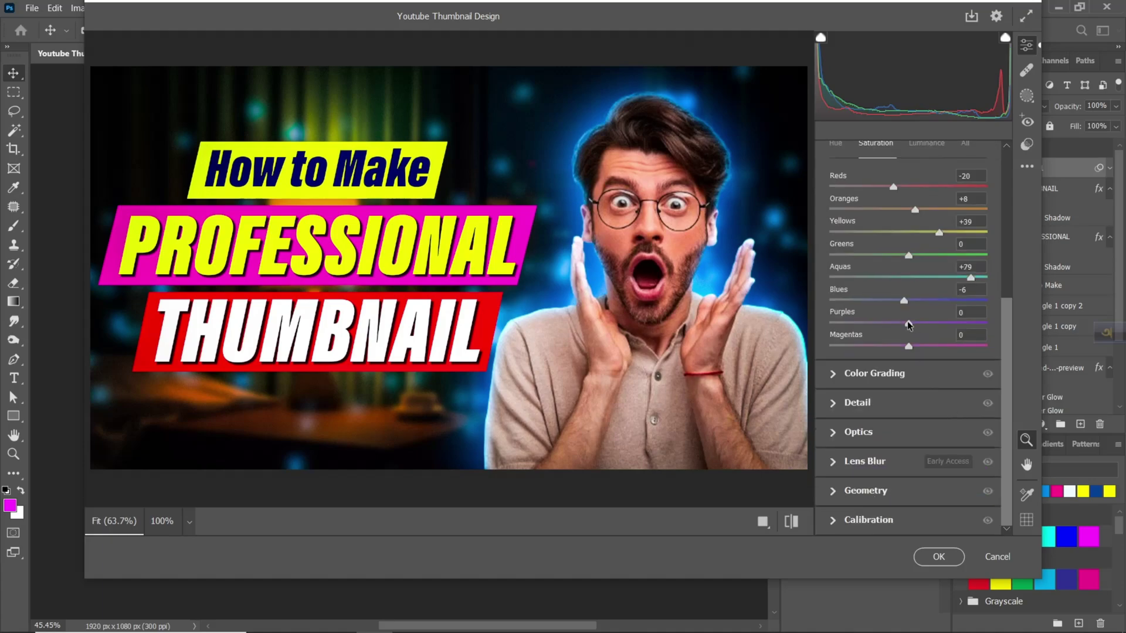
pyautogui.moveTo(908, 324); pyautogui.dragTo(930, 324)
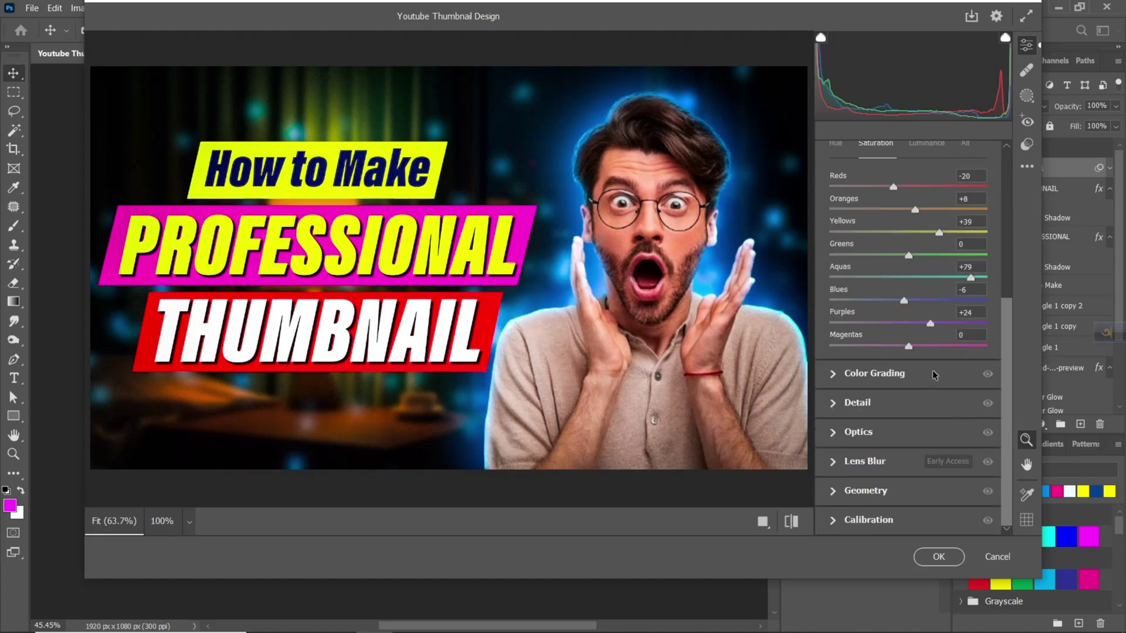
pyautogui.moveTo(933, 375); pyautogui.dragTo(947, 385)
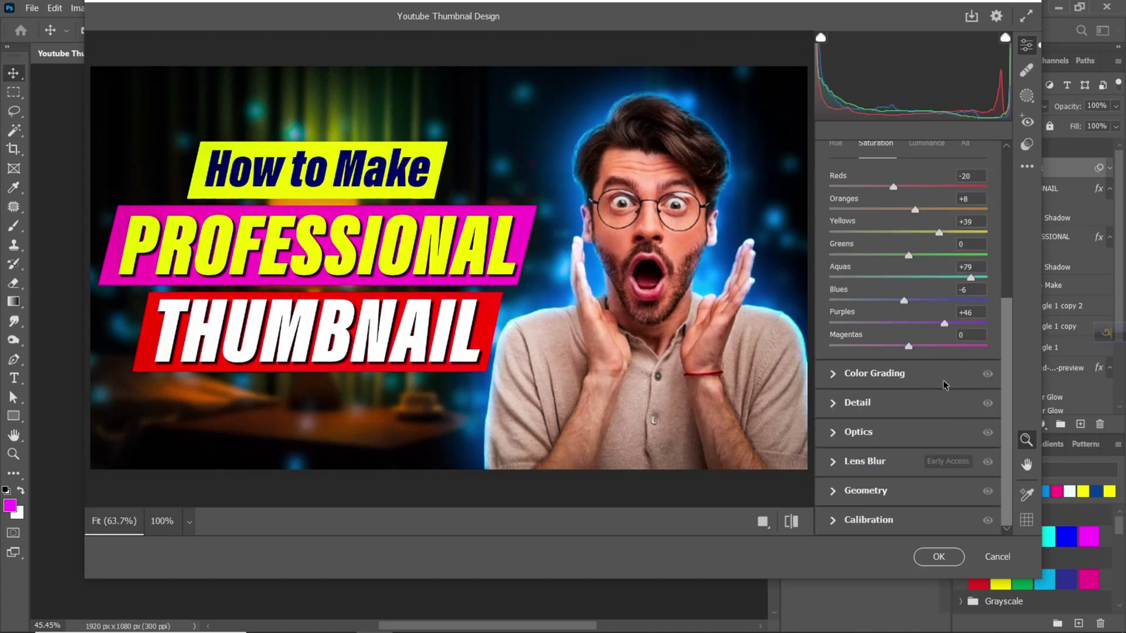
# - Grade the shadows towards cyan-blue with hue 191 and saturation 44, and set the colour grading Blending to 58
pyautogui.click(837, 374)
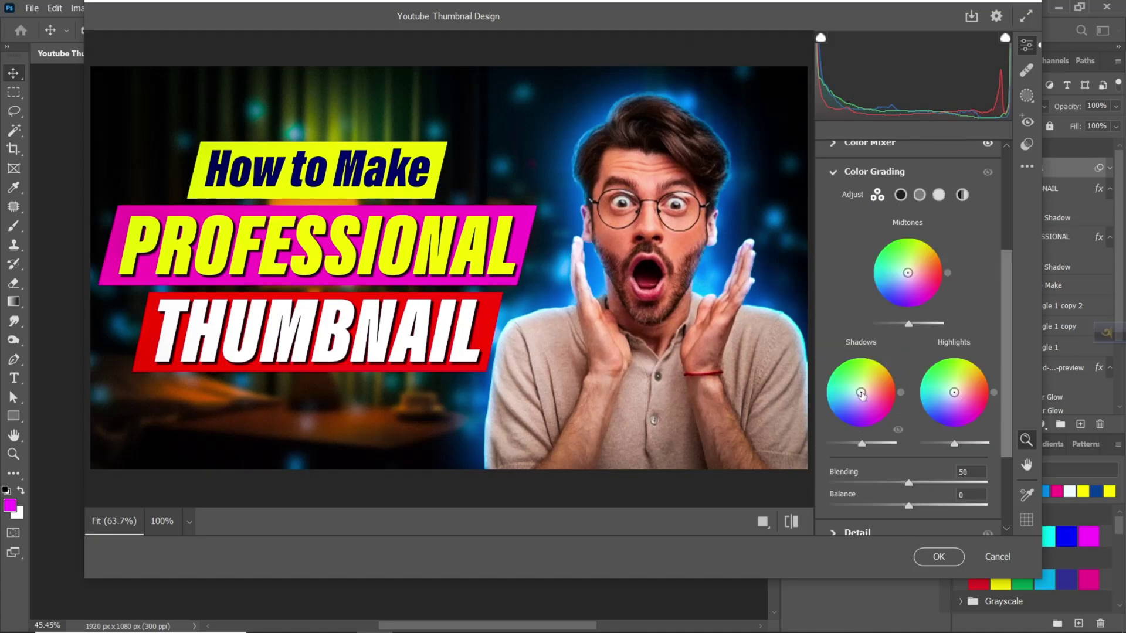
pyautogui.moveTo(861, 394)
pyautogui.mouseDown()
pyautogui.moveTo(843, 381)
pyautogui.moveTo(846, 398)
pyautogui.moveTo(826, 410)
pyautogui.moveTo(835, 417)
pyautogui.moveTo(847, 394)
pyautogui.mouseUp()
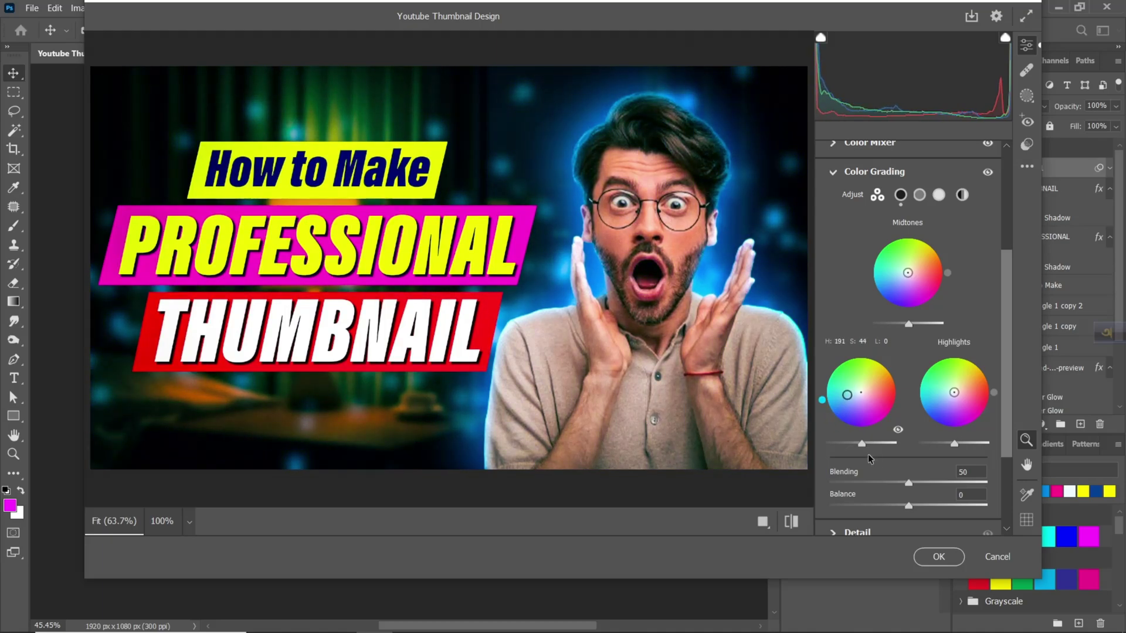
pyautogui.scroll(-3, 868, 453)
pyautogui.moveTo(909, 356); pyautogui.dragTo(922, 360)
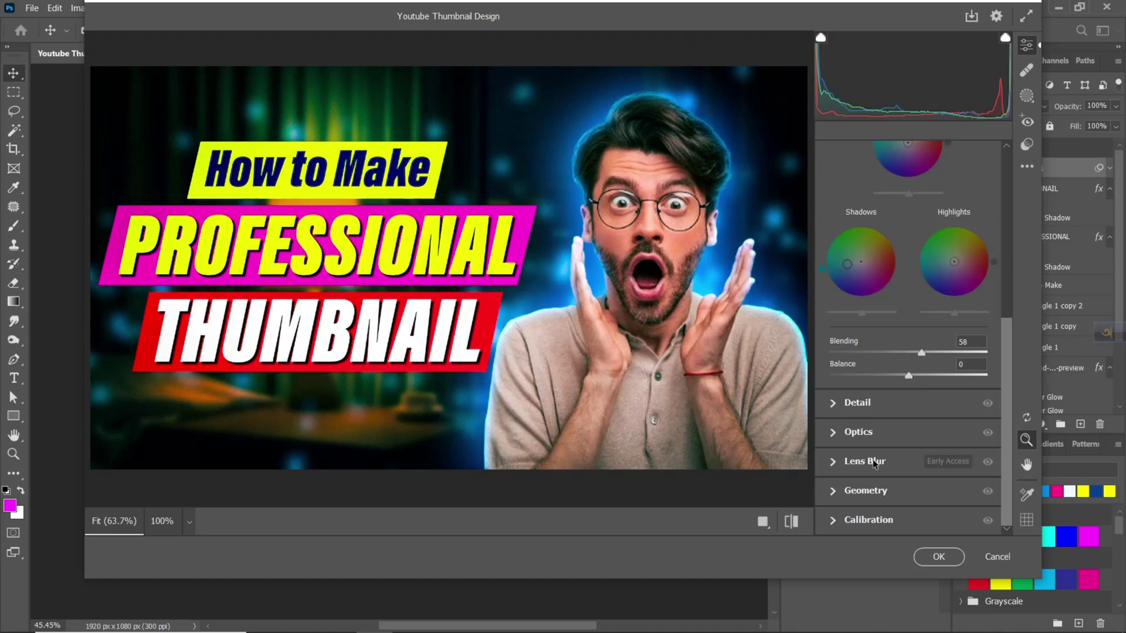
# - Set Sharpening to 74, Noise Reduction to 7 and its Detail to 100, and apply the Camera Raw Filter
pyautogui.click(835, 403)
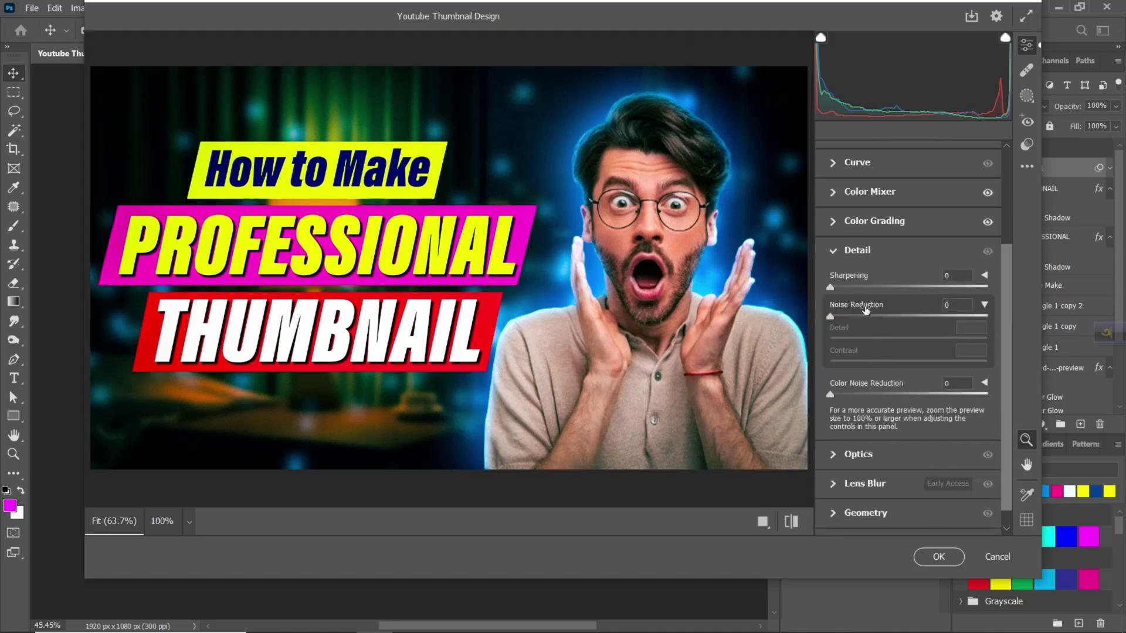
pyautogui.moveTo(830, 287); pyautogui.dragTo(841, 346)
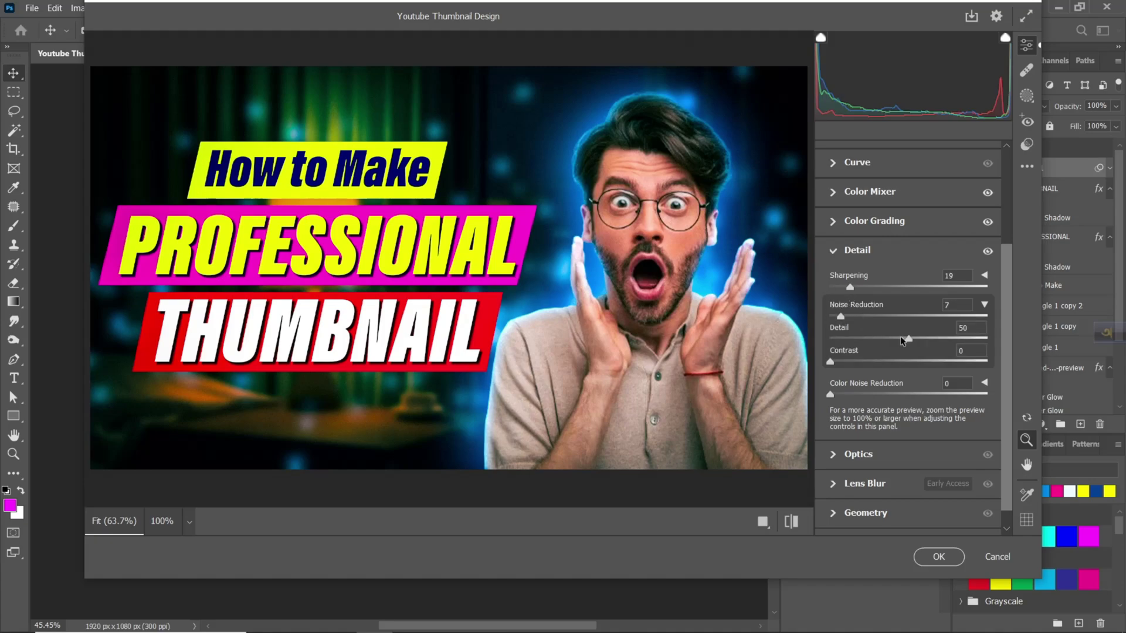
pyautogui.moveTo(908, 339); pyautogui.dragTo(996, 357)
pyautogui.moveTo(851, 294); pyautogui.dragTo(910, 315)
pyautogui.scroll(-1, 862, 391)
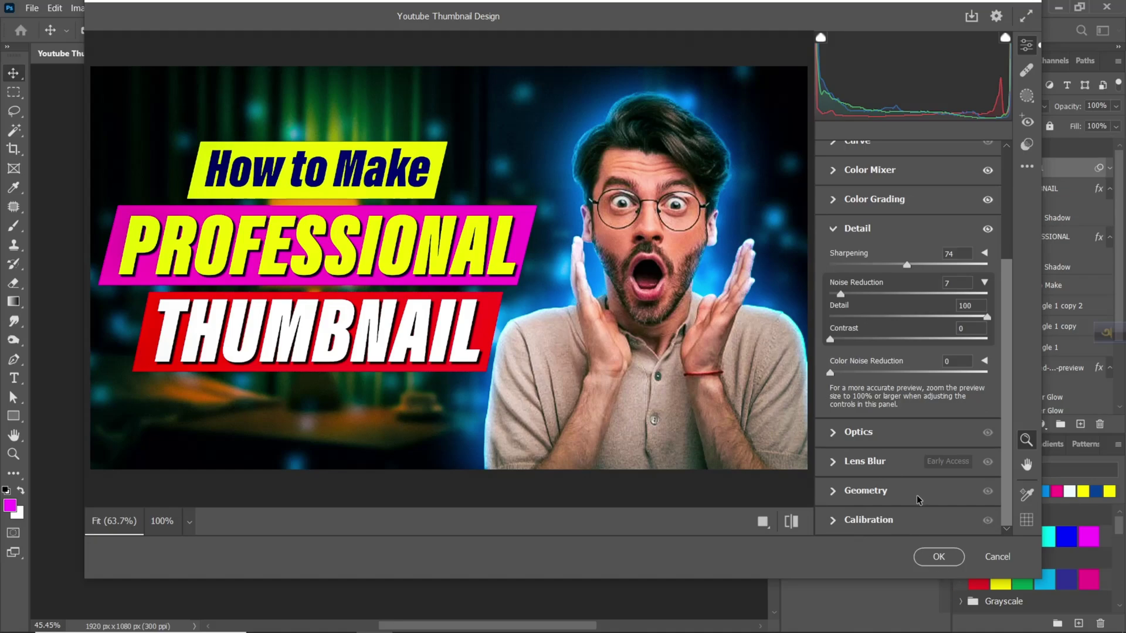
pyautogui.click(934, 560)
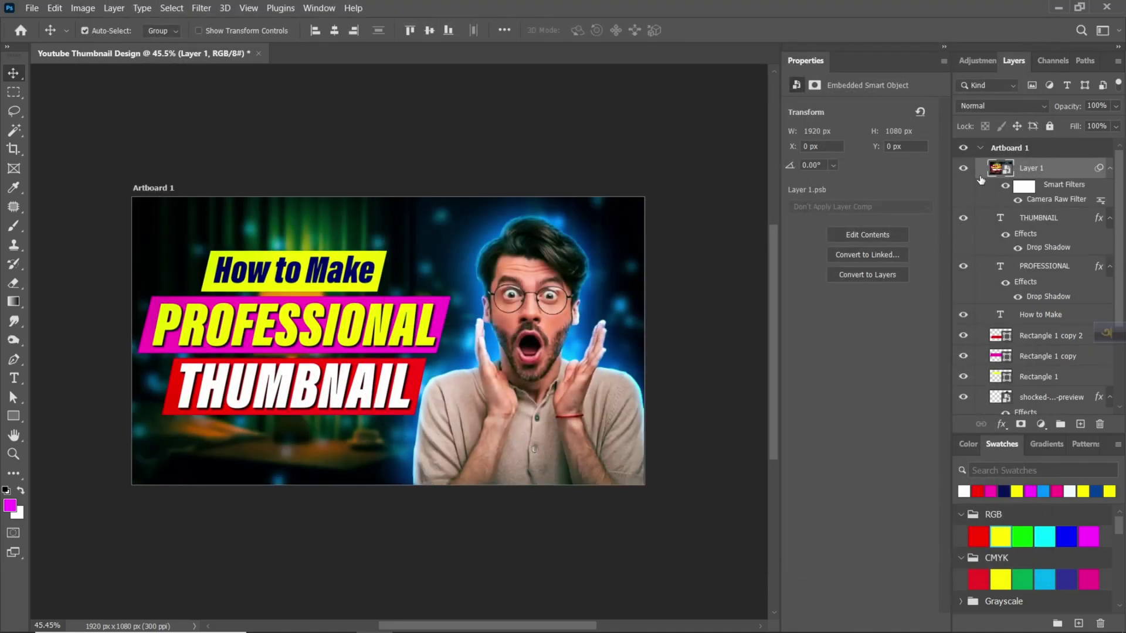
# - Hide the colour-corrected layer to compare the thumbnail with its ungraded version
pyautogui.click(963, 168)
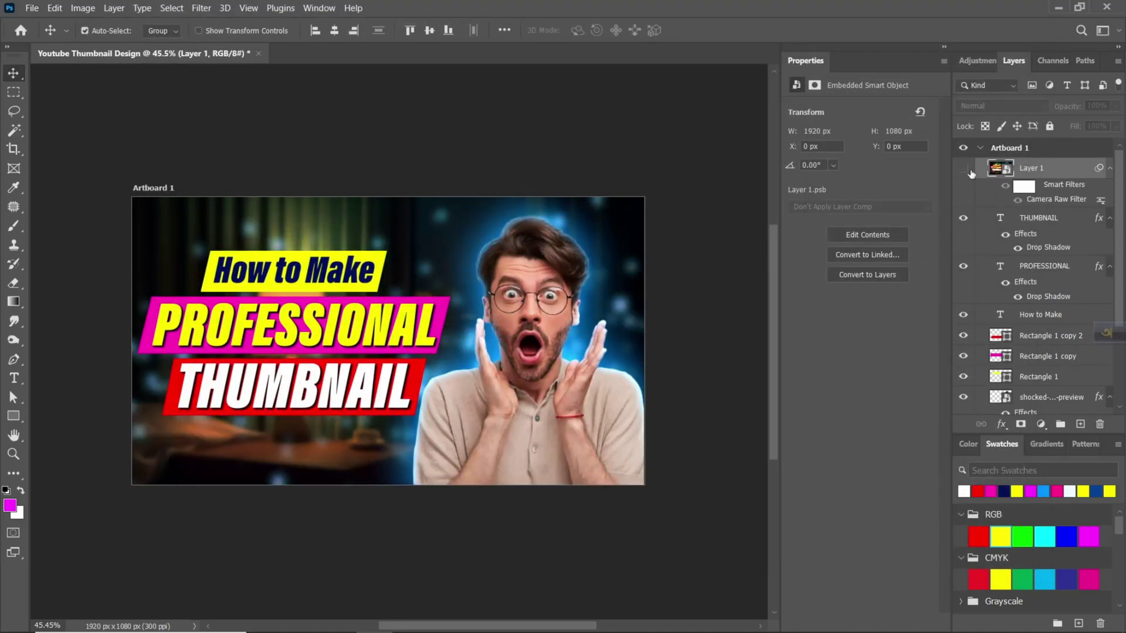